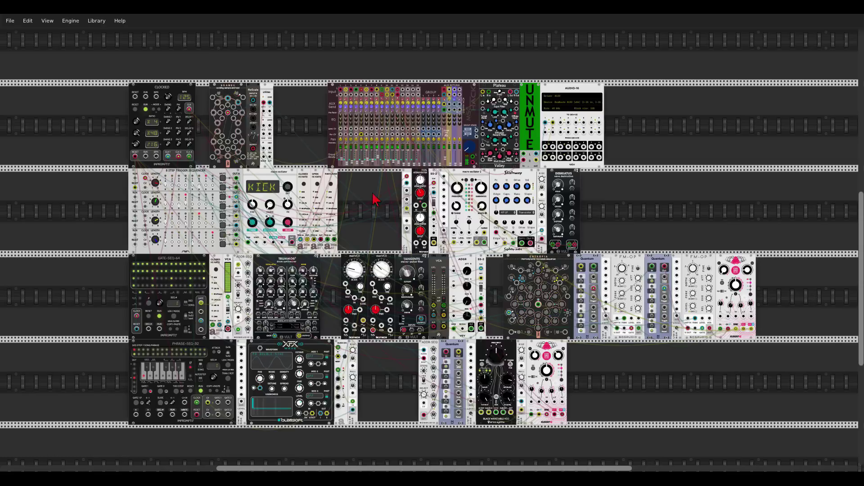
- Solo channel 2 in the MSCHack mixer
scroll(357, 192, "up", 5)
scroll(422, 278, "up", 2)
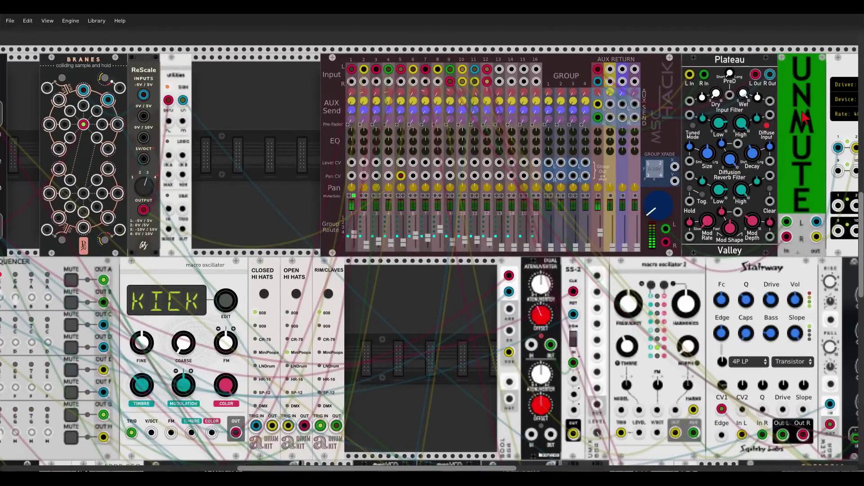
left_click_drag(437, 309, 635, 255)
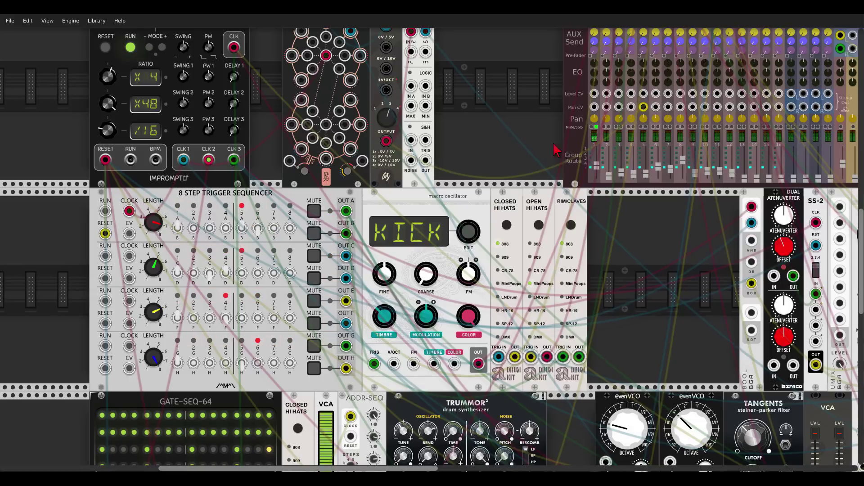
left_click(609, 127)
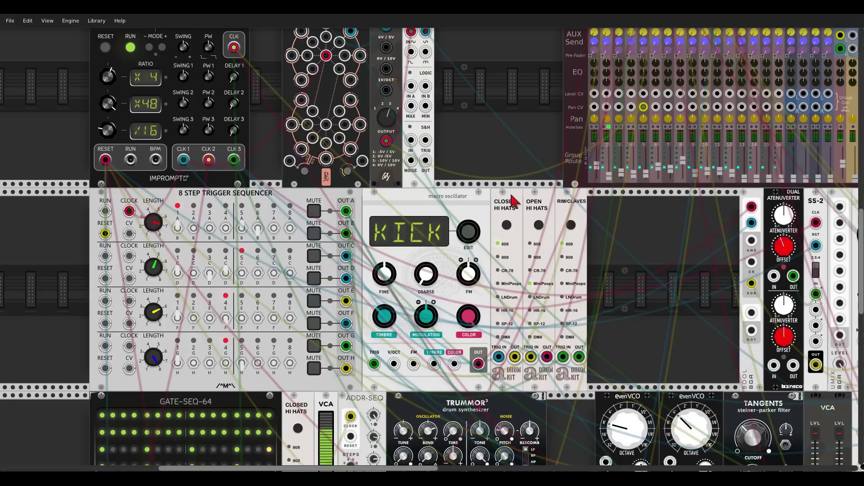
- Trace the cable feeding the pan CV input of mixer channel 5 back to the ReScale module's output
scroll(638, 254, "up", 3)
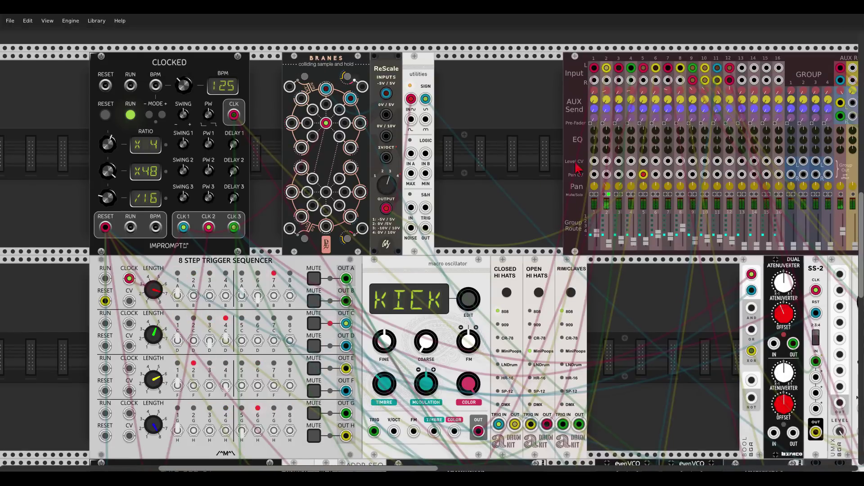
scroll(582, 167, "down", 3)
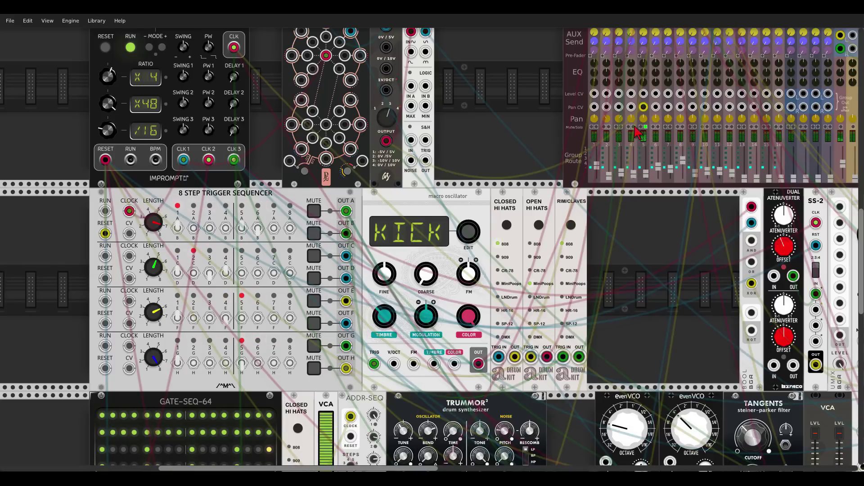
scroll(623, 212, "down", 5)
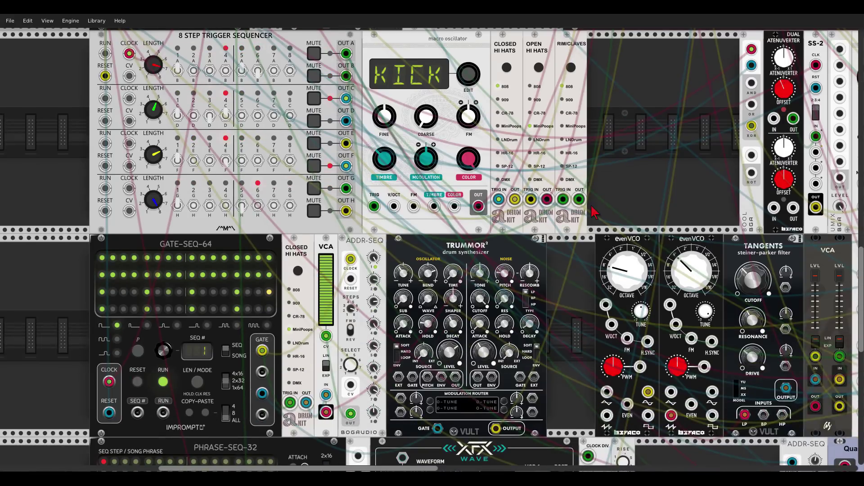
scroll(594, 212, "down", 1)
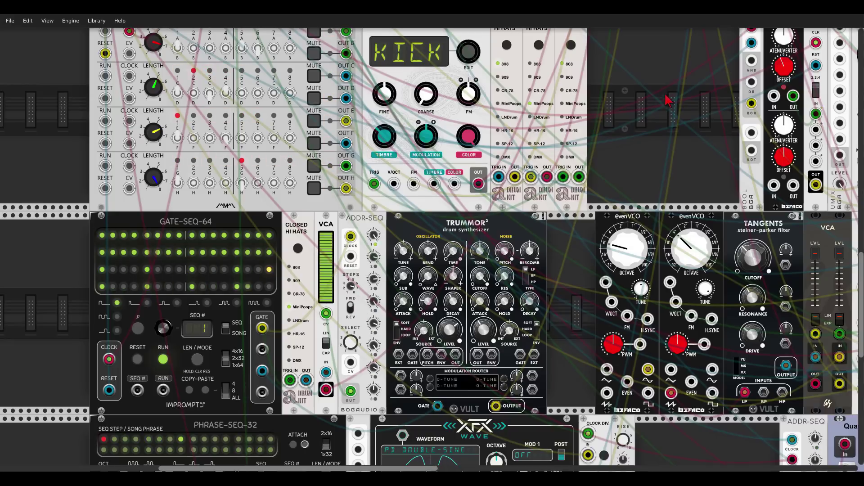
left_click_drag(670, 74, 557, 337)
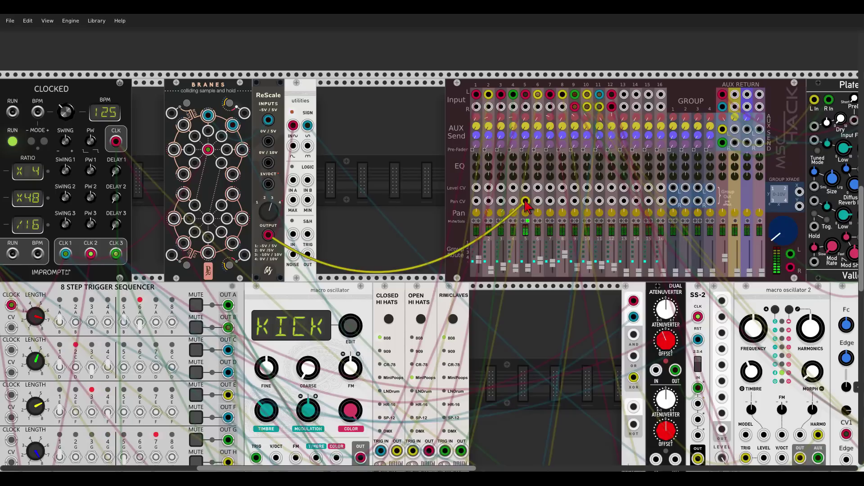
left_click_drag(525, 201, 530, 195)
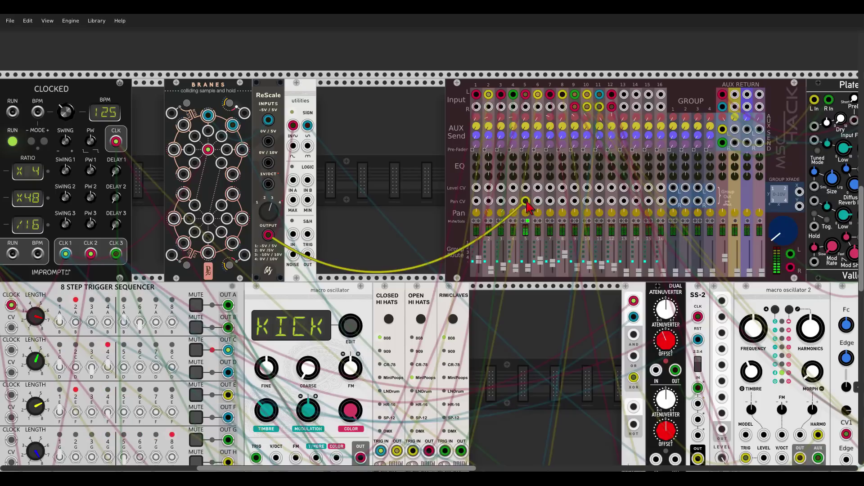
left_click_drag(527, 203, 526, 201)
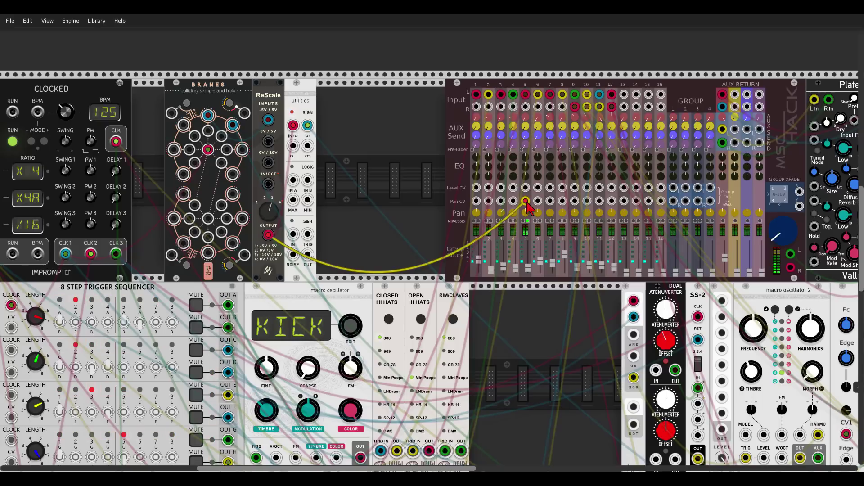
left_click_drag(528, 206, 526, 202)
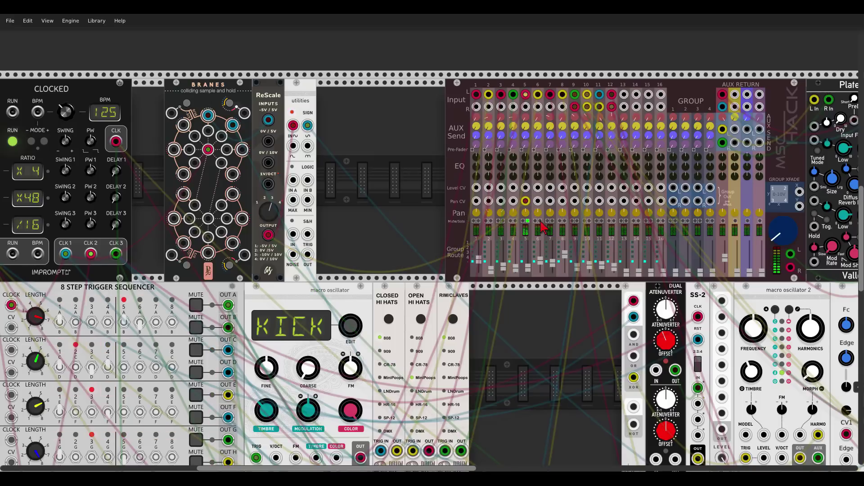
- Examine the gate pattern in the third row of the GATE-SEQ-64 sequencer, including its last step
scroll(531, 228, "down", 10)
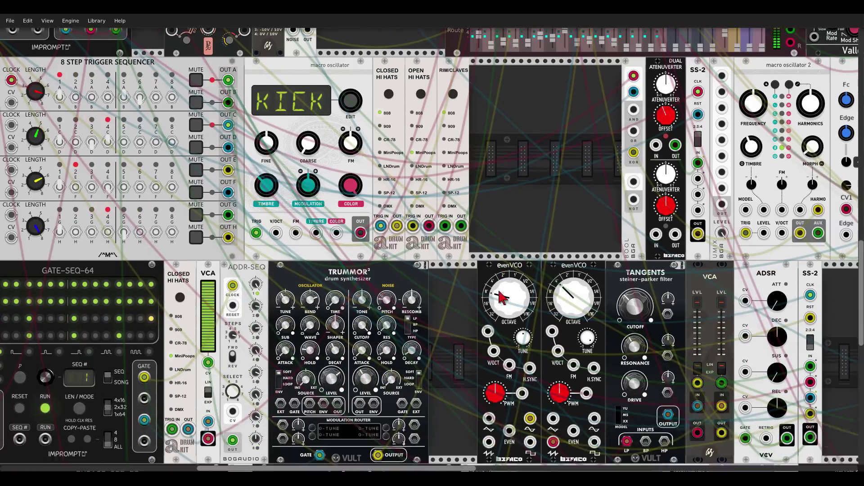
scroll(478, 292, "left", 3)
scroll(477, 293, "down", 1)
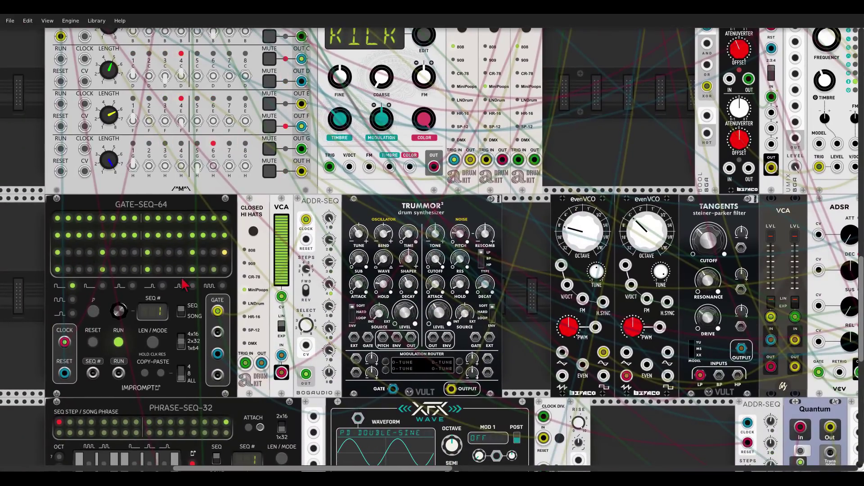
left_click(173, 254)
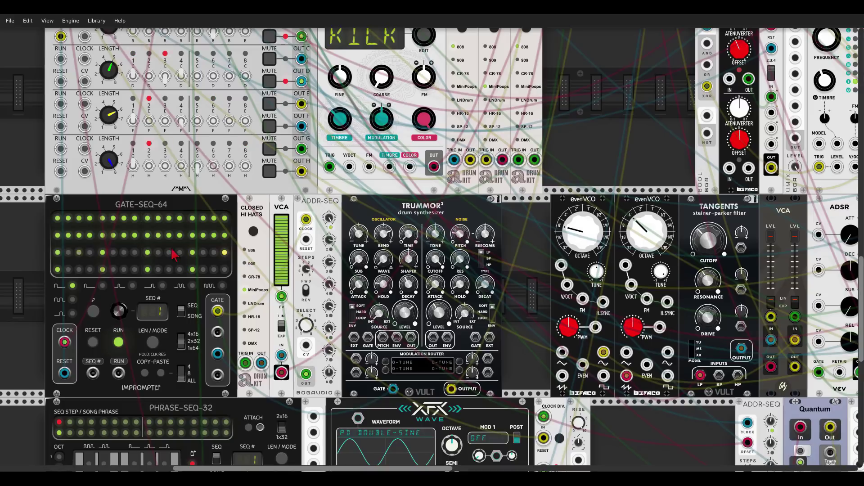
left_click(225, 253)
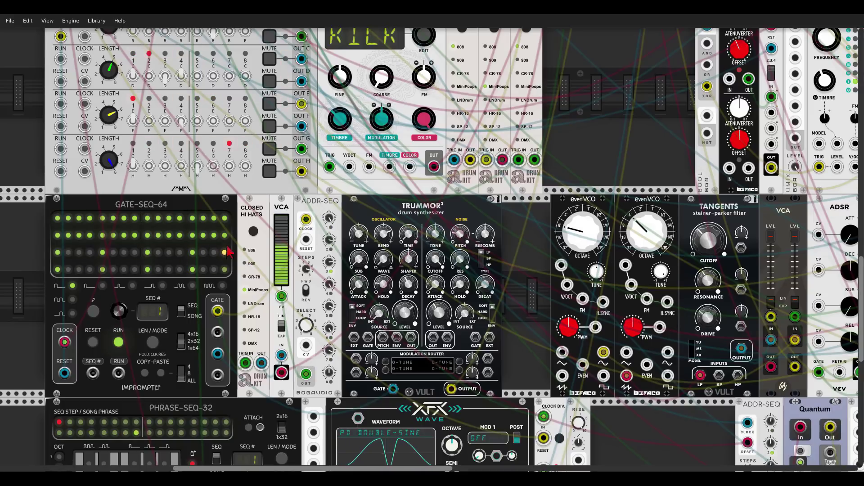
left_click(225, 253)
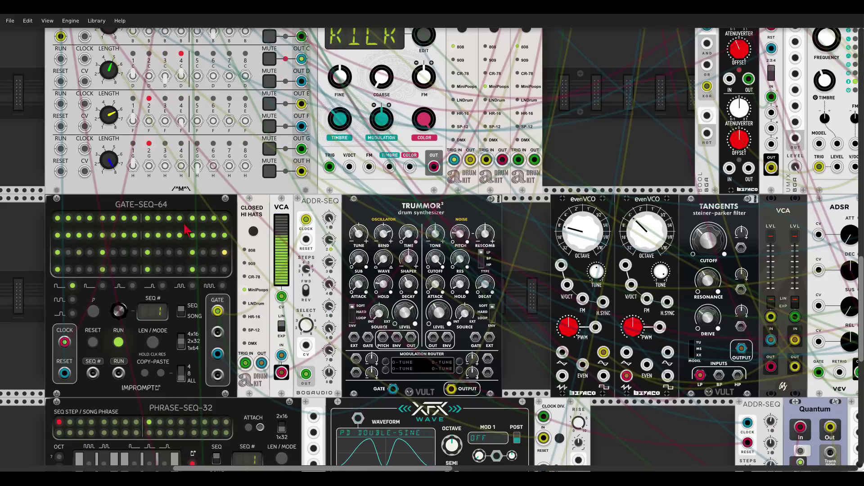
scroll(315, 234, "up", 5)
right_click(513, 222)
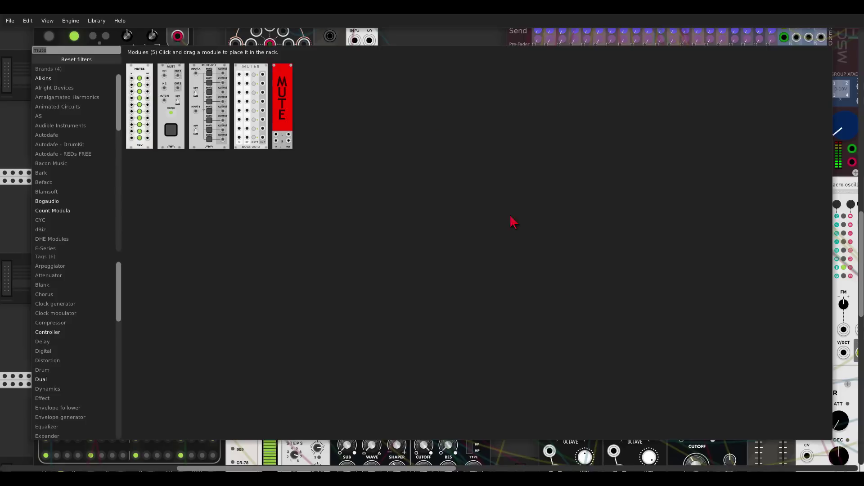
left_click(395, 44)
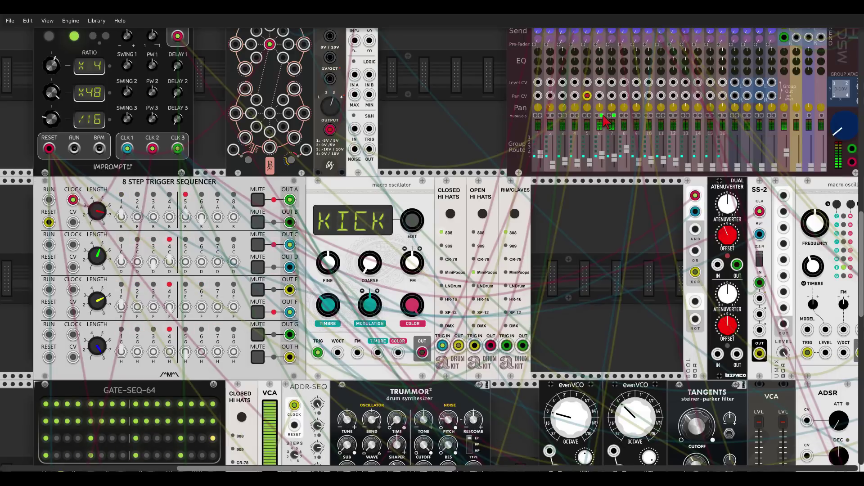
- Solo mixer channel 8 in addition to the already soloed channel 7
scroll(522, 148, "right", 5)
scroll(440, 171, "down", 3)
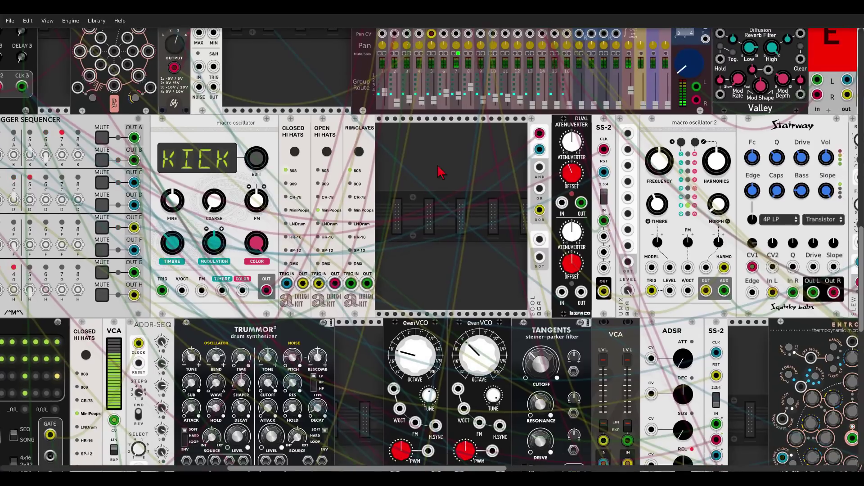
scroll(440, 172, "up", 2)
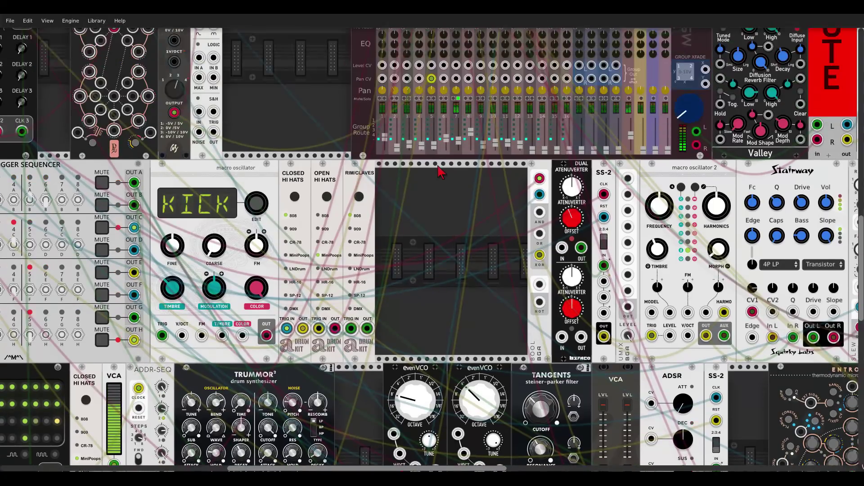
left_click(470, 98)
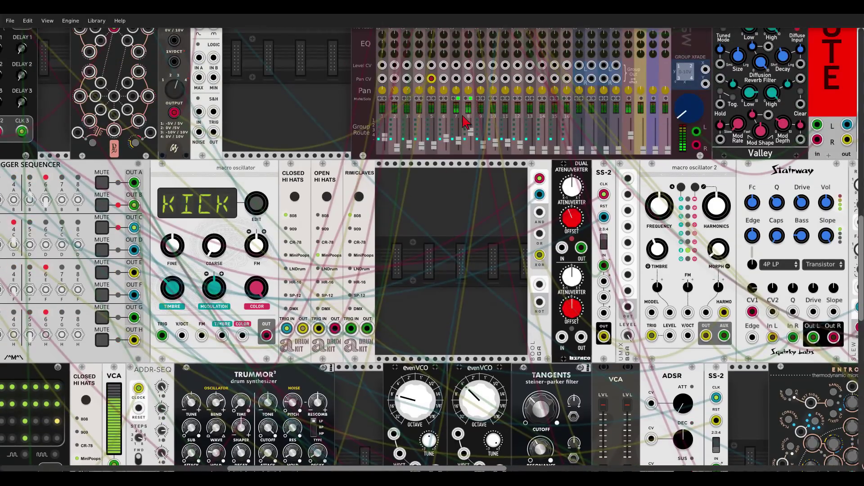
- Examine the evenVCO oscillators' waveform outputs, the neighbouring ADSR and SS-2 modules, and the 8 Step Trigger Sequencer
scroll(467, 119, "down", 7)
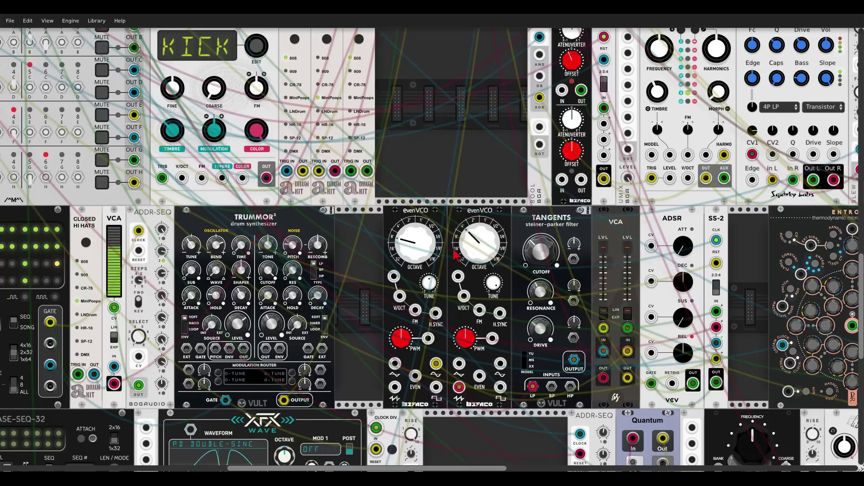
scroll(445, 156, "right", 3)
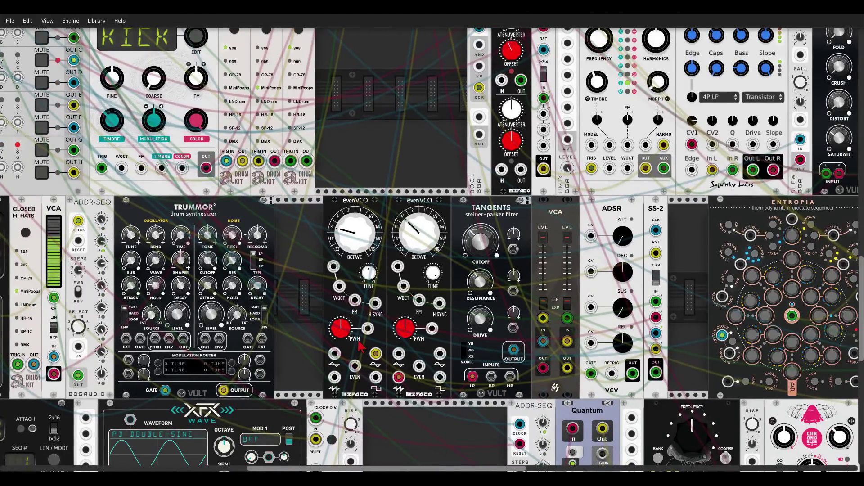
left_click(376, 353)
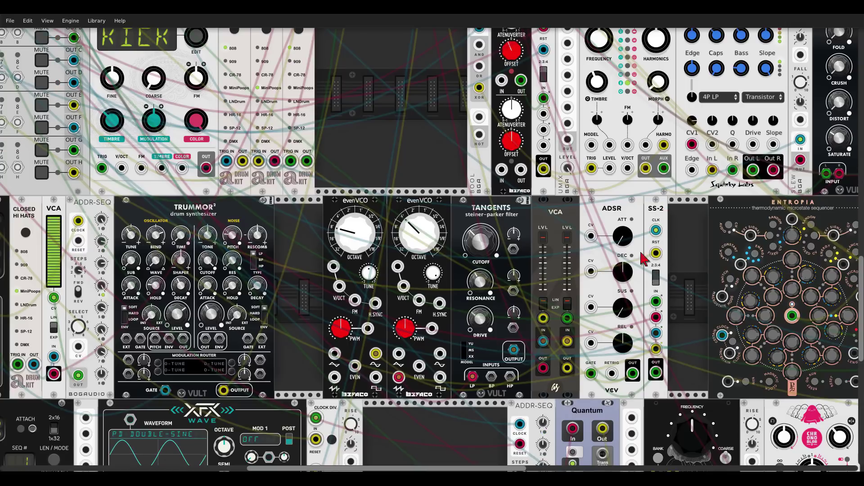
scroll(54, 232, "left", 5)
scroll(55, 232, "up", 2)
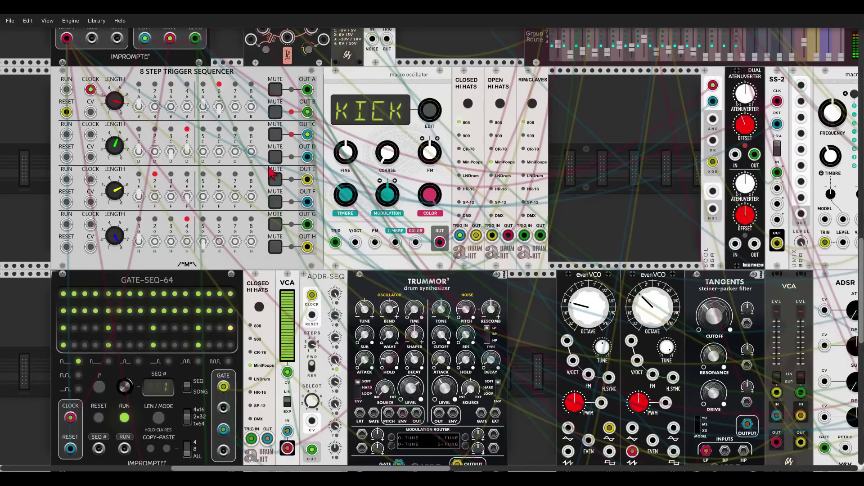
scroll(477, 214, "right", 5)
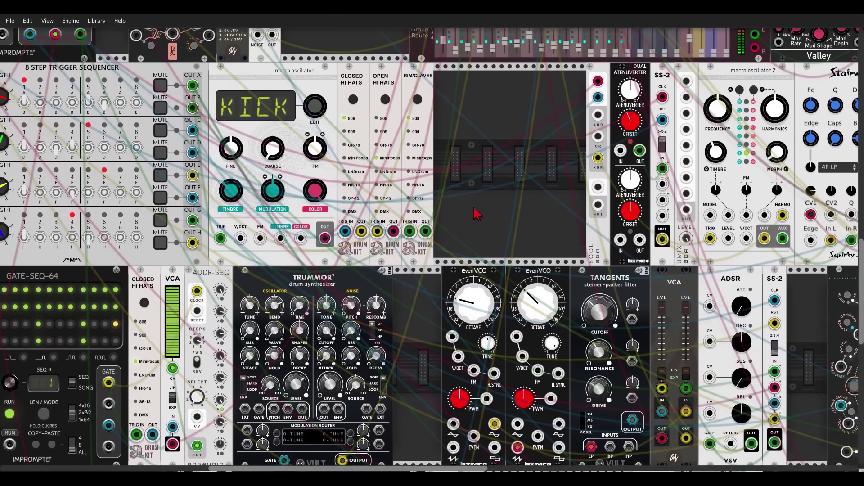
- Trace the inputs of the SS-2 module beside the ADSR back to the trigger sequencer outputs and the CLOCKED module's CLK 3
left_click_drag(192, 108, 775, 371)
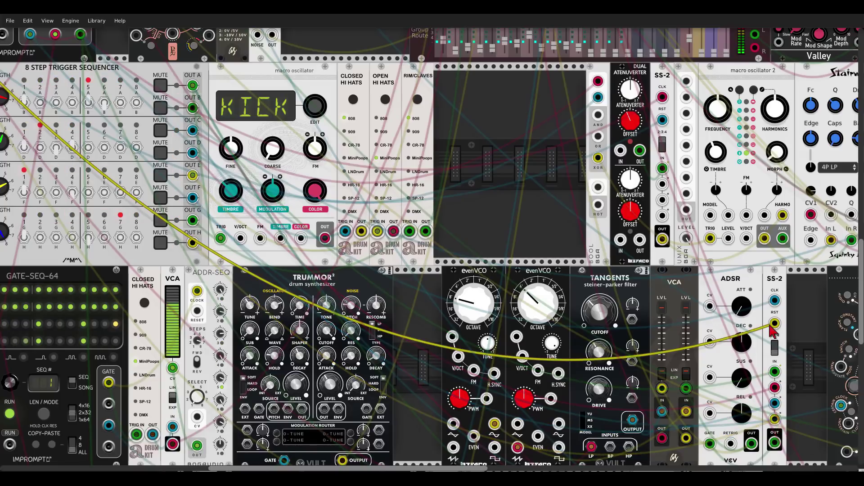
scroll(716, 273, "up", 5)
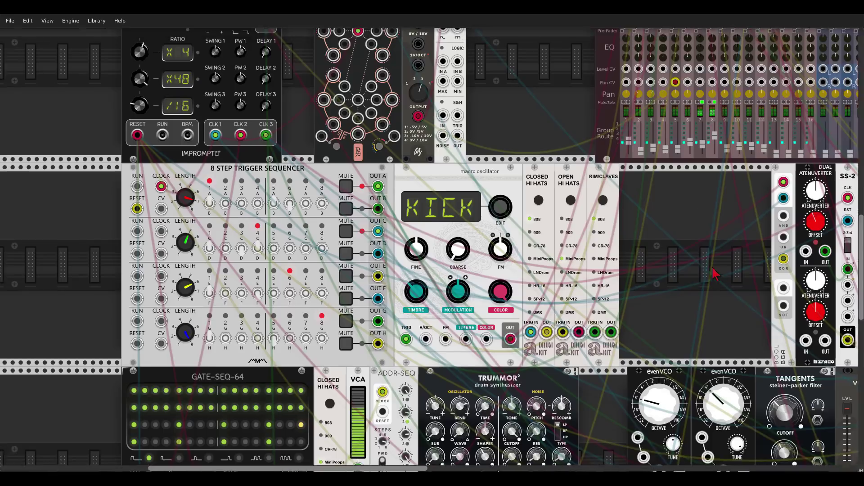
scroll(716, 274, "up", 1)
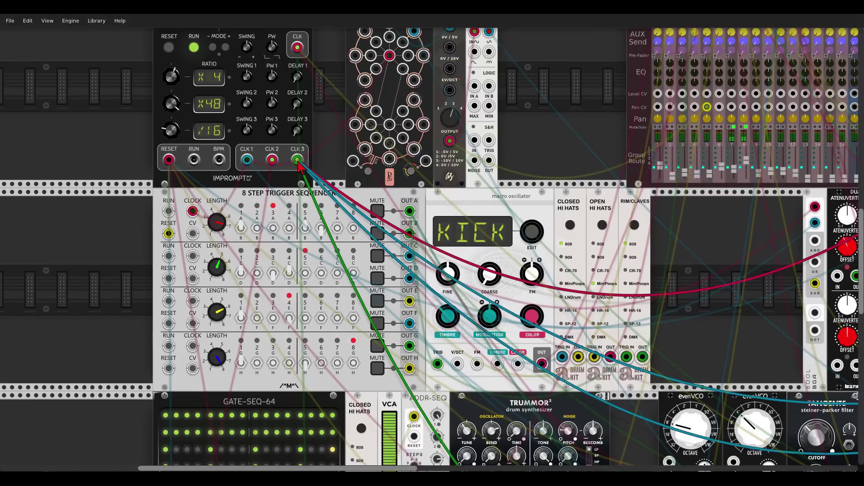
scroll(667, 279, "down", 1)
scroll(666, 279, "right", 7)
scroll(666, 279, "down", 4)
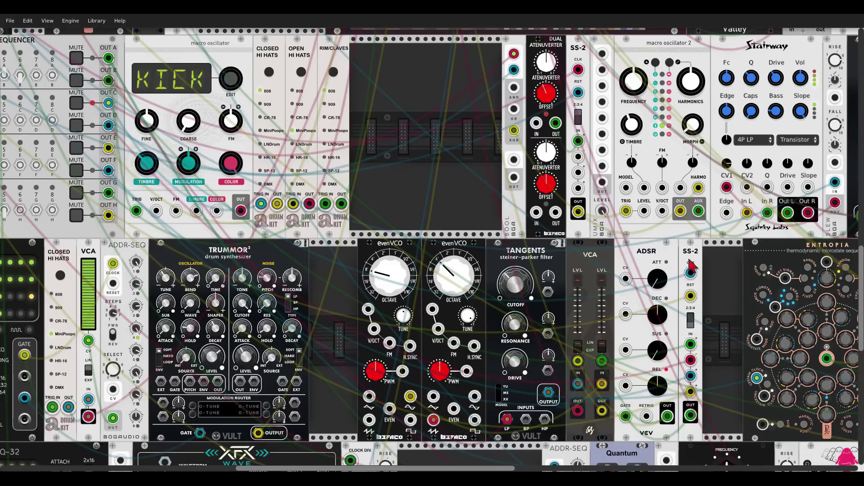
left_click_drag(108, 215, 698, 390)
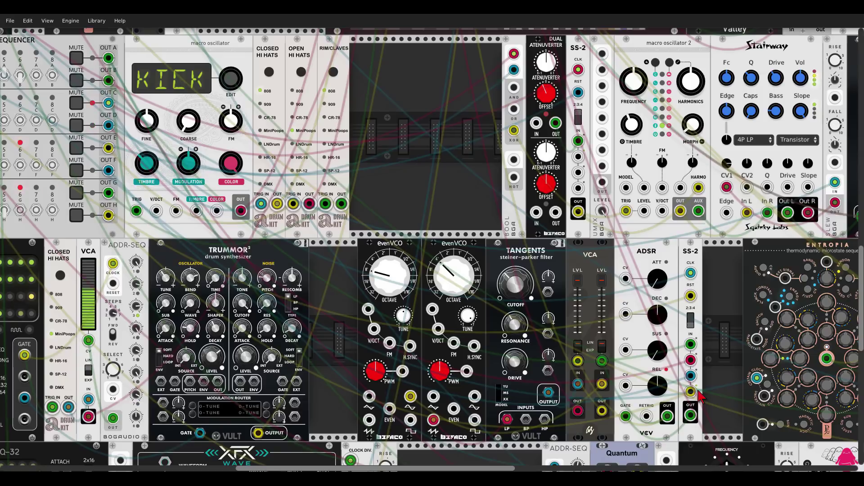
- Examine the mixer's soloed channels together with the SS-2 and ADSR modules that shape their sound
scroll(457, 256, "up", 5)
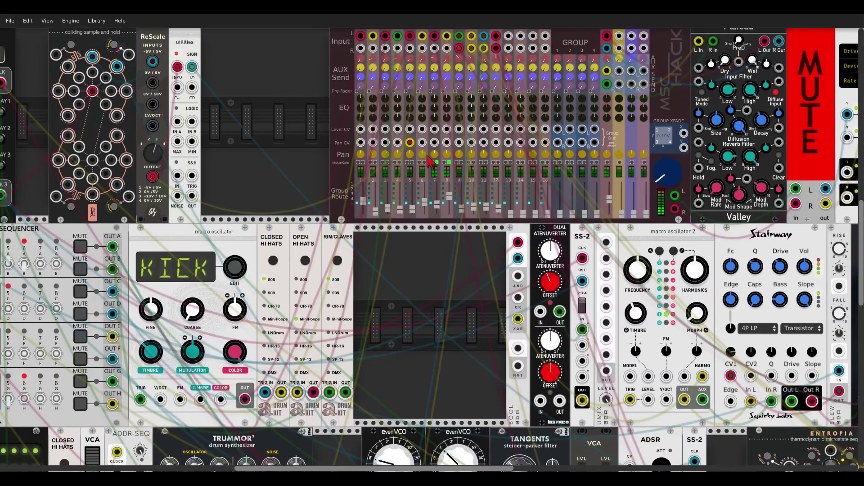
scroll(459, 261, "down", 1)
scroll(459, 261, "down", 4)
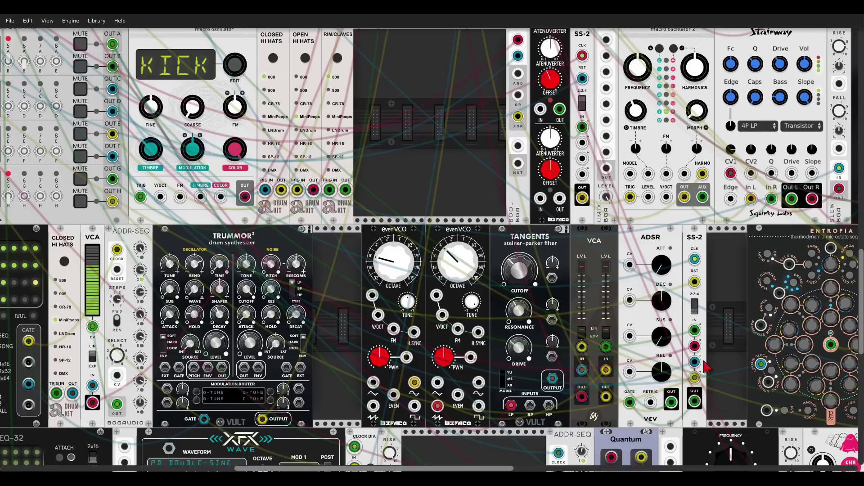
scroll(410, 144, "up", 1)
scroll(410, 144, "up", 5)
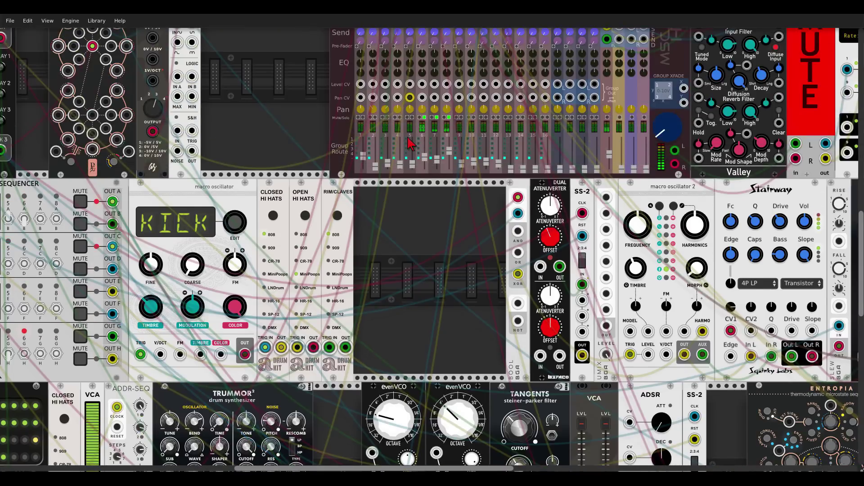
scroll(455, 218, "down", 5)
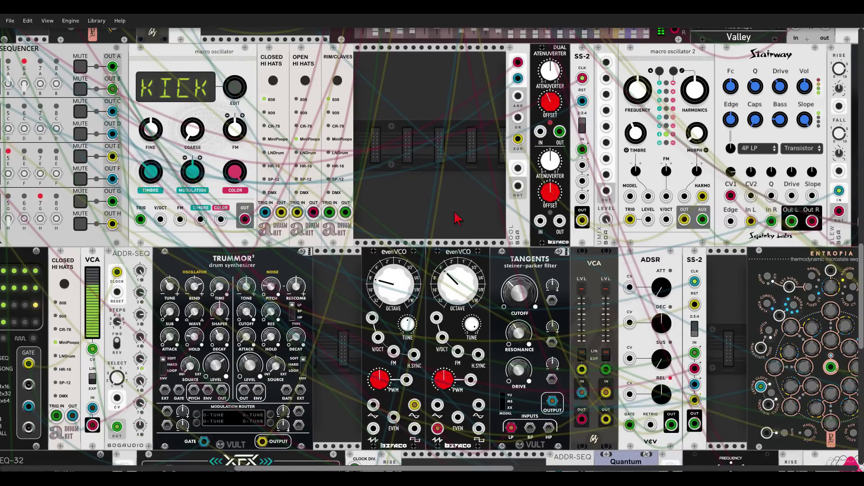
- Solo mixer channel 9 alone and trace the cable from the slew module's output to Stairway's CV1 input
scroll(459, 219, "up", 4)
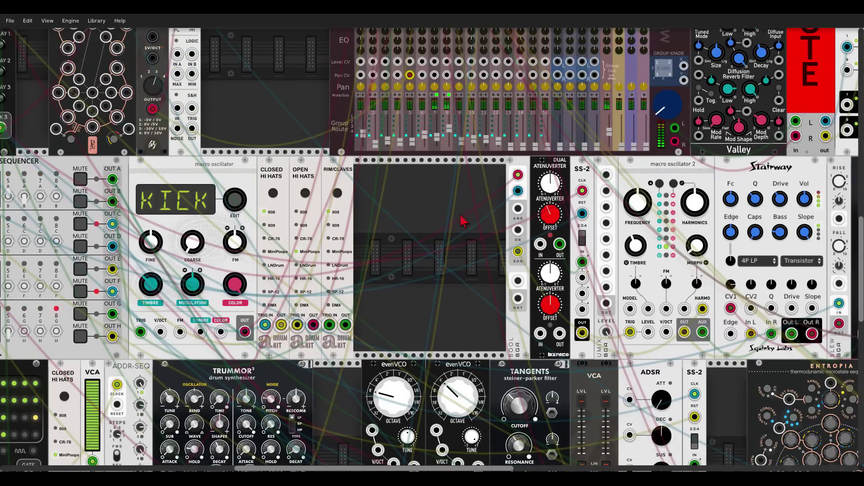
scroll(462, 218, "up", 2)
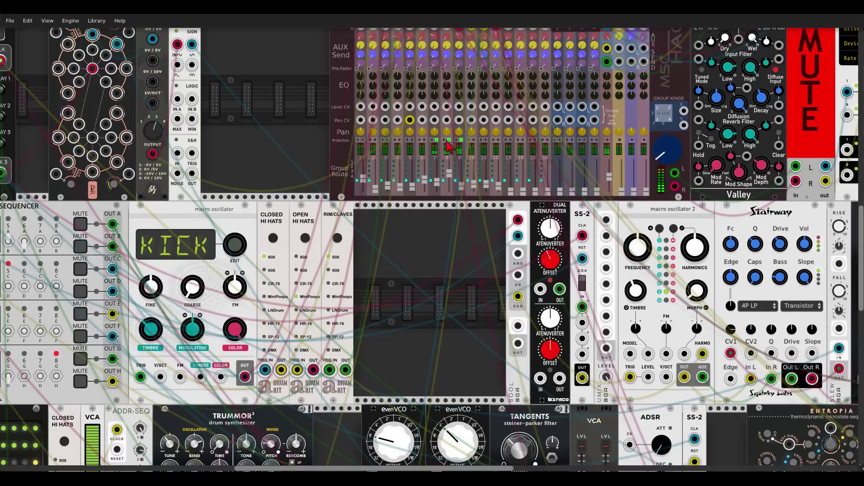
scroll(360, 145, "right", 7)
scroll(288, 144, "up", 2)
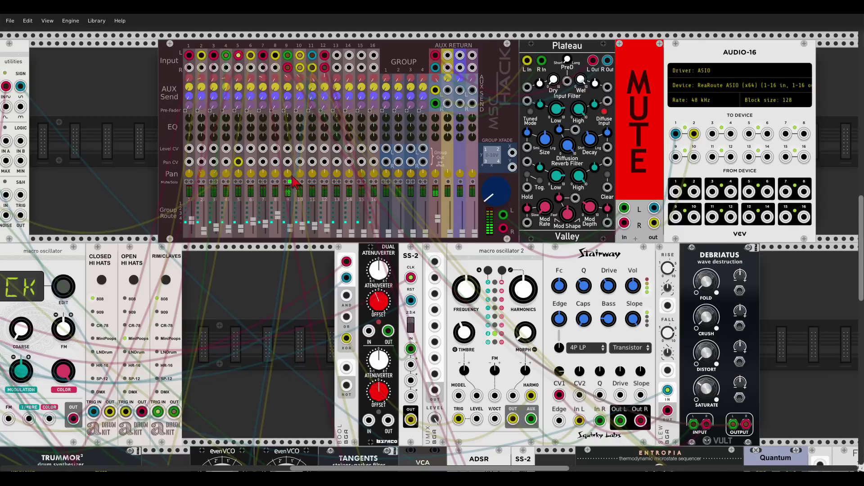
scroll(318, 309, "down", 2)
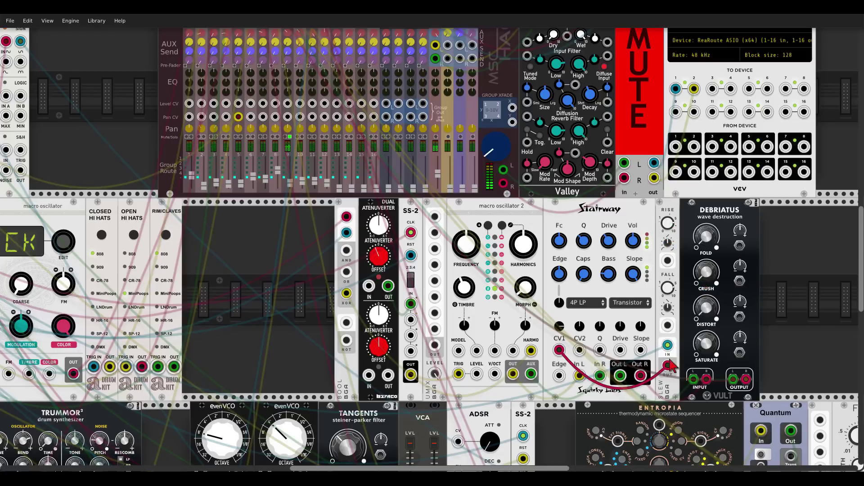
left_click_drag(670, 364, 670, 354)
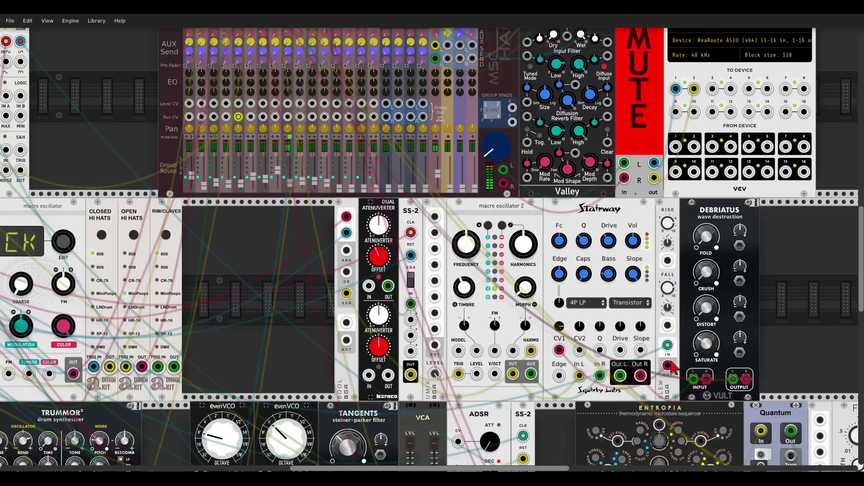
- Add a VCV Scope beside Debriatus, patch the slew module's output into its X input, and adjust the scope's time scale
key("Return")
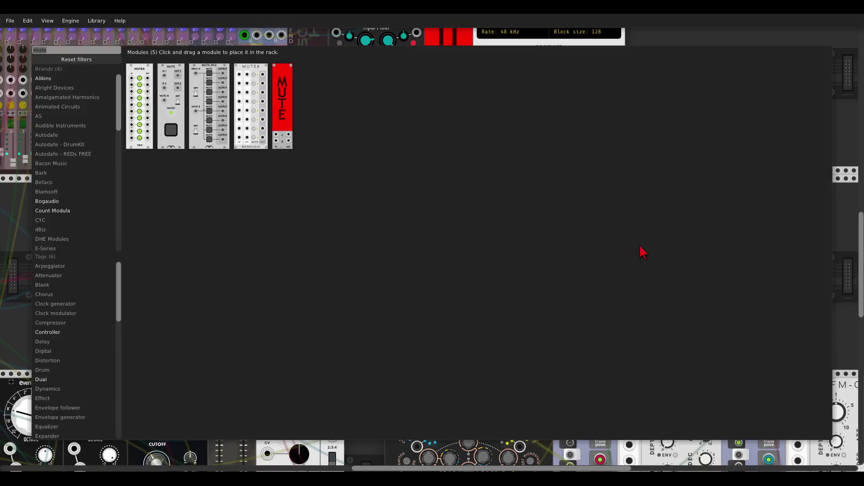
type("scope")
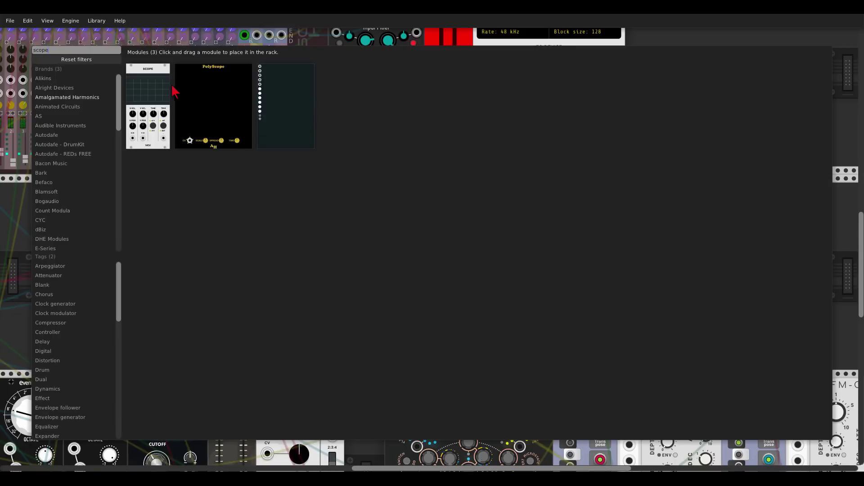
left_click_drag(167, 95, 520, 232)
left_click_drag(585, 352, 477, 343)
left_click_drag(635, 293, 634, 285)
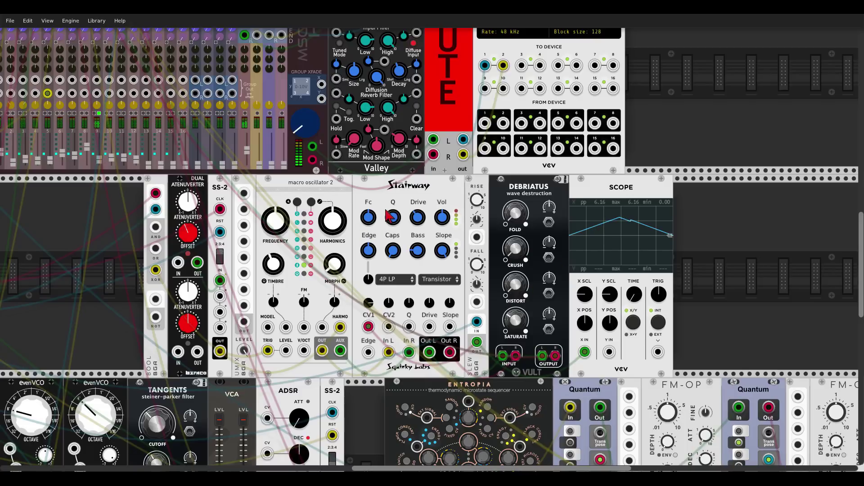
- Delete the Scope module beside Debriatus
right_click(590, 200)
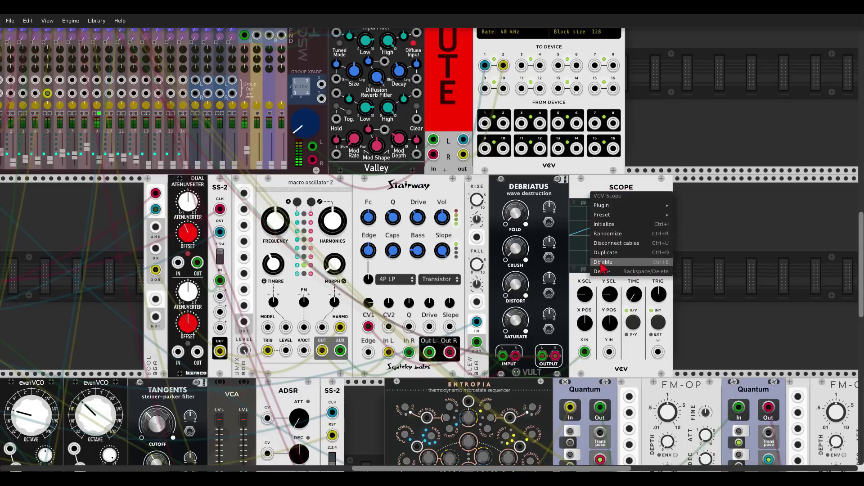
left_click(604, 275)
- Trace the BOOL module's inputs back to the trigger sequencer, its XOR output to macro oscillator 2's TRIG, and the neighbouring SS-2's input
scroll(605, 275, "left", 3)
scroll(605, 275, "down", 1)
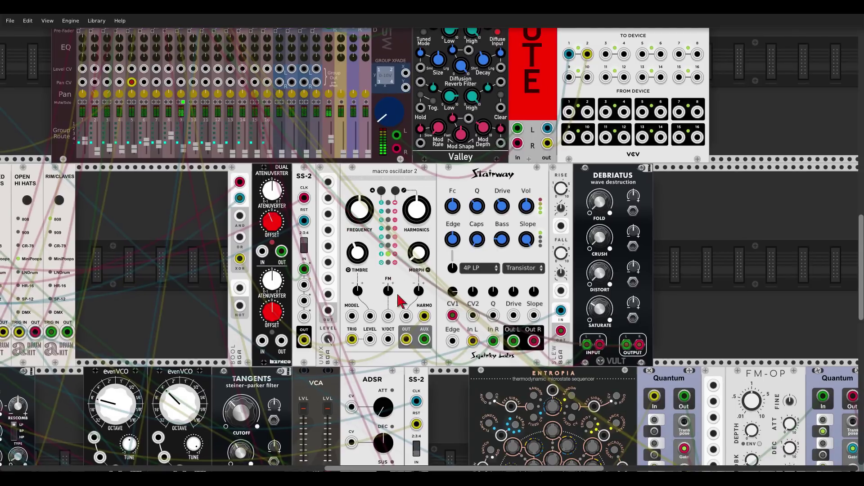
scroll(360, 246, "left", 10)
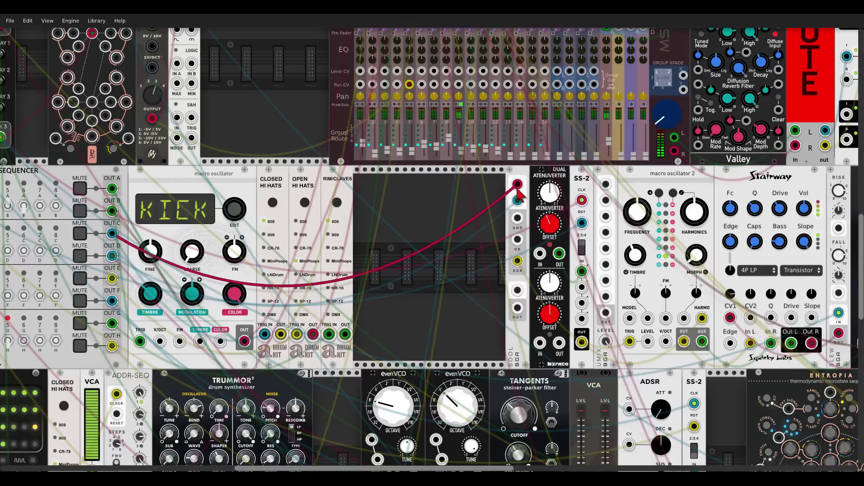
left_click_drag(517, 185, 486, 212)
scroll(350, 247, "left", 3)
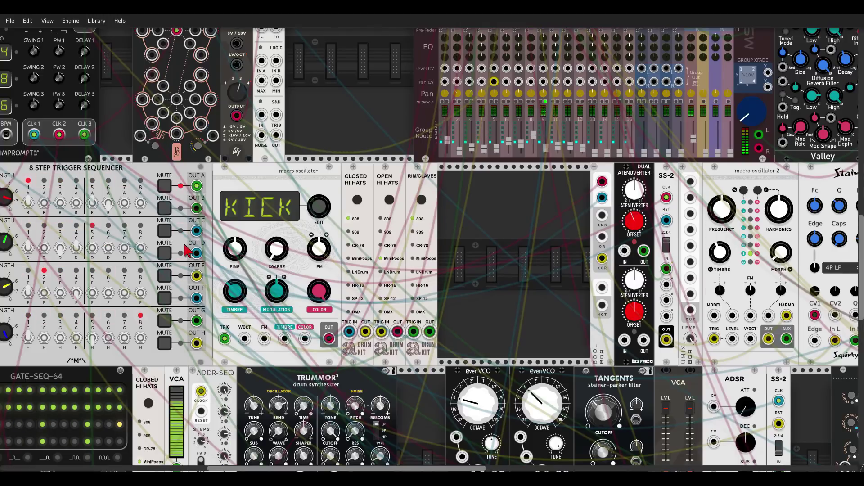
scroll(550, 245, "right", 1)
scroll(550, 245, "right", 5)
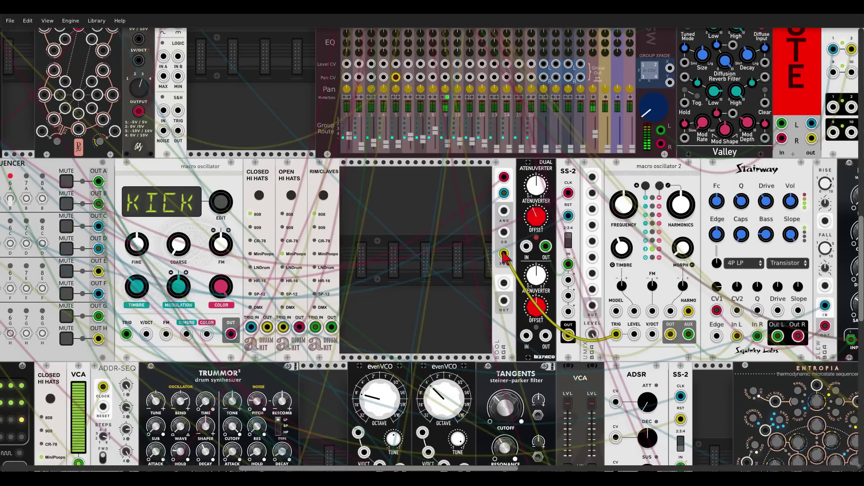
scroll(504, 255, "right", 13)
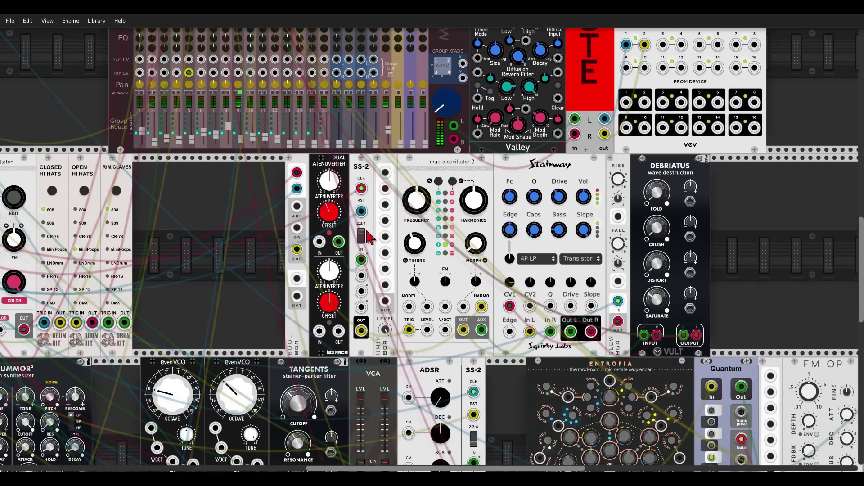
left_click(361, 260)
- Solo mixer channel 10 and examine macro oscillator 2's outputs and the Entropia, Quantum and FM-OP modules
left_click(252, 92)
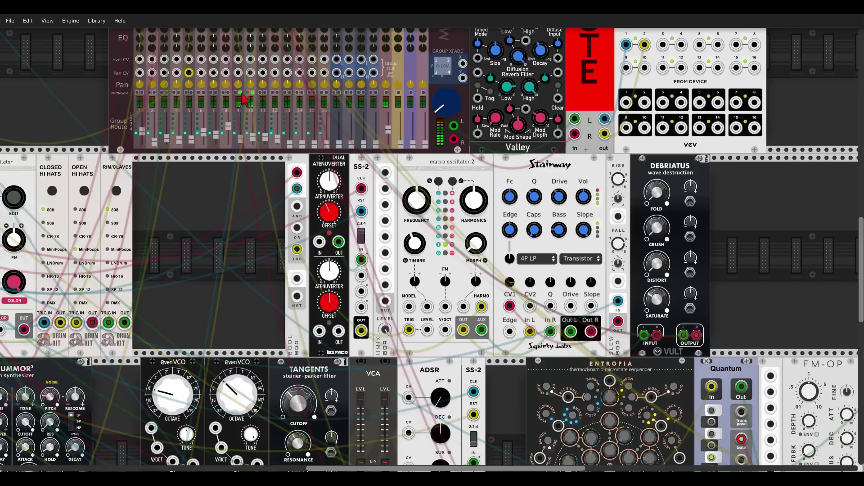
left_click_drag(767, 313, 382, 115)
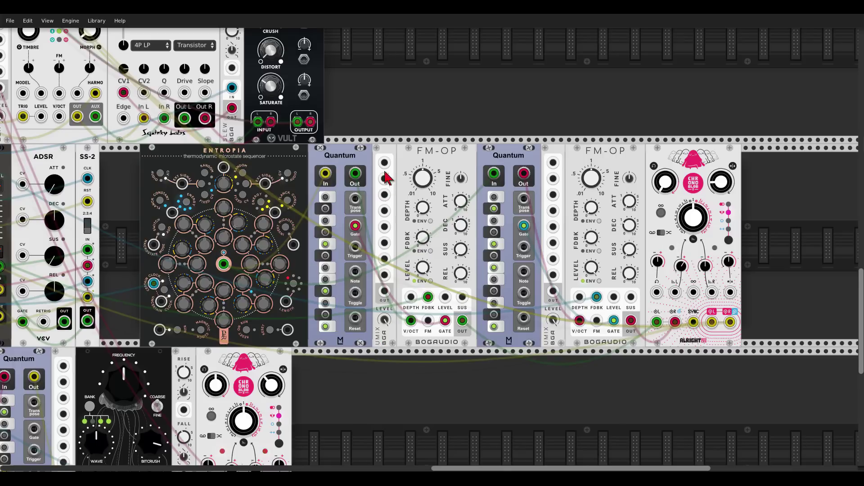
left_click_drag(364, 112, 689, 110)
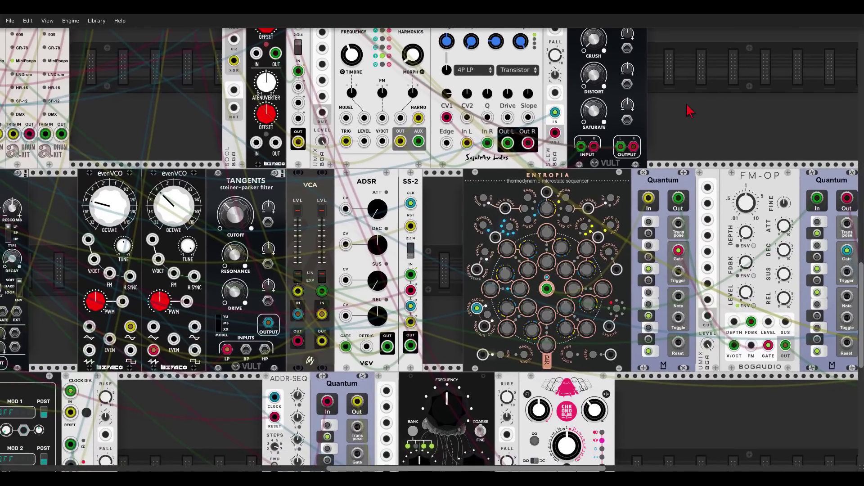
scroll(565, 96, "up", 2)
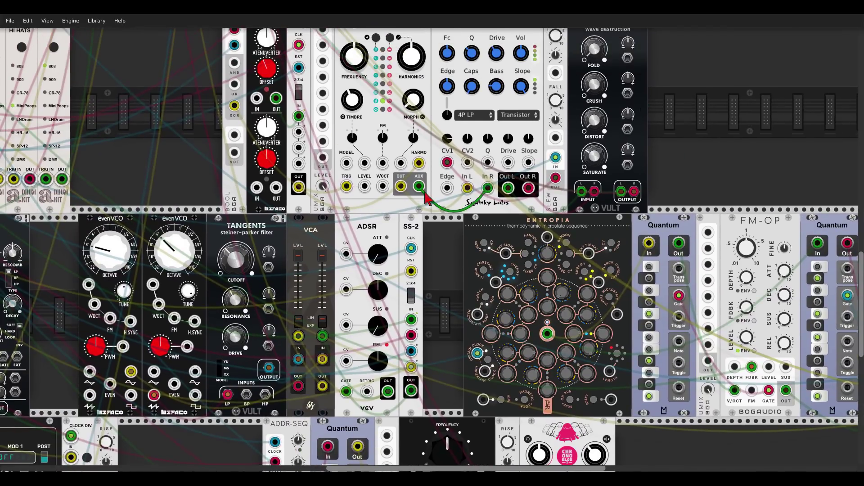
- Solo mixer channel 11 and examine the PHRASE-SEQ-32, XFX Wave, clock divider and slew modules
scroll(321, 153, "up", 5)
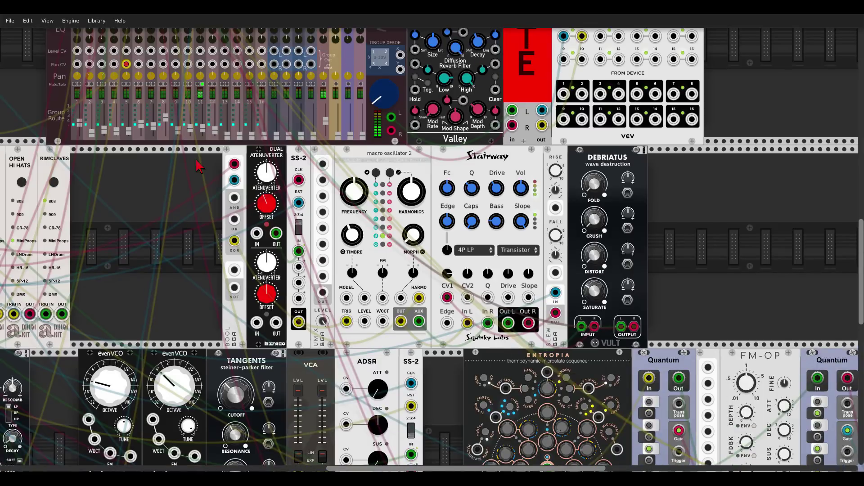
scroll(187, 230, "down", 10)
scroll(187, 229, "left", 10)
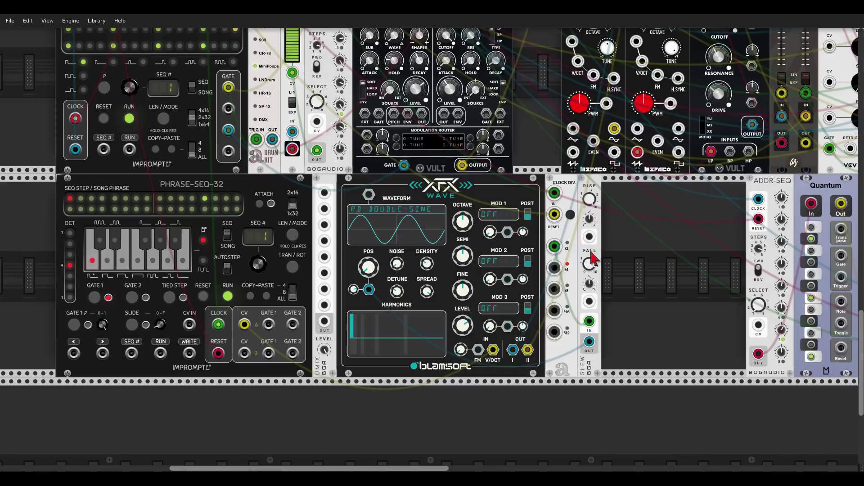
left_click_drag(589, 321, 557, 250)
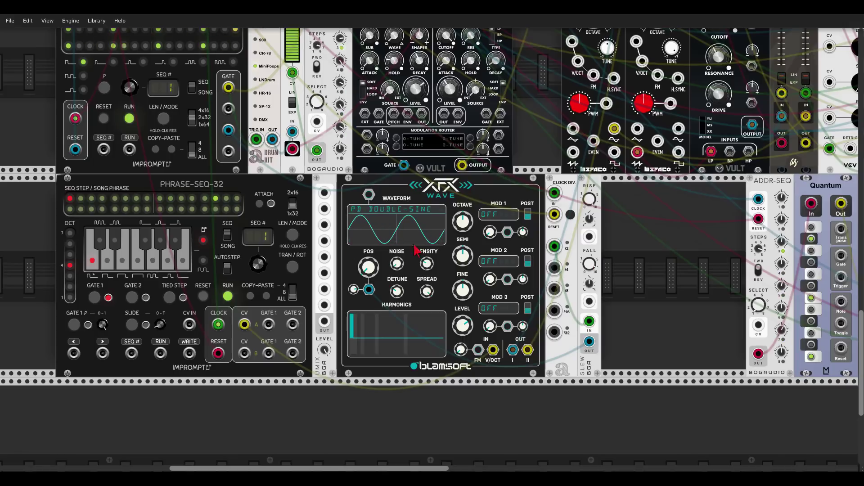
left_click_drag(714, 205, 590, 279)
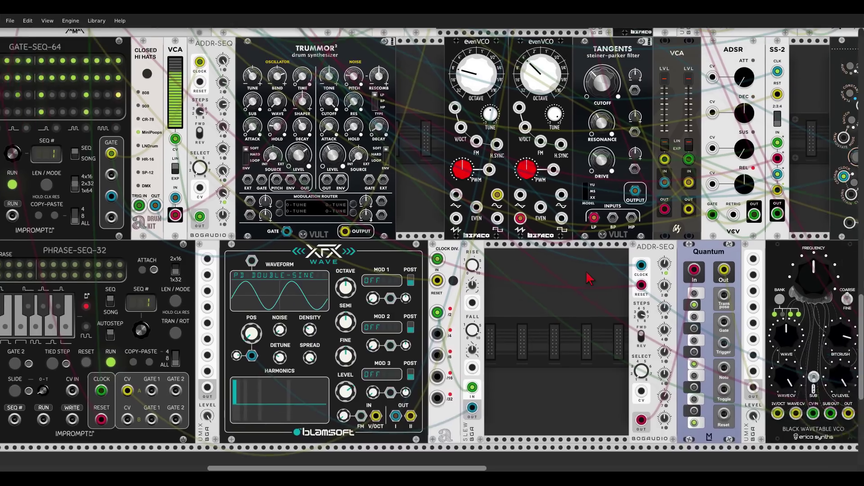
- Solo mixer channel 12 and examine the ADDR-SEQ, Quantum and Black Wavetable VCO modules in the lowest row
scroll(589, 278, "up", 5)
scroll(375, 270, "up", 8)
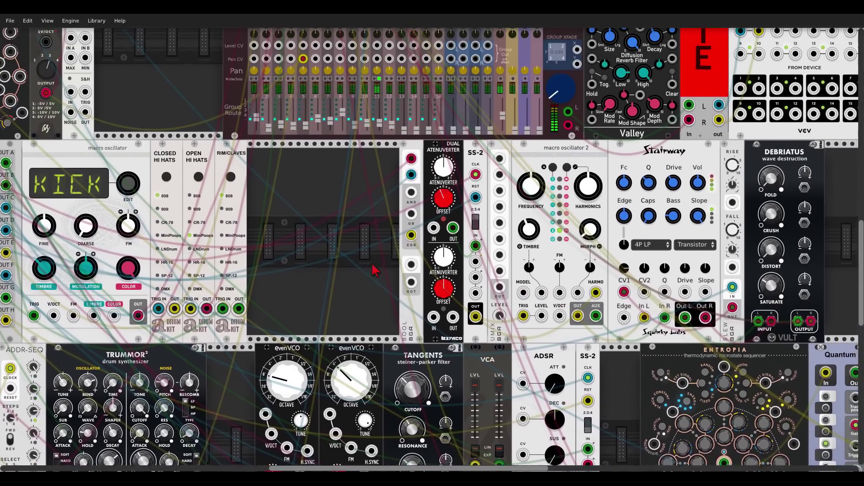
left_click_drag(373, 271, 366, 310)
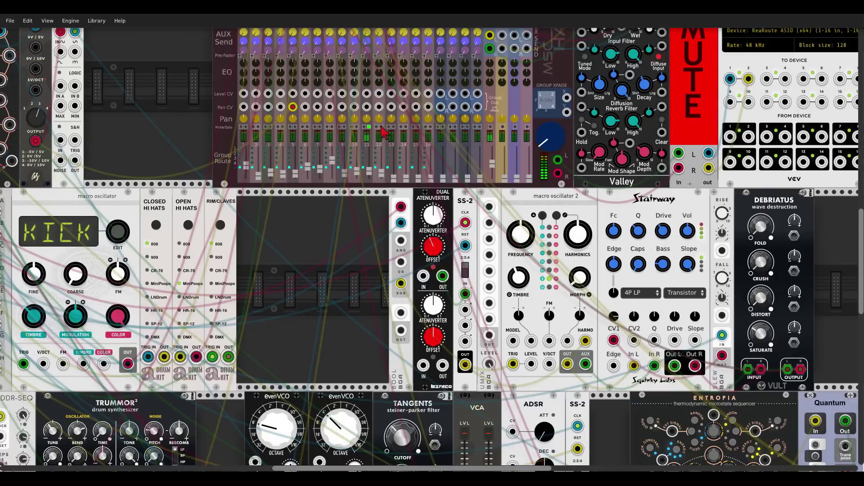
scroll(376, 239, "down", 5)
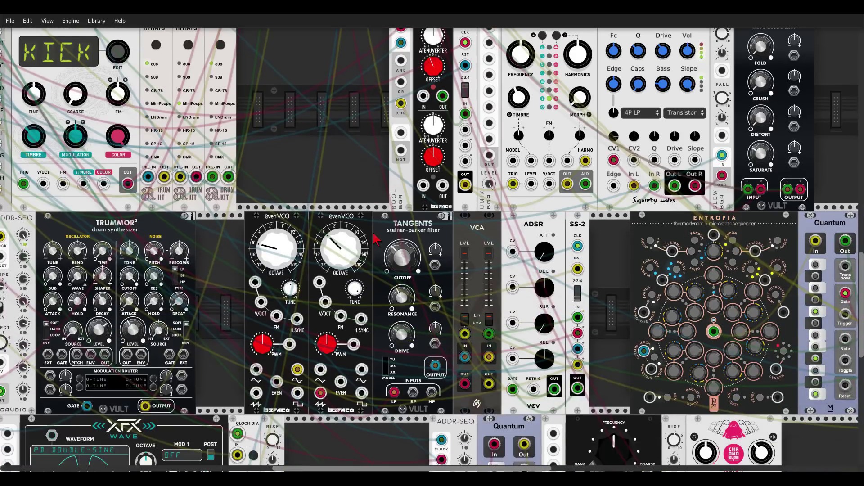
scroll(376, 238, "down", 5)
left_click_drag(405, 293, 228, 200)
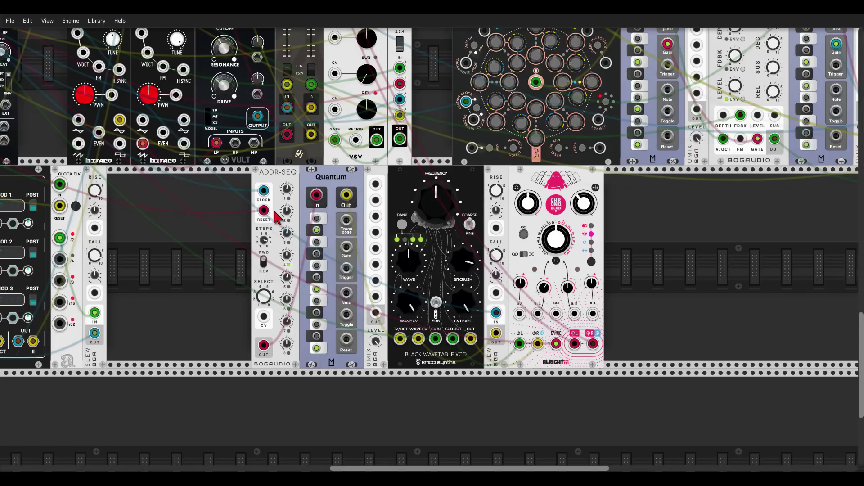
- Trace the clock input of the ADDR-SEQ beside Quantum back up to the 8 Step Trigger Sequencer
left_click_drag(204, 190, 606, 328)
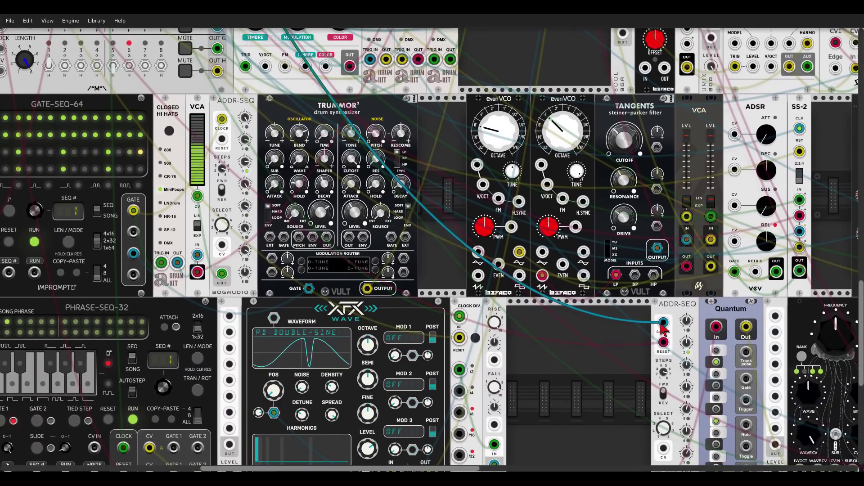
scroll(160, 87, "up", 5)
scroll(160, 87, "up", 2)
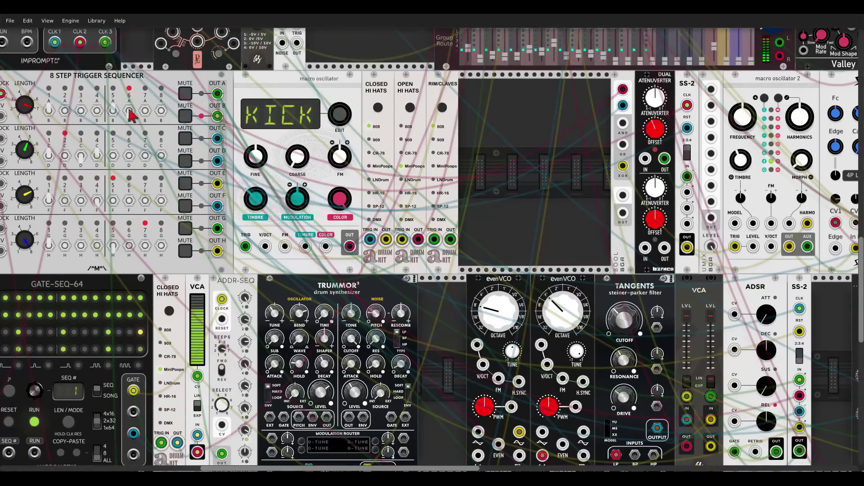
- Set the Black Wavetable VCO's CV input to control FM and check the cable feeding its CV IN
scroll(590, 315, "down", 8)
left_click_drag(590, 315, 276, 246)
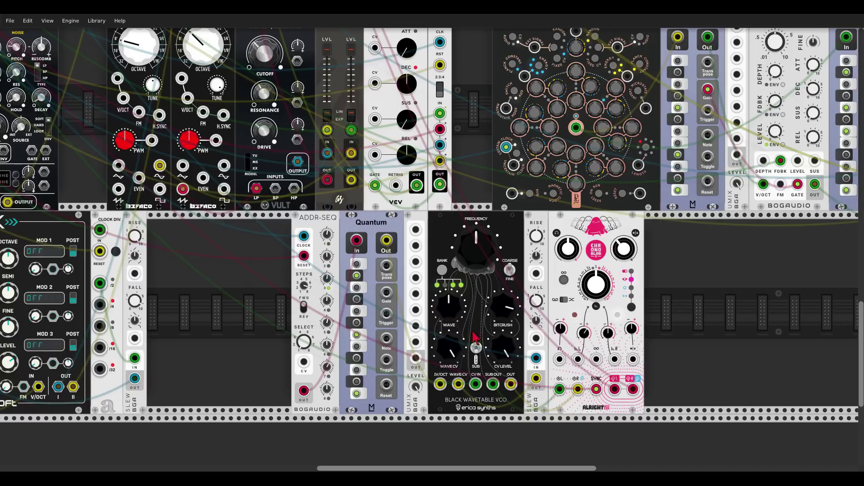
right_click(473, 288)
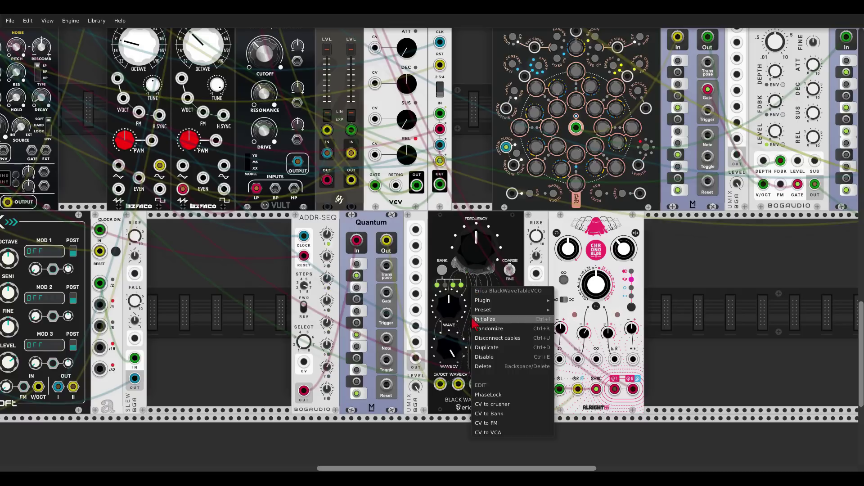
left_click(485, 423)
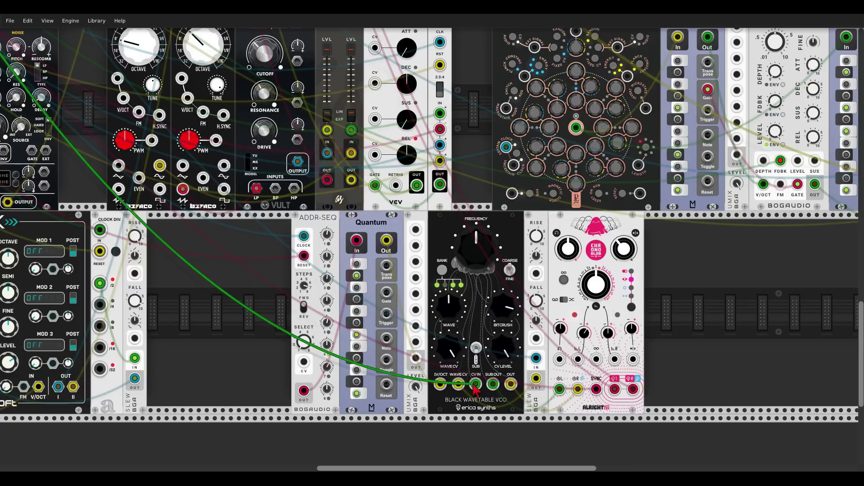
left_click_drag(476, 384, 541, 307)
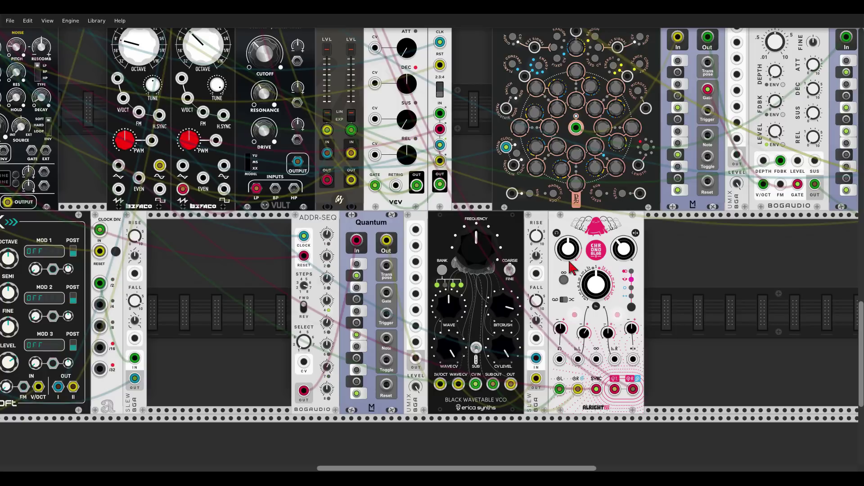
- Trace the input of the slew module beside the Black Wavetable VCO back to its source module next to CLOCKED
left_click(535, 358)
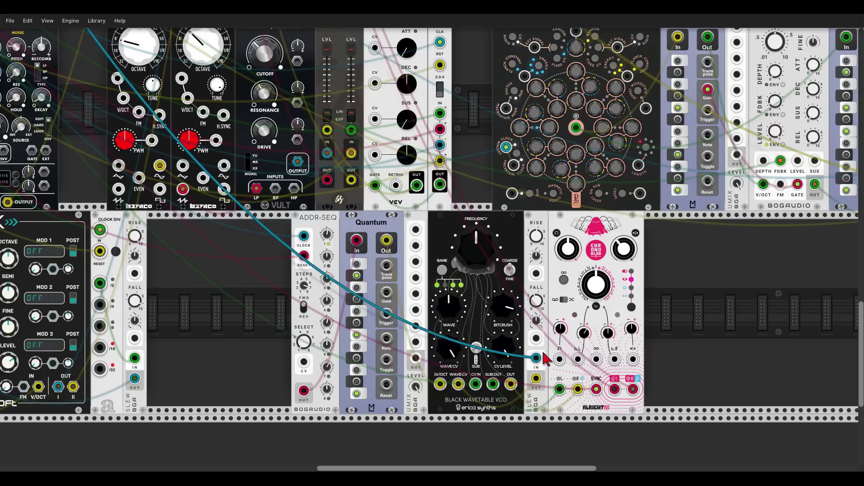
scroll(326, 277, "up", 1)
scroll(327, 277, "up", 8)
scroll(327, 277, "left", 6)
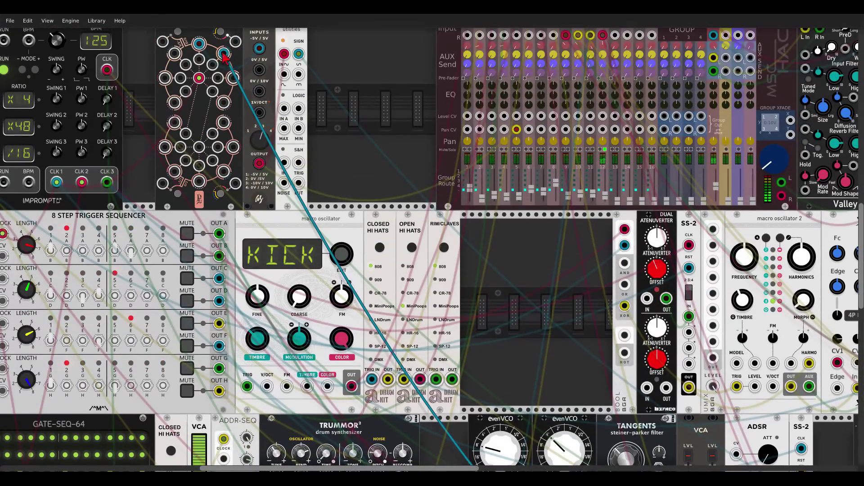
scroll(544, 299, "down", 5)
scroll(545, 299, "down", 9)
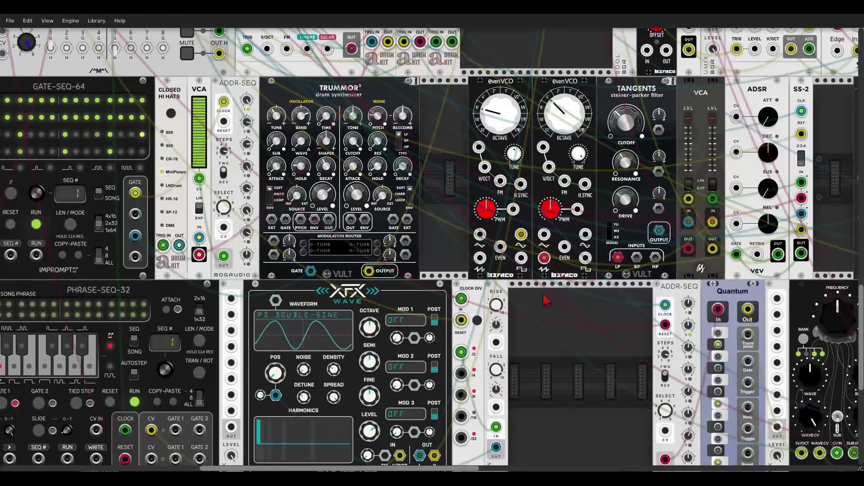
- Add a VCV Scope at the end of the lowest row, view the signal of the slew beside the Black Wavetable VCO, and delete the Scope
scroll(545, 300, "right", 8)
right_click(647, 275)
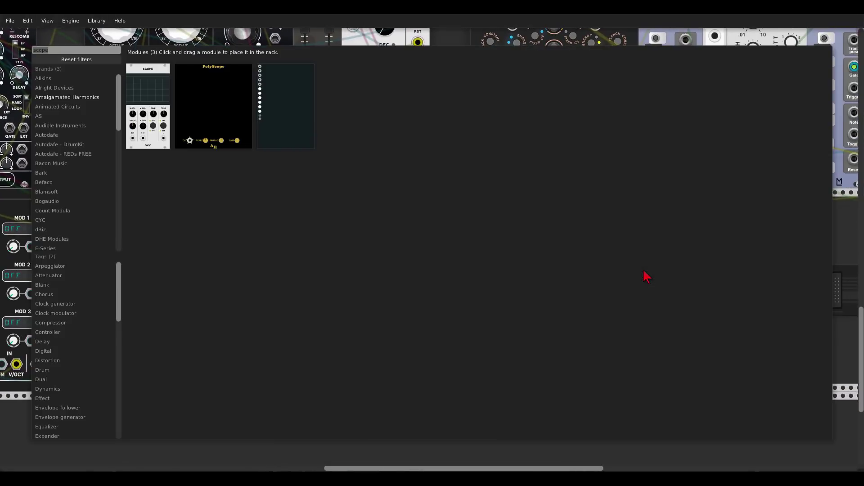
type("scop")
mouse_move(150, 92)
left_mouse_down()
mouse_move(194, 374)
mouse_move(641, 373)
mouse_move(514, 356)
left_mouse_up()
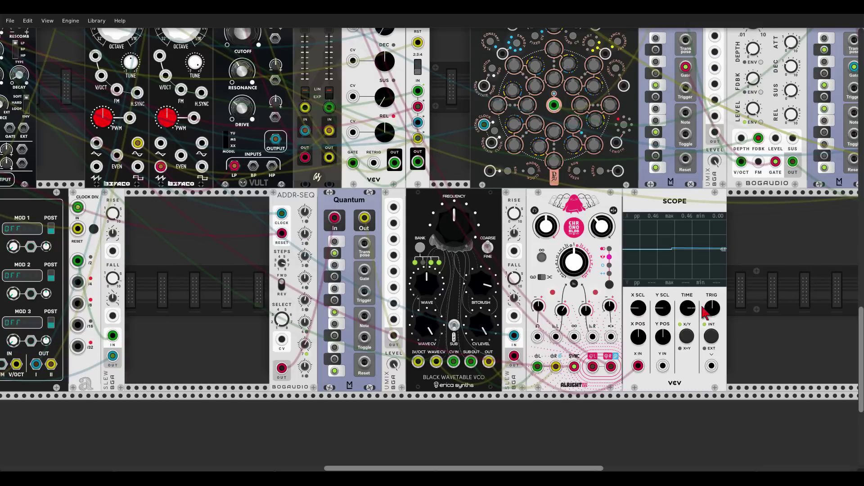
left_click_drag(688, 309, 690, 310)
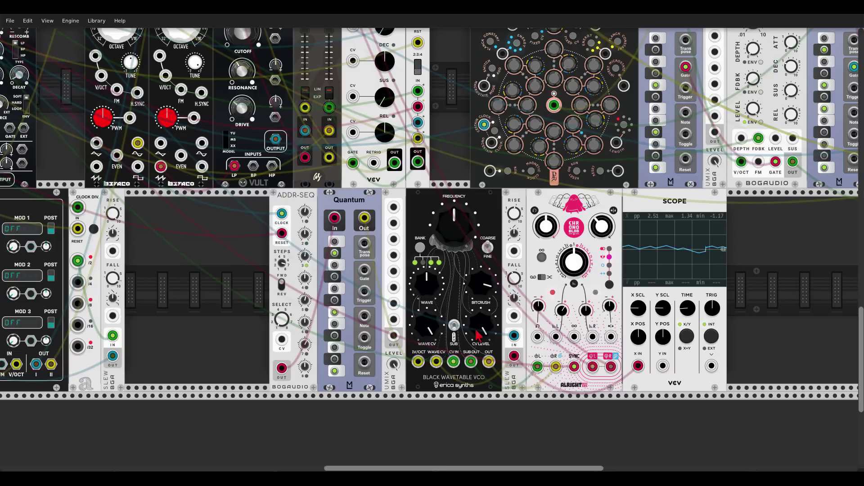
right_click(666, 203)
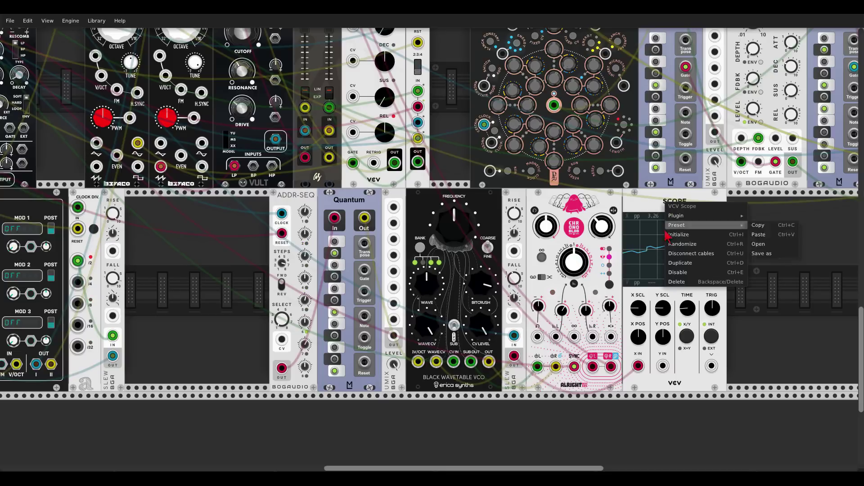
left_click(676, 281)
- Turn off solo on mixer channel 12 so that all voices play together
scroll(395, 144, "up", 2)
scroll(391, 134, "up", 10)
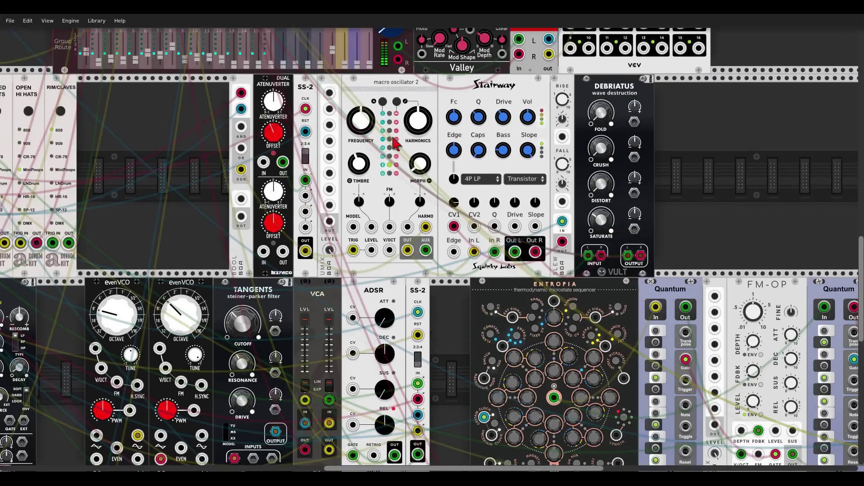
scroll(675, 56, "left", 8)
scroll(676, 56, "left", 4)
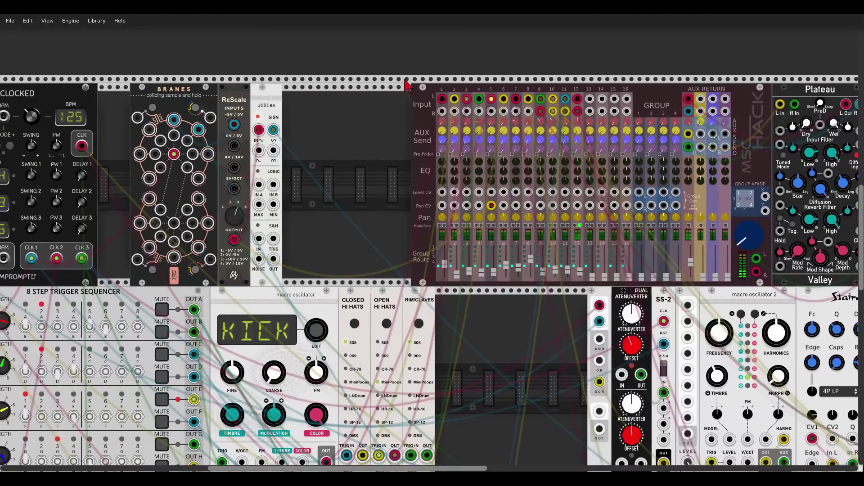
left_click(94, 130)
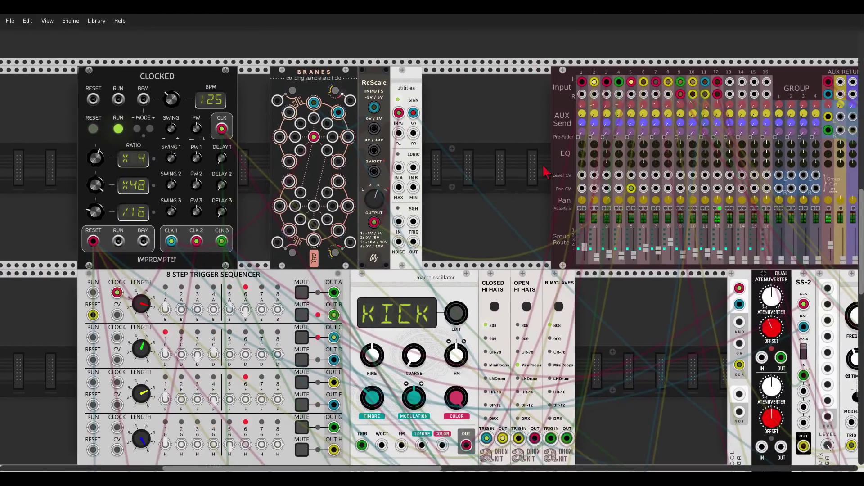
left_click(720, 209)
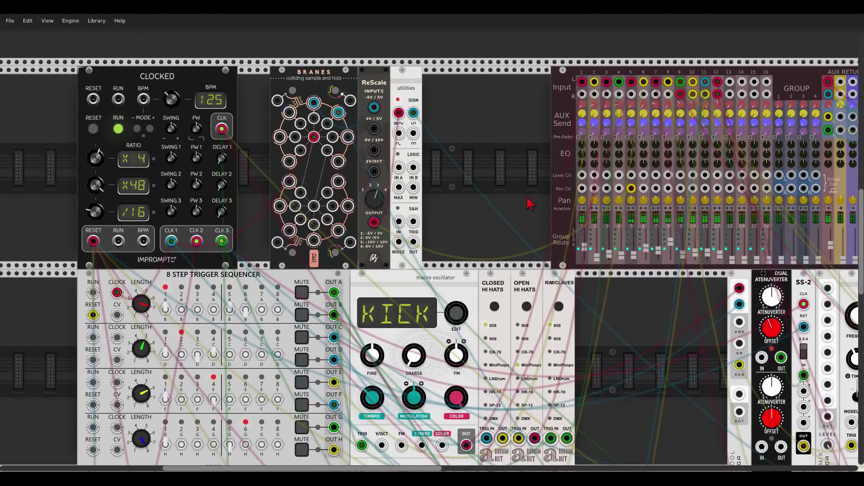
- Mute the whole patch with the mute module between Plateau and AUDIO-16
scroll(529, 205, "down", 5, "ctrl")
scroll(518, 263, "down", 2, "ctrl")
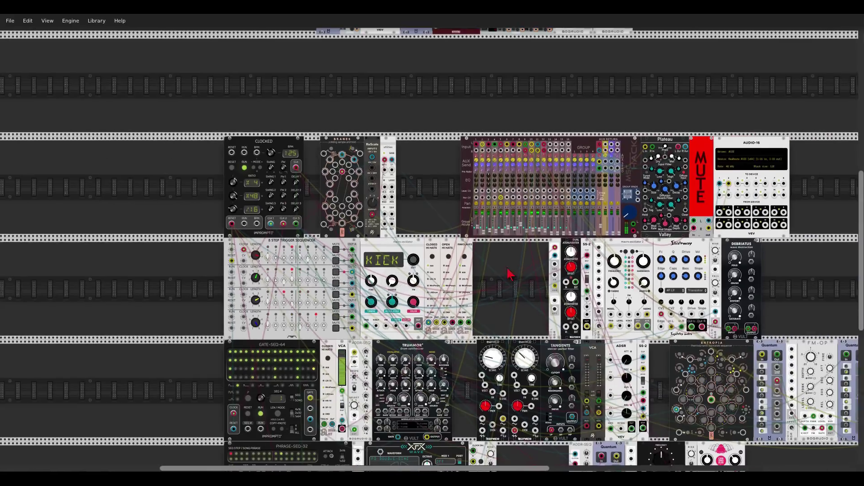
left_click_drag(508, 276, 349, 202)
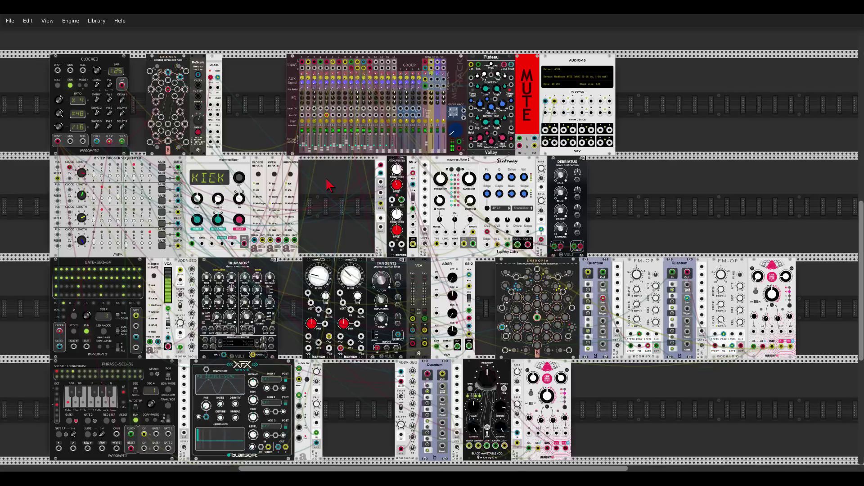
left_click(526, 97)
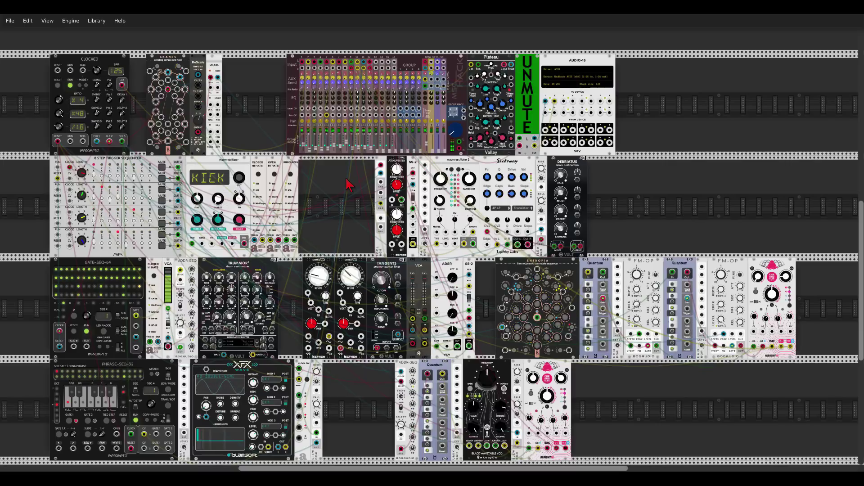
- Examine the separate row of control modules above the mixer, from Constants and MIDI-GATE to JOOPER and the two MUTE8 modules
scroll(324, 225, "up", 5)
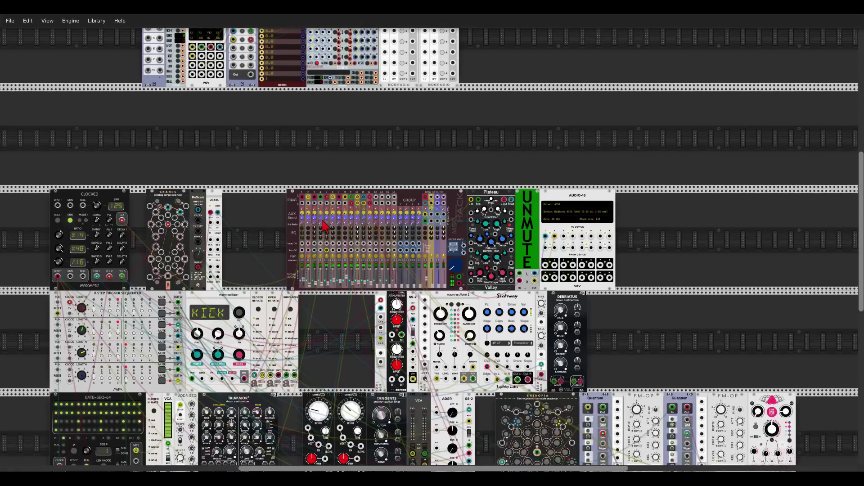
scroll(324, 225, "up", 4)
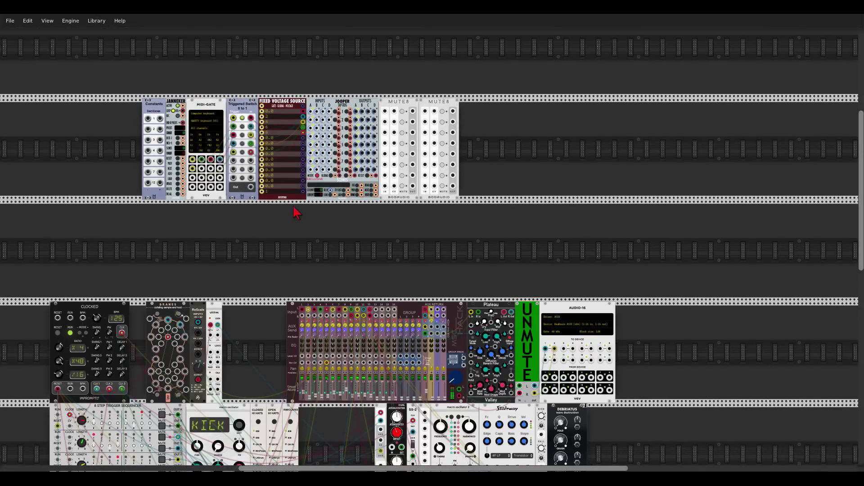
scroll(293, 209, "up", 3)
scroll(311, 239, "up", 2)
scroll(314, 242, "up", 1)
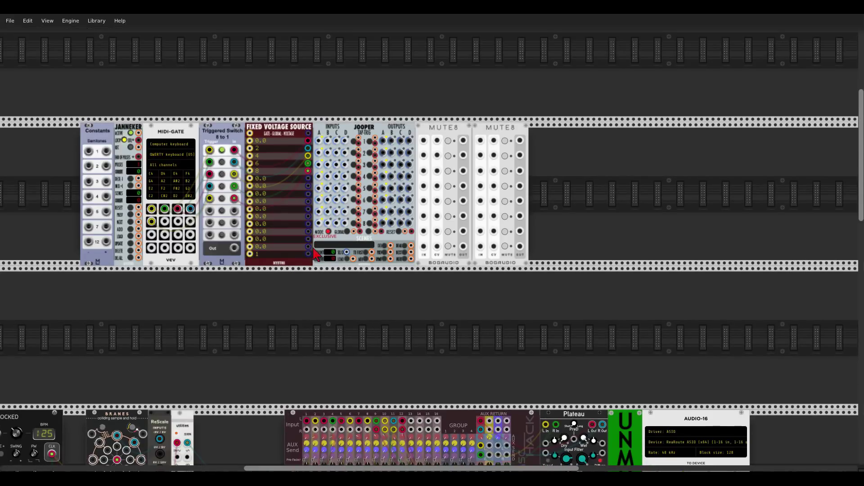
scroll(325, 268, "up", 2)
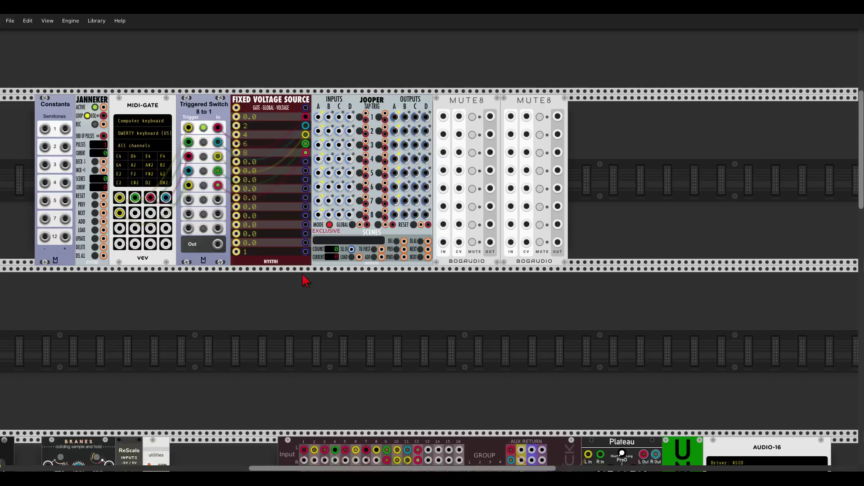
- Check the cable plugged into the left input of mixer channel 12
scroll(303, 280, "down", 5)
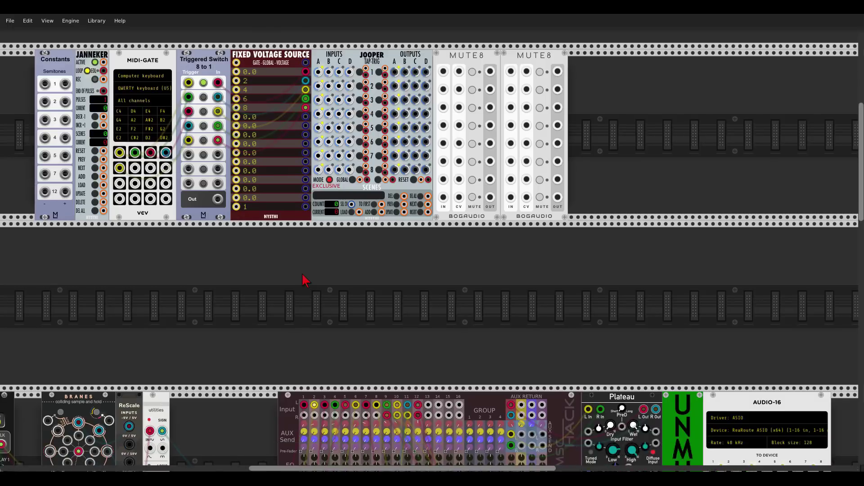
scroll(288, 330, "down", 1)
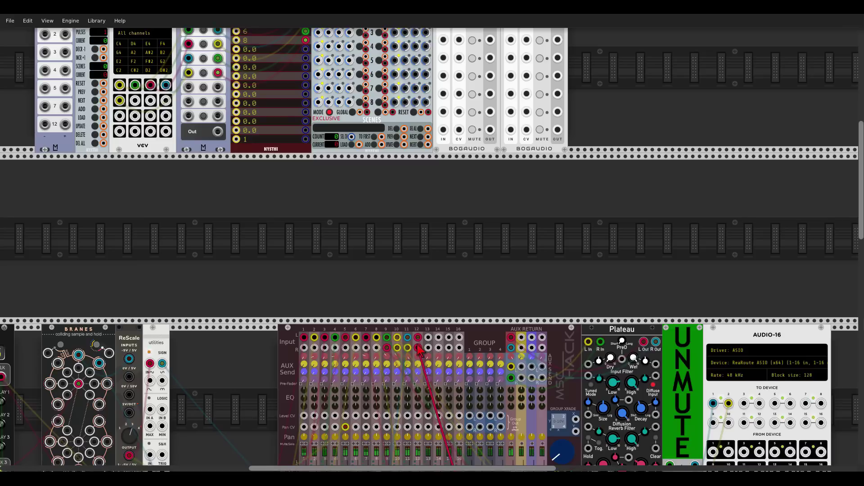
left_click_drag(418, 349, 418, 338)
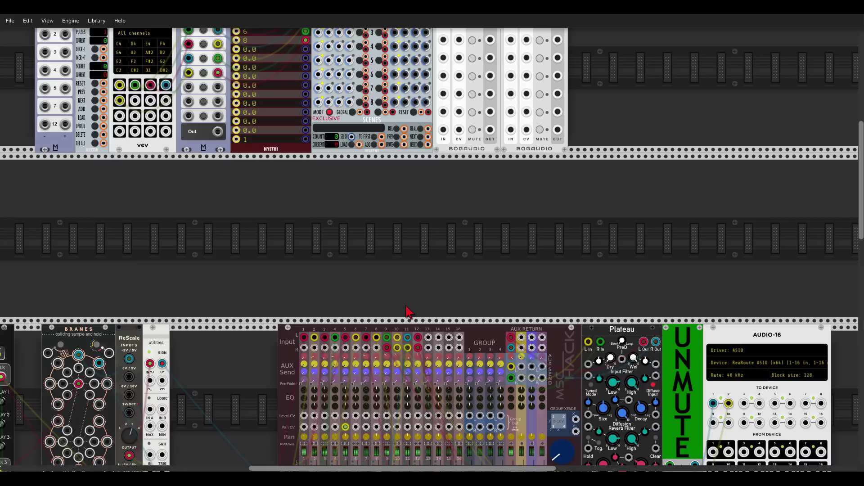
- Examine the MUTE8 modules and trace MIDI-GATE's first output to the first trigger input of the Triggered Switch 8 to 1
scroll(409, 311, "up", 5)
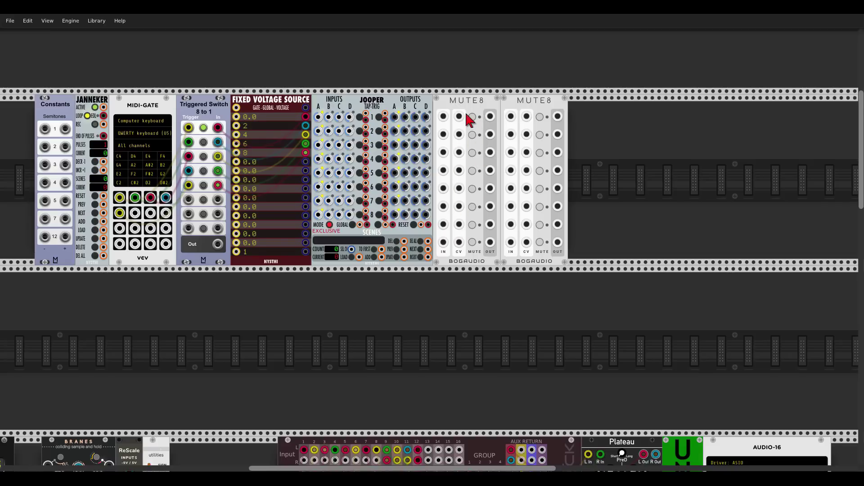
scroll(465, 131, "up", 5)
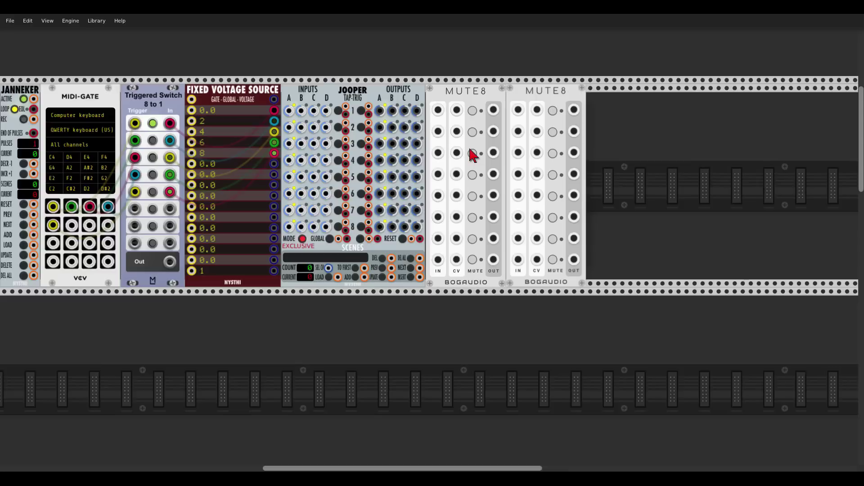
scroll(491, 127, "up", 1)
scroll(491, 126, "left", 2)
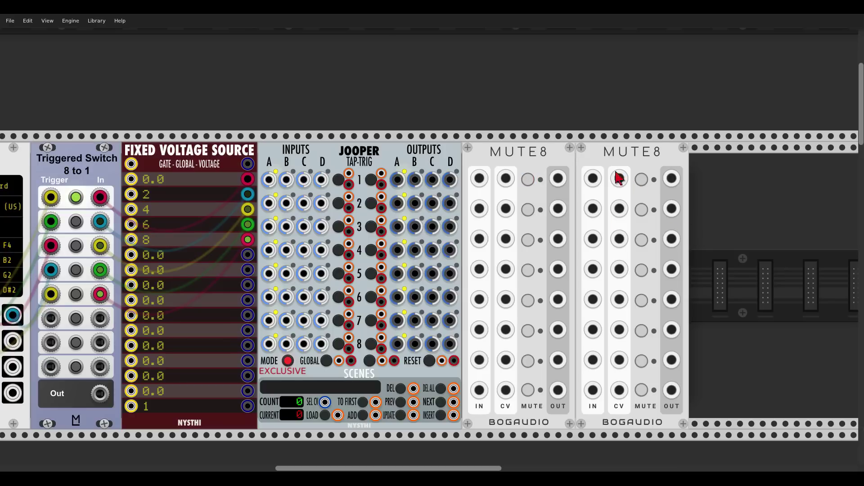
scroll(581, 102, "left", 2)
scroll(580, 102, "down", 1)
scroll(580, 103, "left", 4)
scroll(581, 102, "down", 1)
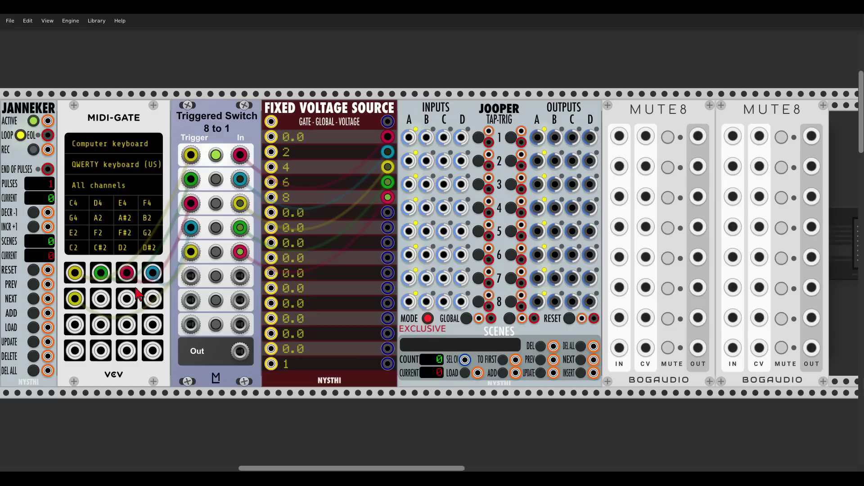
left_click_drag(75, 273, 191, 155)
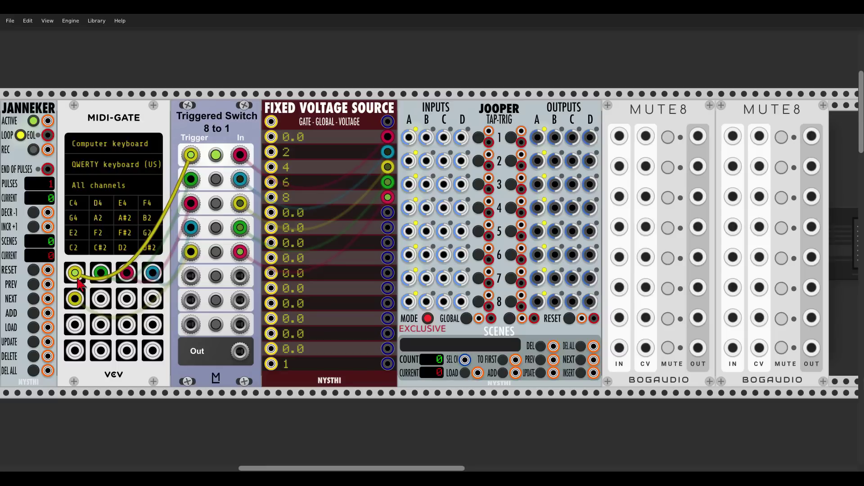
- Add a VCV Scope above MIDI-GATE and connect its X IN to MIDI-GATE's C4 output
scroll(162, 152, "up", 5)
right_click(162, 152)
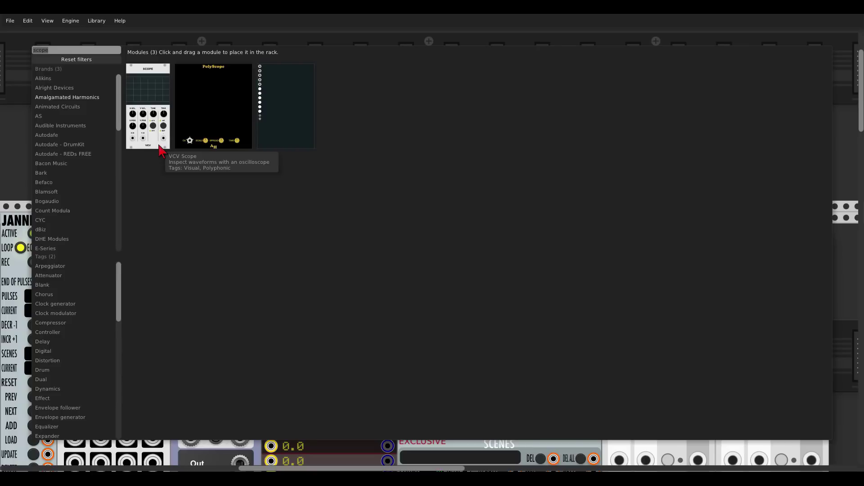
left_click(161, 146)
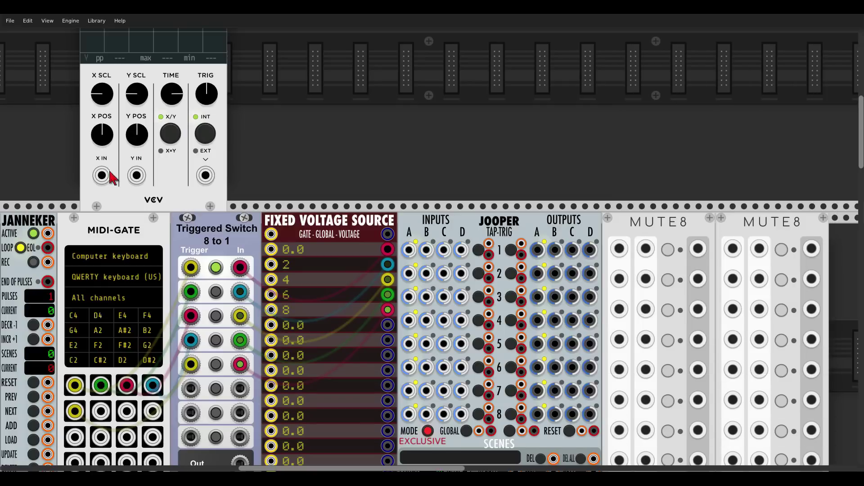
left_click_drag(102, 175, 76, 403)
scroll(262, 179, "up", 4)
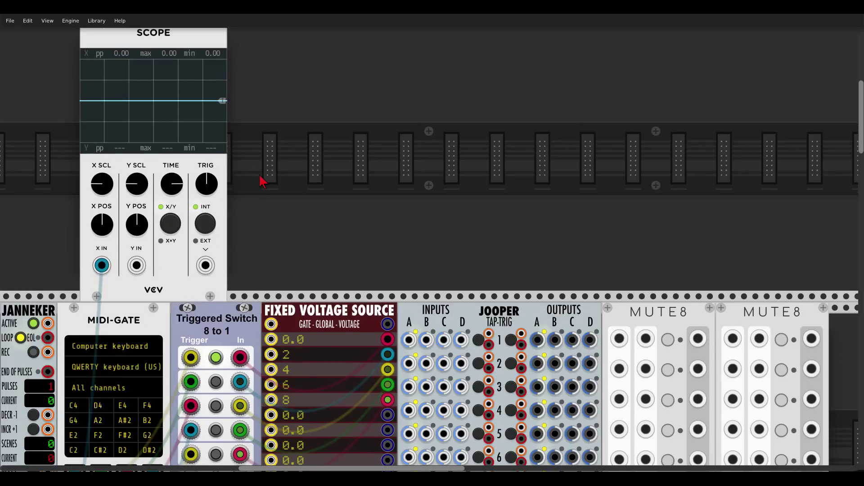
- Adjust the Scope's TIME and play the C4 note repeatedly to view MIDI-GATE's gate signal
mouse_move(185, 187)
left_mouse_down()
mouse_move(182, 193)
mouse_move(180, 185)
left_mouse_up()
key("z")
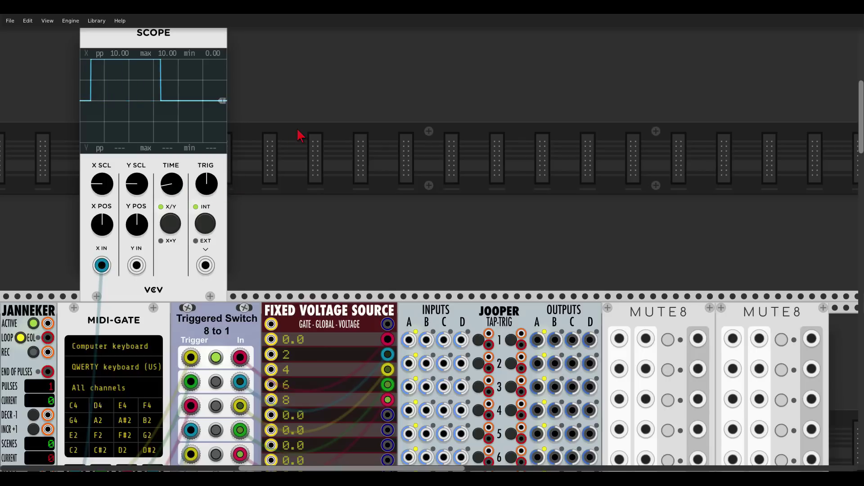
key("z")
key("z")
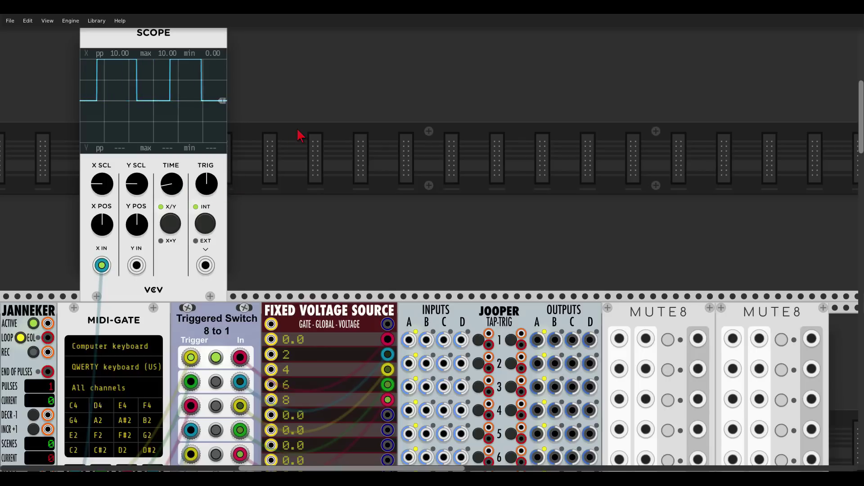
- Move the MIDI-GATE cable from the Scope to the first CV input of the first MUTE8 and delete the Scope
scroll(301, 135, "down", 5)
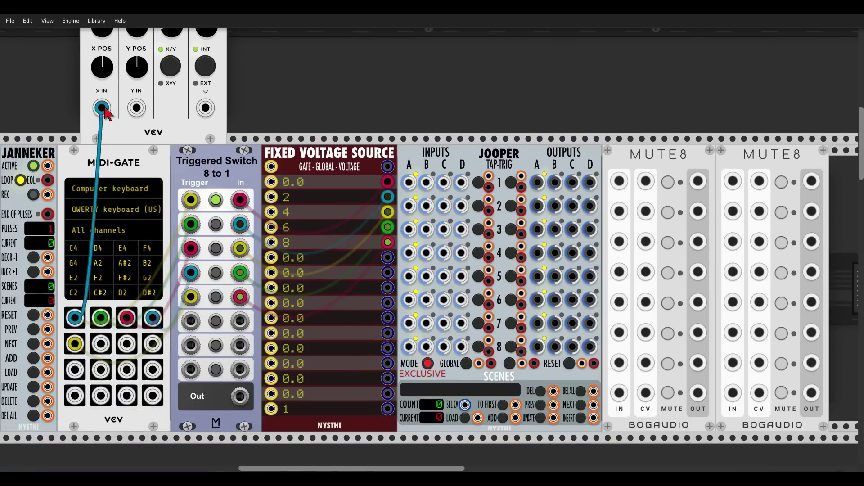
left_click_drag(112, 108, 646, 181)
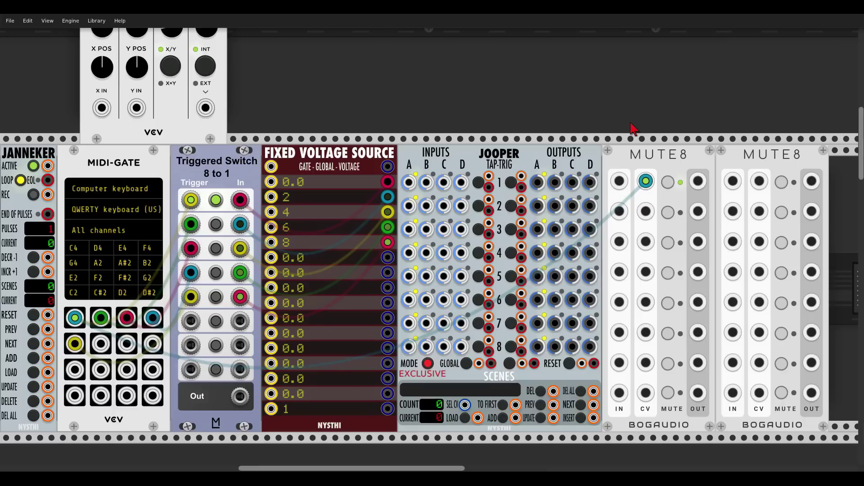
right_click(182, 115)
left_click(193, 193)
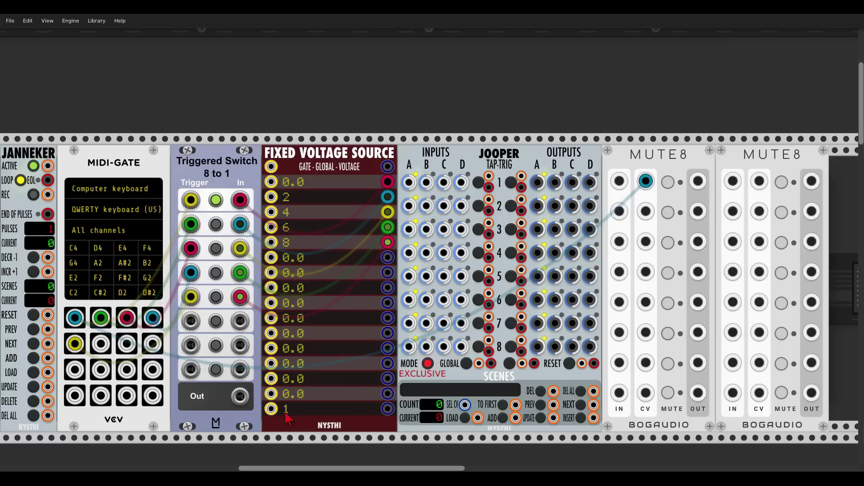
- Feed the Fixed Voltage Source's output set to 1 into the first MUTE8's second CV input, and unplug that cable
left_click_drag(387, 409, 646, 217)
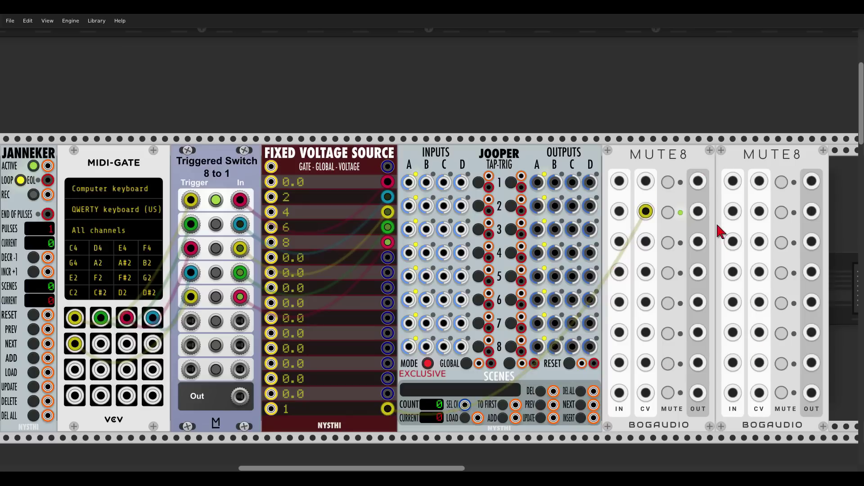
left_click(647, 212)
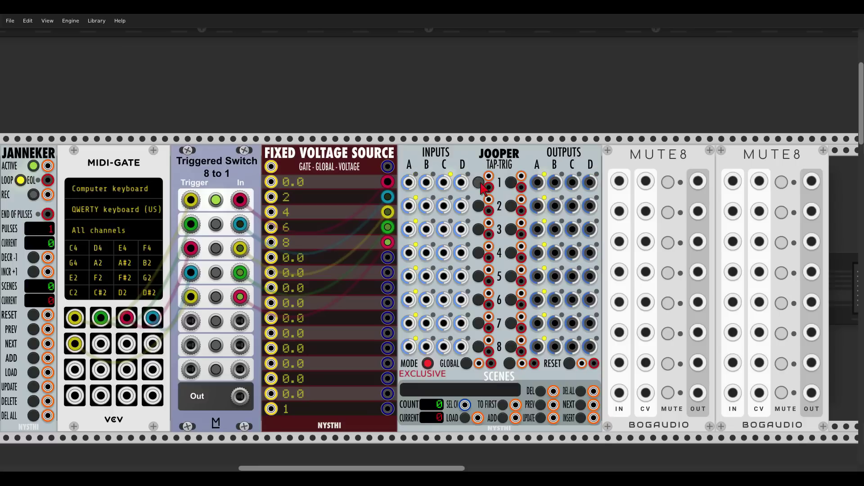
- Set the JOOPER's mode to DUAL EXCL A-B and advance the input selection of its row 1
left_click(428, 364)
left_click(429, 363)
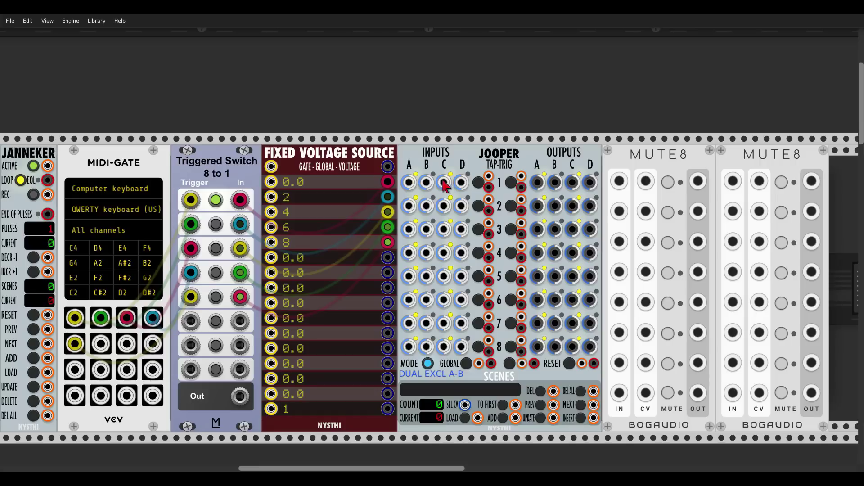
left_click(479, 185)
left_click(480, 185)
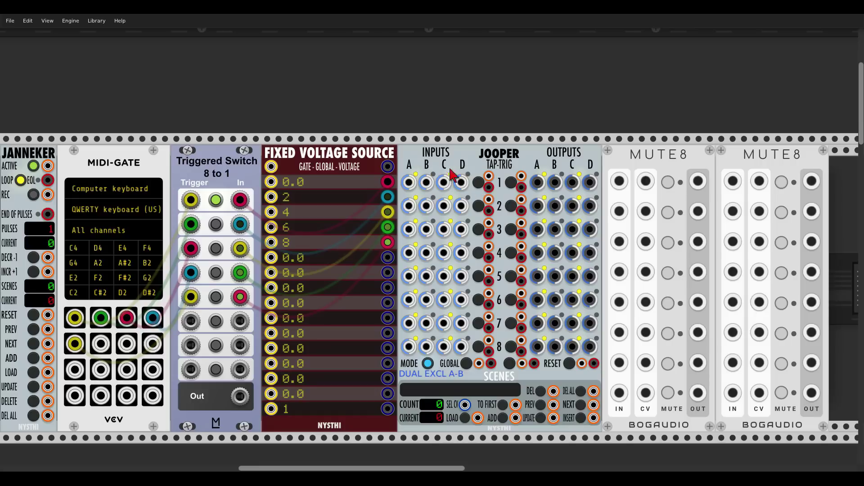
- Advance the input and output selections of the JOOPER's row 1, and advance the inputs of all rows with the GLOBAL trigger
left_click(478, 183)
left_click(477, 183)
left_click(515, 183)
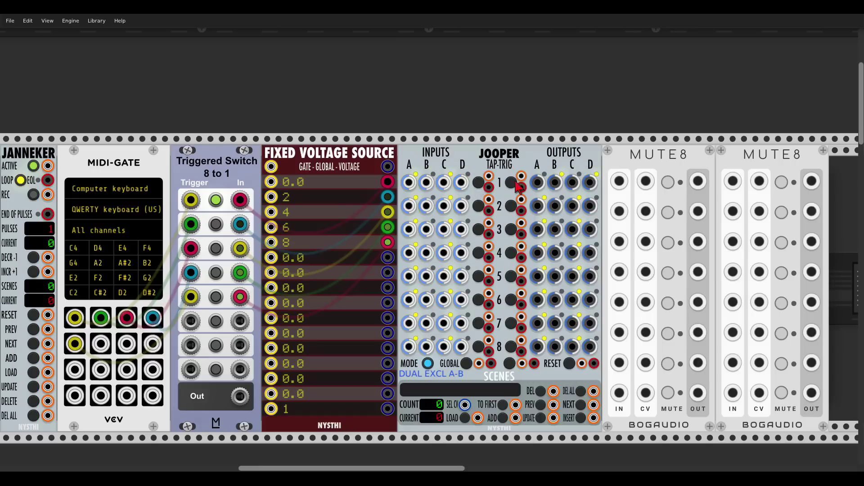
left_click(466, 364)
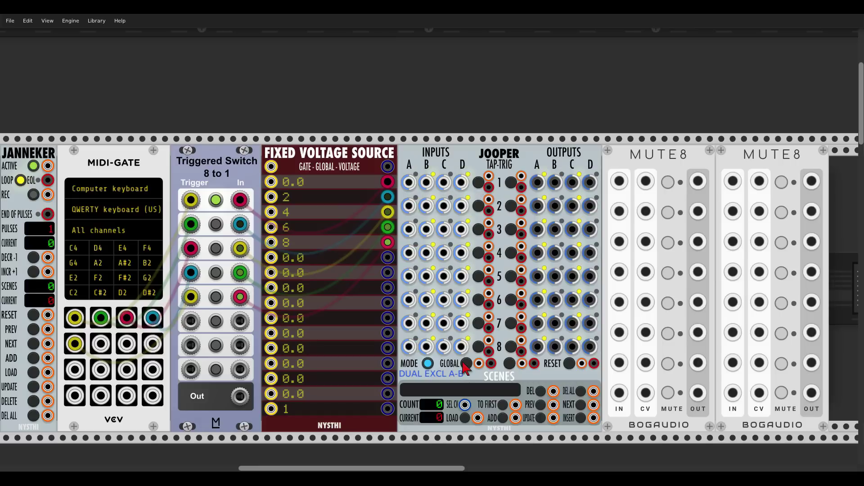
- Set the JOOPER's mode to MULTIPLEXER and step through row 1's input combinations, also advancing its outputs
left_click(428, 364)
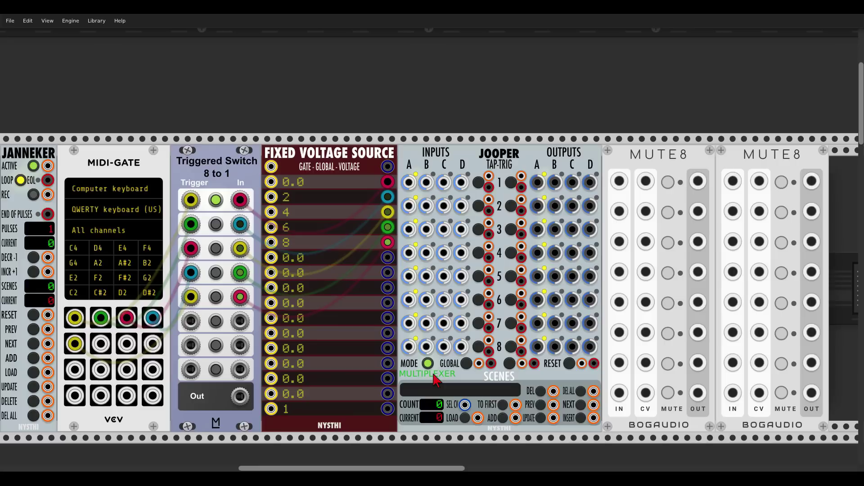
left_click(479, 185)
left_click(478, 183)
left_click(479, 183)
left_click(478, 184)
left_click(479, 184)
left_click(479, 184)
left_click(479, 184)
left_click(479, 183)
left_click(509, 182)
left_click(509, 182)
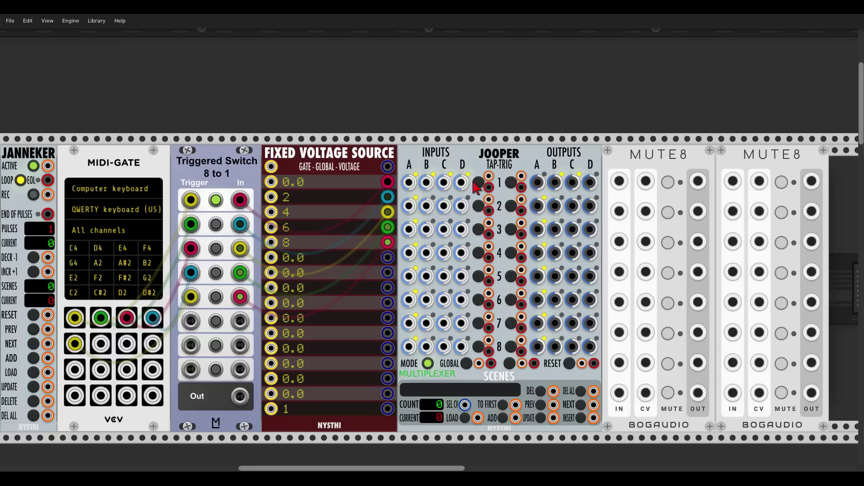
left_click(479, 184)
left_click(482, 185)
- Advance JOOPER row 1's outputs and feed the Fixed Voltage Source's output set to 1 into the A inputs of rows 1 to 3
left_click(512, 183)
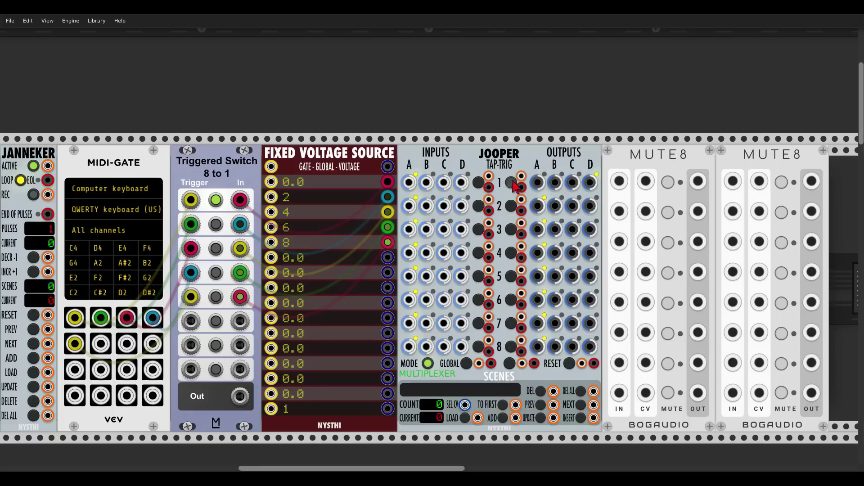
left_click(512, 183)
left_click(512, 189)
left_click(512, 183)
mouse_move(388, 410)
left_mouse_down()
mouse_move(384, 329)
mouse_move(398, 194)
mouse_move(408, 182)
mouse_move(414, 219)
mouse_move(409, 206)
mouse_move(403, 351)
mouse_move(387, 409)
left_mouse_up()
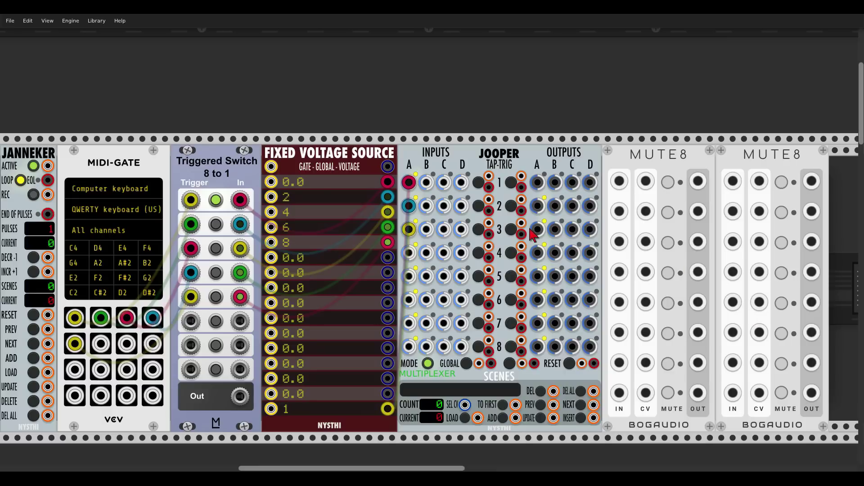
- Move both MUTE8 modules down one rack row so they sit side by side directly above the mixer
scroll(531, 234, "down", 3)
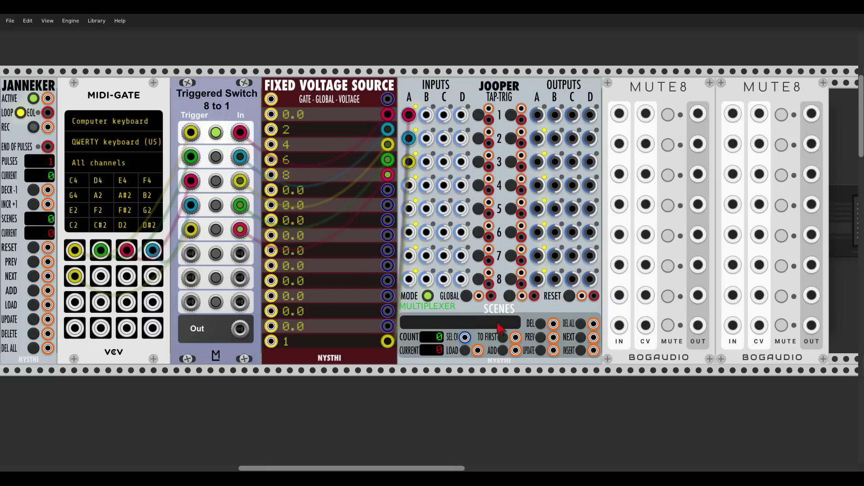
left_click_drag(672, 383, 483, 372)
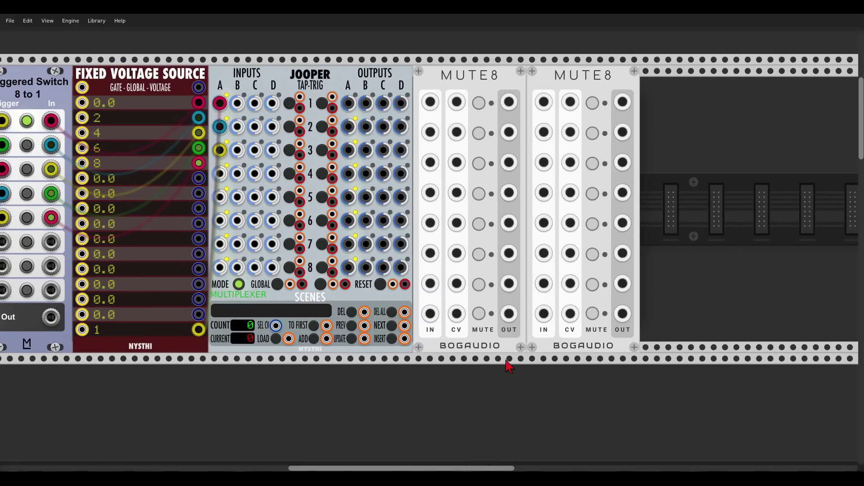
scroll(506, 360, "down", 5)
left_click_drag(476, 191, 466, 349)
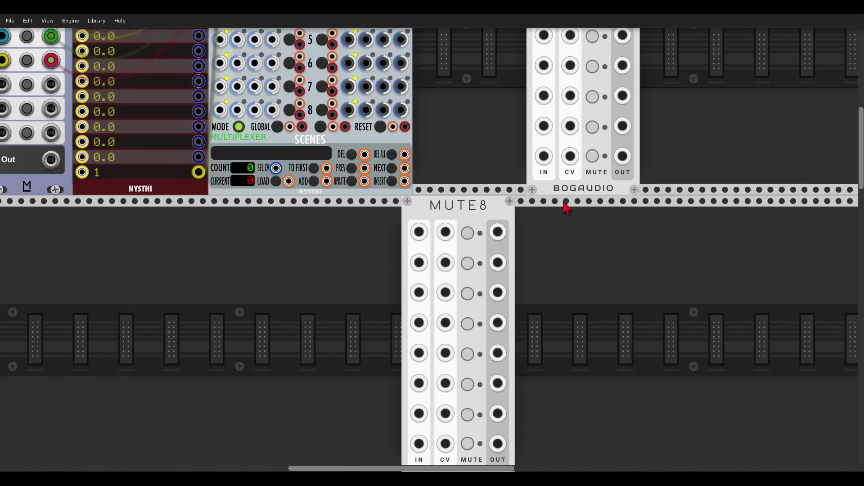
left_click_drag(570, 191, 549, 320)
scroll(550, 320, "down", 5)
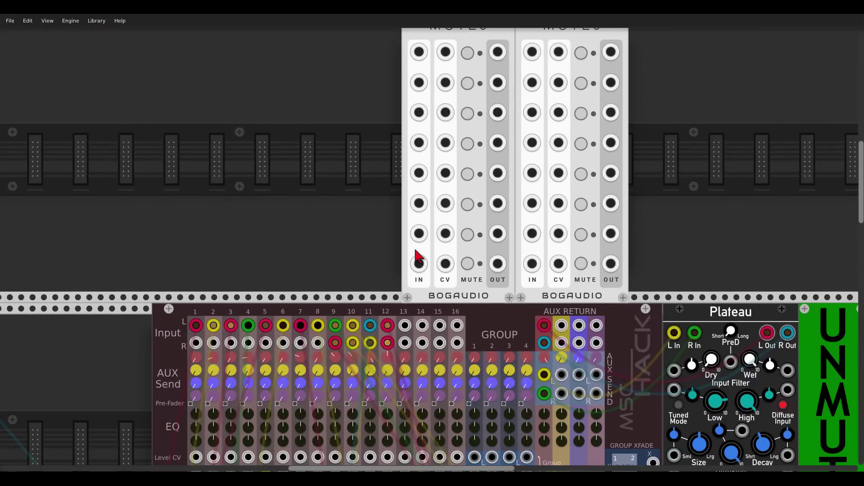
scroll(474, 179, "up", 2)
left_click_drag(552, 76, 371, 92)
scroll(535, 142, "up", 1)
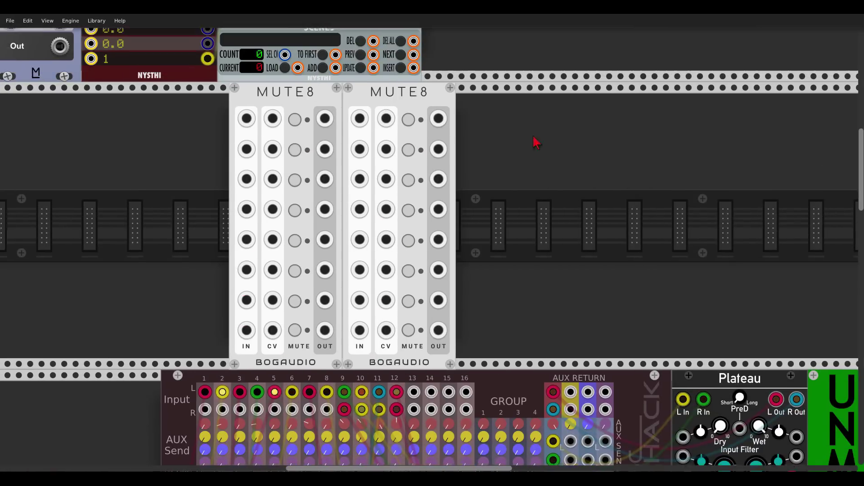
- Route mixer channel 1's left signal through the first MUTE8's first channel and back into the mixer's channel 1 input
scroll(535, 142, "left", 3)
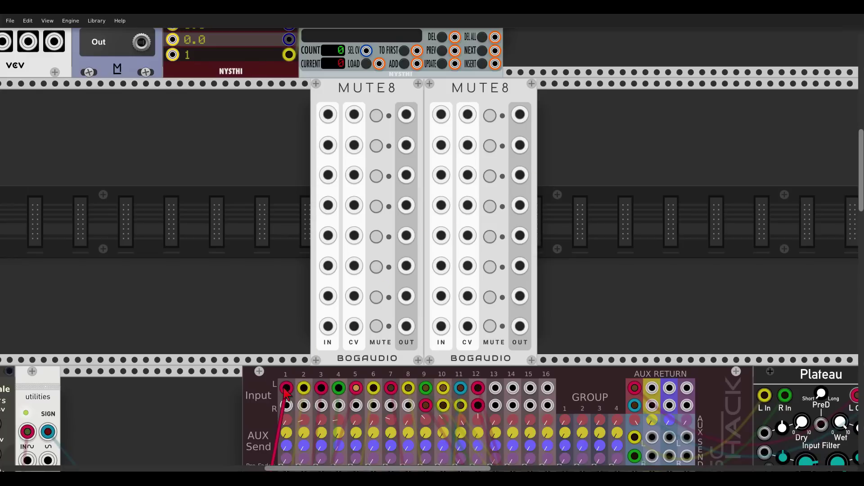
left_click_drag(286, 389, 328, 114)
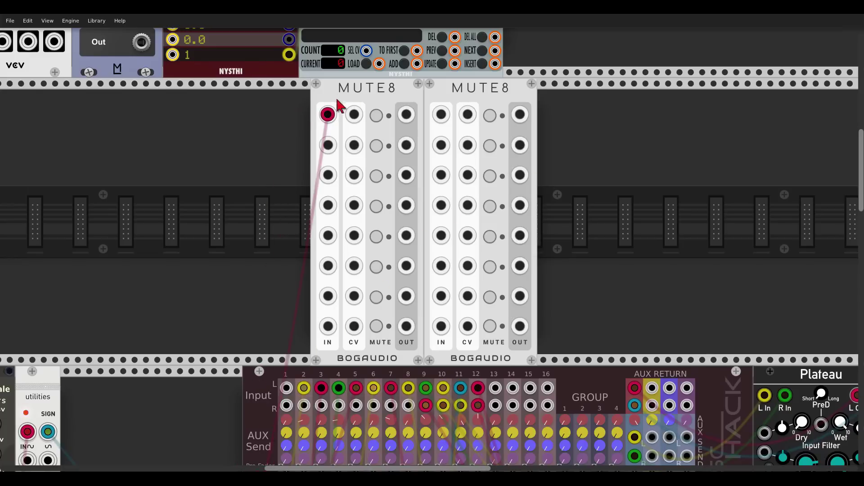
left_click_drag(406, 114, 292, 385)
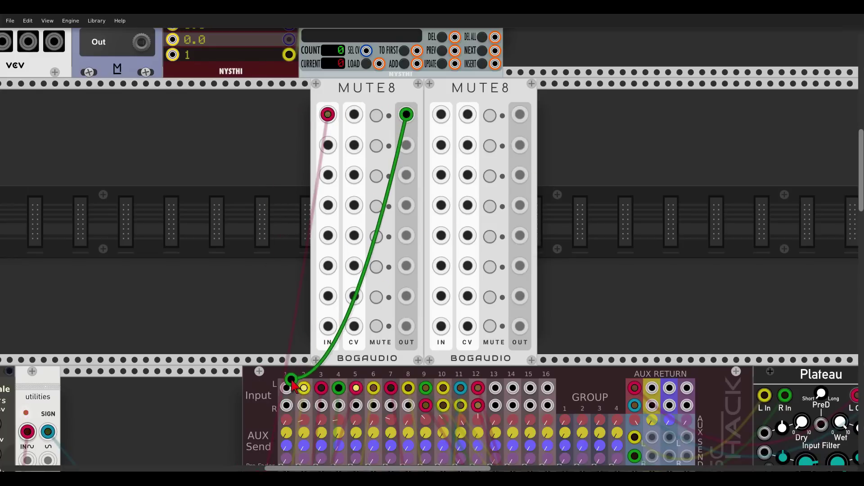
- Solo mixer channel 1 with the audio output unmuted, and switch the first MUTE8's first mute on and off
scroll(652, 299, "down", 5)
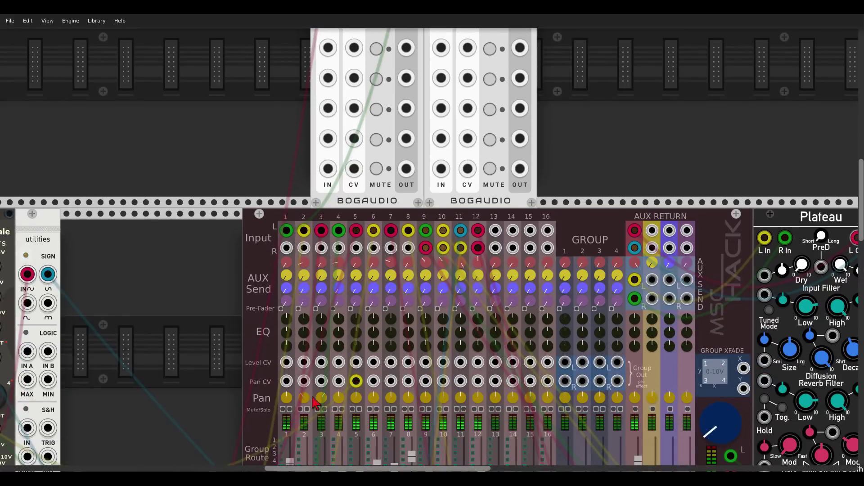
left_click_drag(704, 180, 438, 140)
left_click(621, 249)
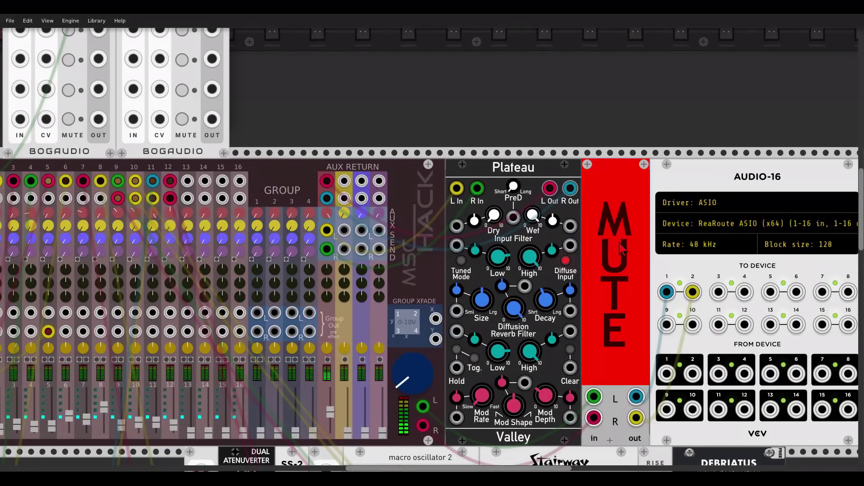
left_click_drag(310, 67, 693, 287)
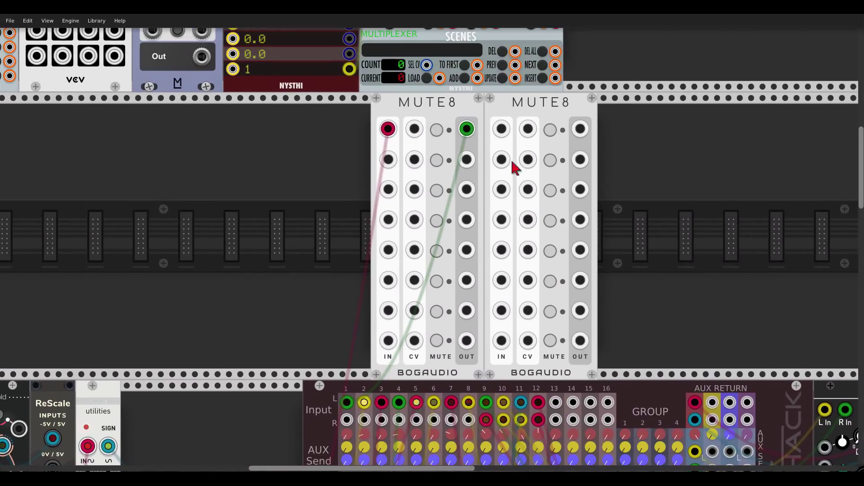
left_click(437, 132)
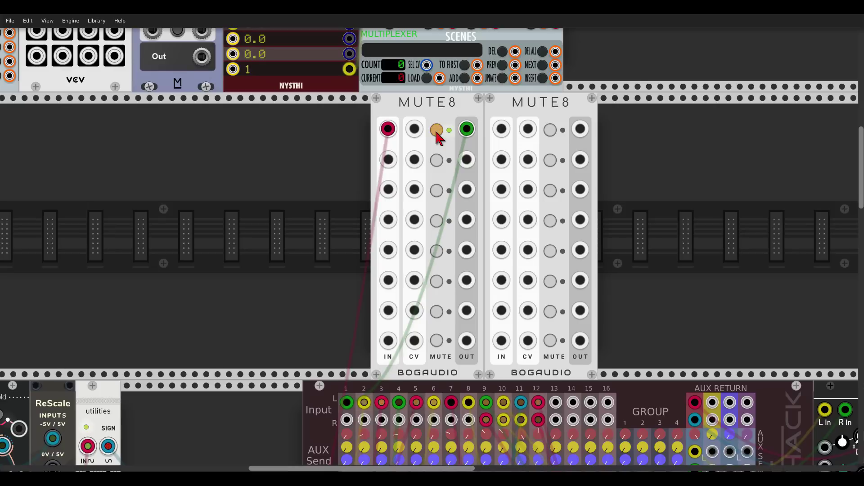
left_click(436, 131)
- Route mixer channel 2's left signal through the first MUTE8's second channel, and solo channel 2 on the mixer
scroll(355, 160, "down", 1)
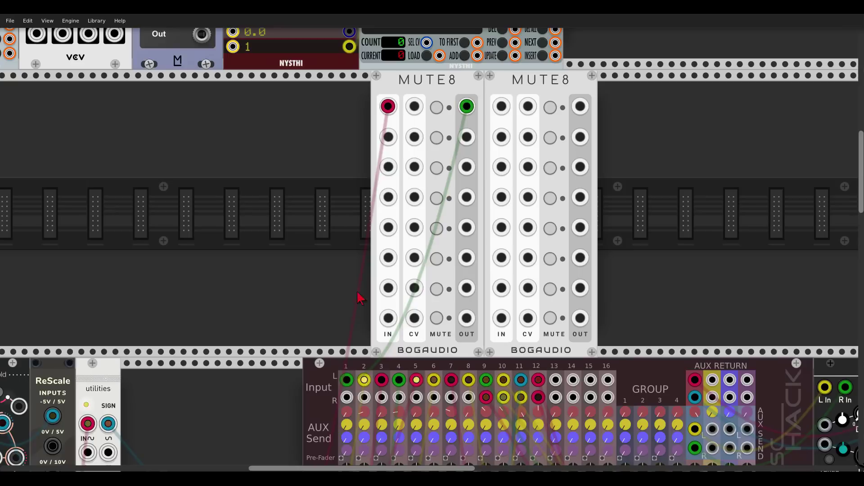
left_click_drag(367, 379, 388, 136)
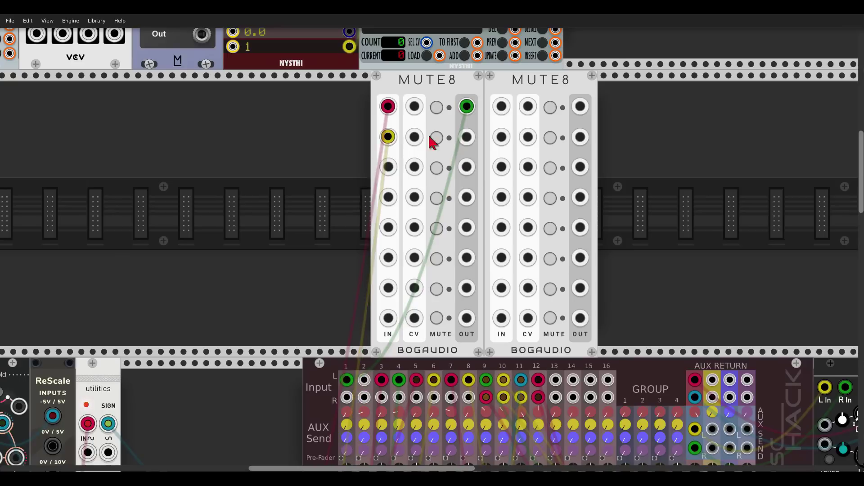
left_click_drag(467, 138, 364, 380)
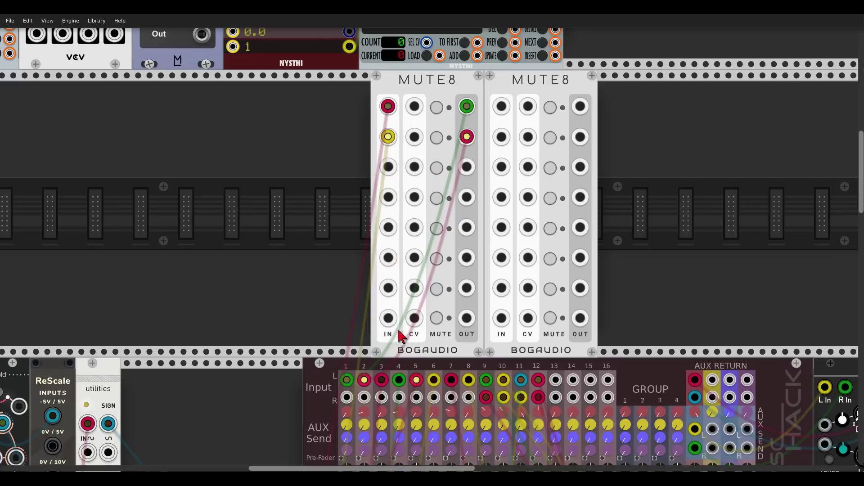
scroll(691, 347, "down", 5)
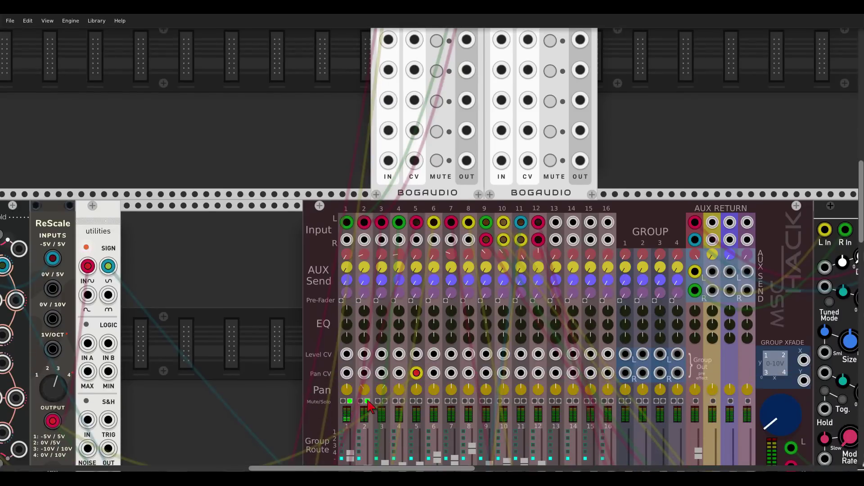
scroll(459, 142, "up", 4)
scroll(459, 142, "up", 1)
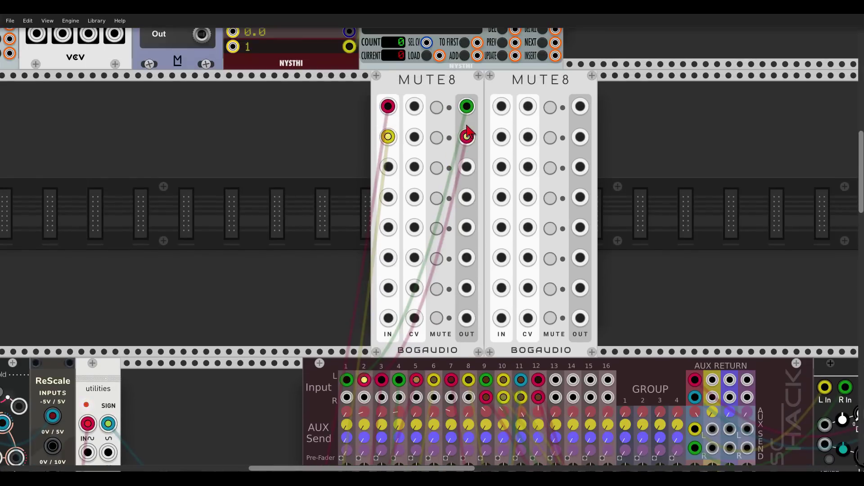
- Test the first MUTE8's first and second mutes by switching them on and off individually and together
left_click(437, 137)
left_click(436, 137)
left_click(438, 107)
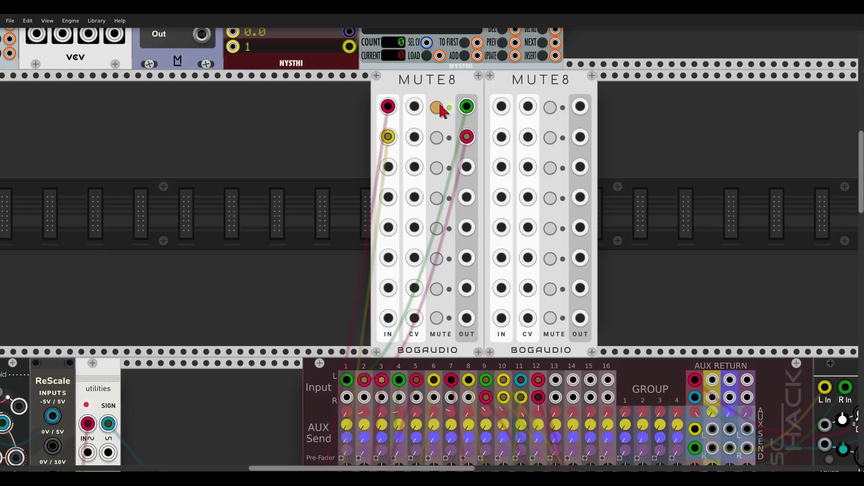
left_click(437, 138)
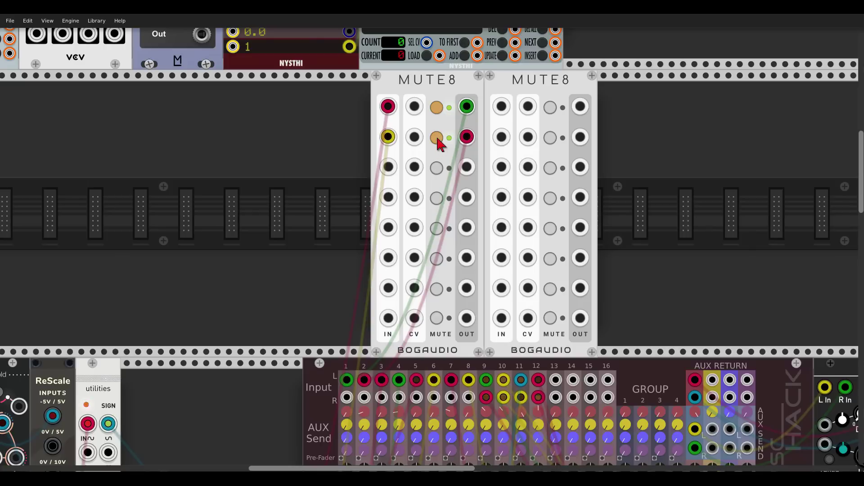
left_click(437, 137)
left_click(436, 107)
- Mute the audio output and turn off the solo of mixer channels 1 and 2
scroll(585, 189, "down", 2)
scroll(586, 189, "right", 4)
scroll(580, 171, "down", 2)
scroll(581, 171, "right", 3)
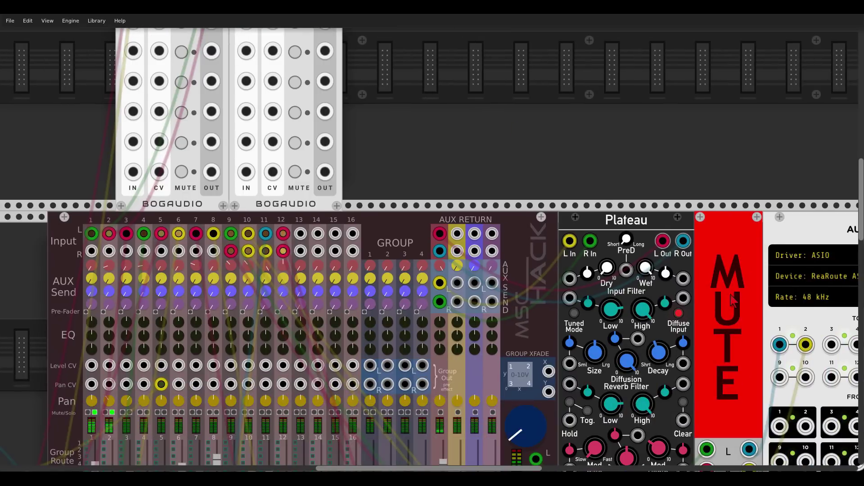
left_click(734, 300)
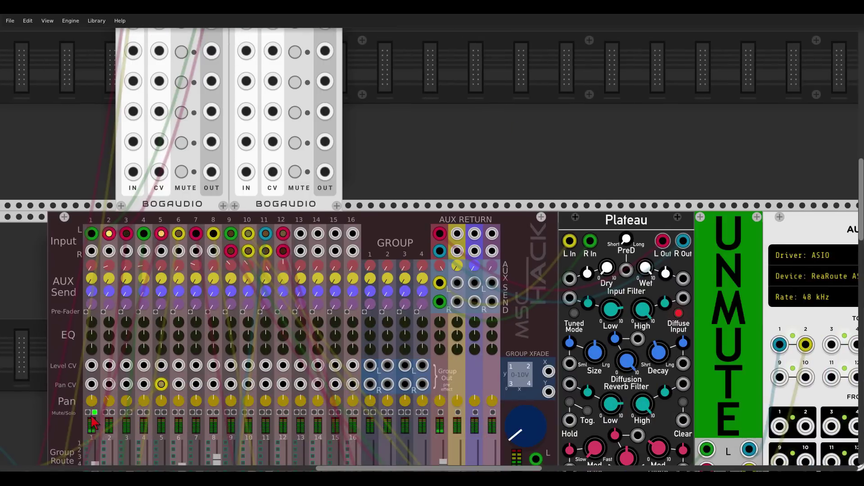
right_click(579, 256)
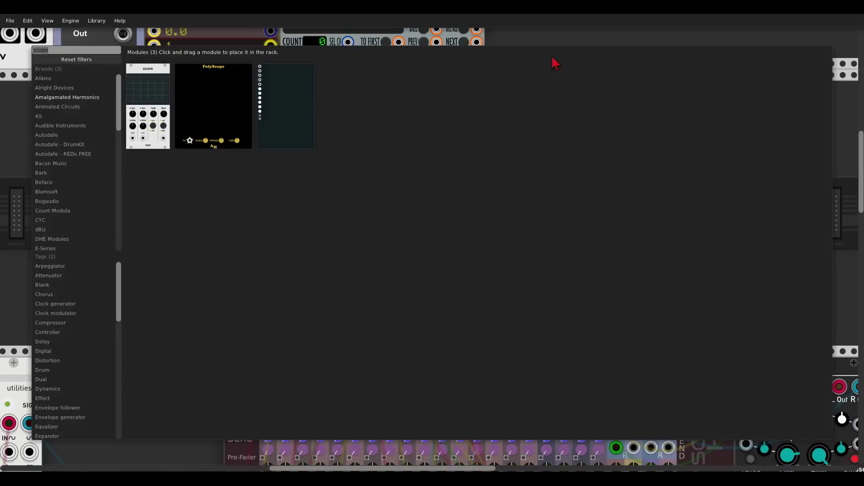
key("Escape")
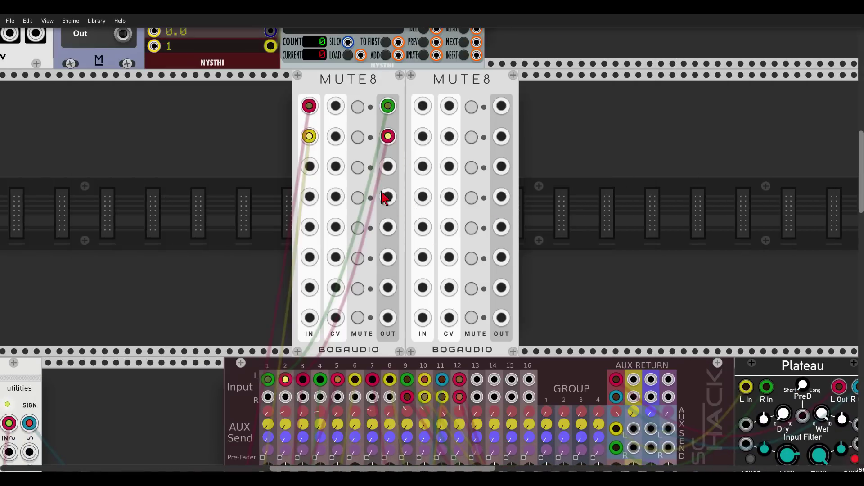
- Route mixer channels 3 to 8 through the first MUTE8's channels 3 to 8 and back into the same mixer inputs
left_click_drag(387, 169, 303, 379)
left_click_drag(320, 380, 309, 197)
left_click_drag(388, 197, 309, 227)
left_click_drag(387, 227, 337, 380)
left_click_drag(355, 380, 310, 257)
left_click_drag(387, 257, 355, 379)
left_click_drag(387, 318, 389, 379)
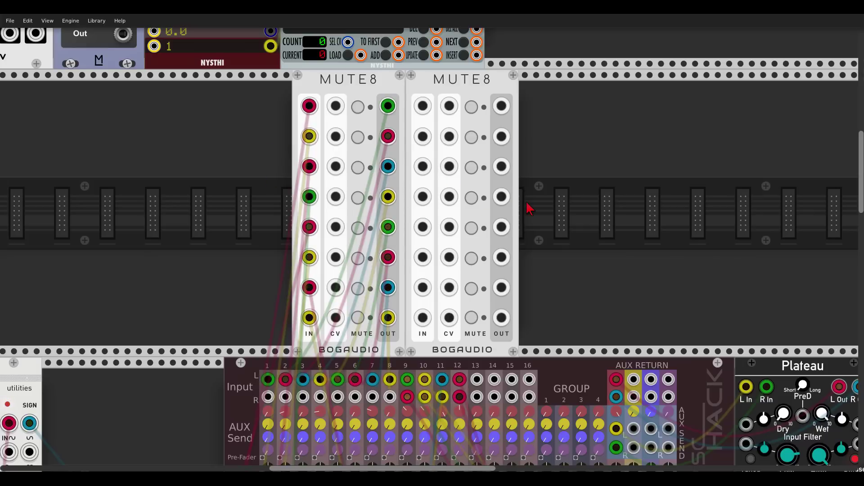
scroll(529, 208, "down", 3)
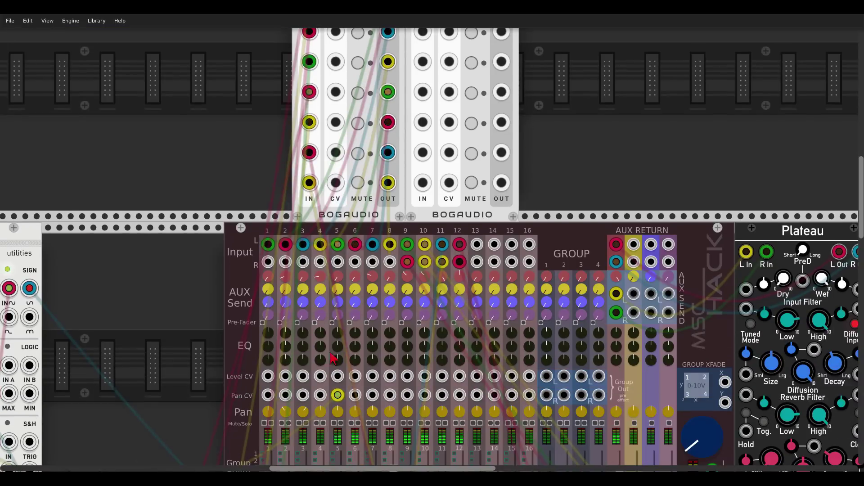
scroll(530, 165, "up", 3)
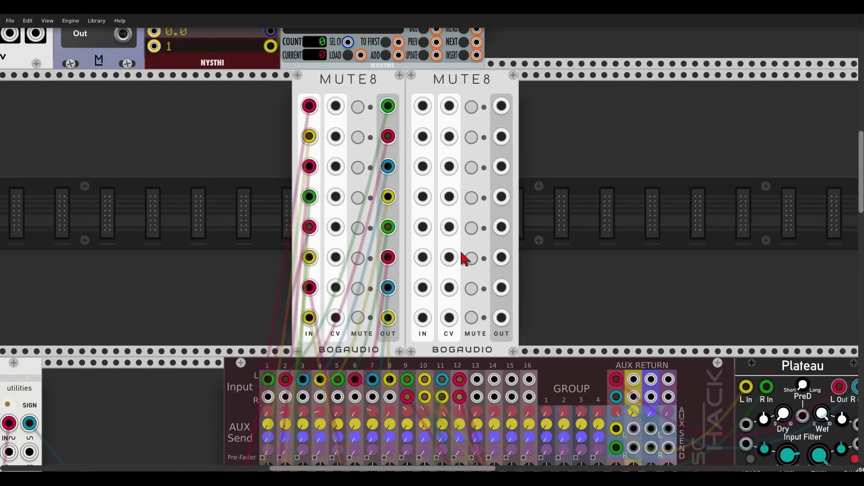
- Route the left and right signals of mixer channels 9 to 12 through the second MUTE8's eight channels and back into the same inputs
left_click_drag(269, 378, 390, 384)
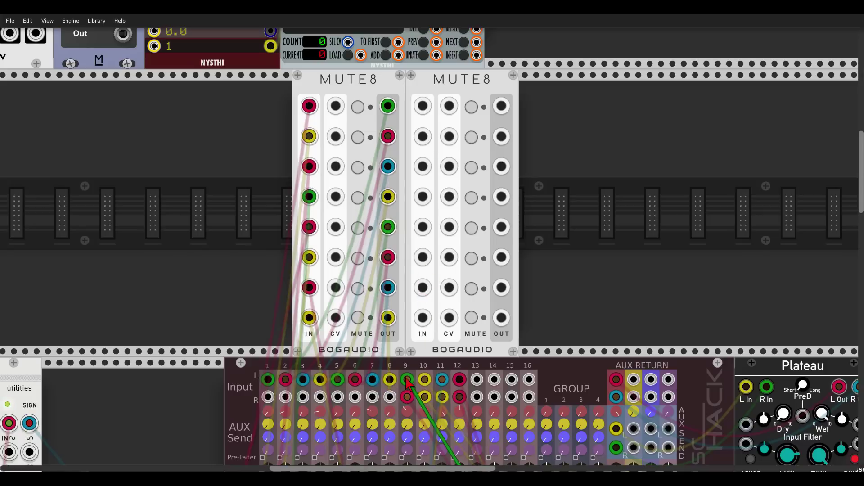
left_click_drag(407, 383, 423, 107)
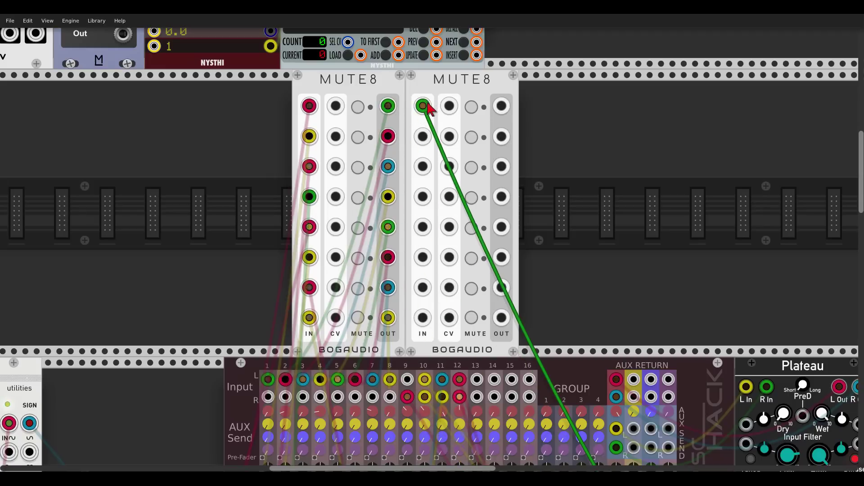
left_click_drag(499, 108, 423, 136)
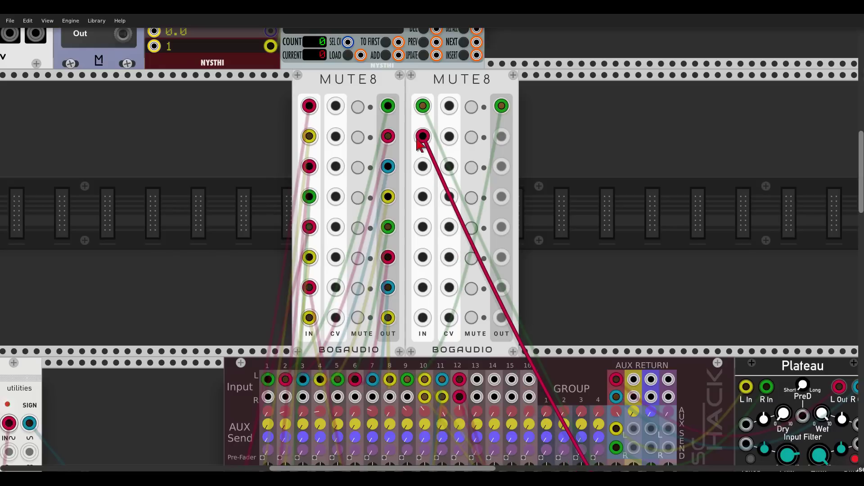
left_click_drag(501, 137, 423, 196)
left_click_drag(442, 379, 423, 226)
left_click_drag(442, 396, 423, 257)
left_click_drag(502, 227, 423, 287)
left_click_drag(501, 257, 443, 397)
left_click_drag(501, 287, 423, 318)
left_click_drag(501, 318, 459, 396)
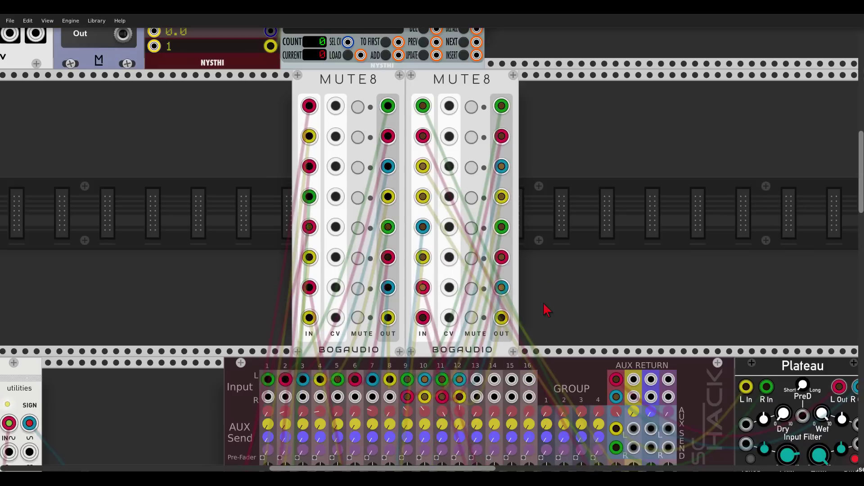
left_click_drag(337, 379, 388, 227)
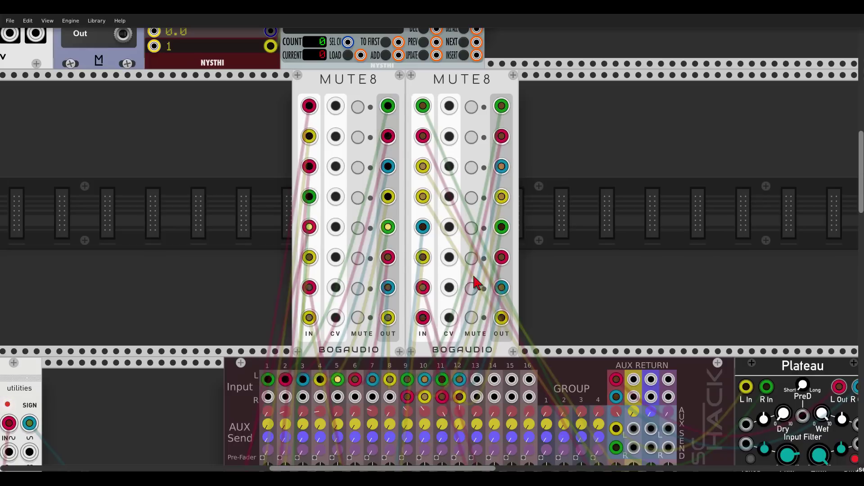
- Move both MUTE8 modules up into the row beside JOOPER, keeping them next to each other
scroll(556, 141, "up", 5)
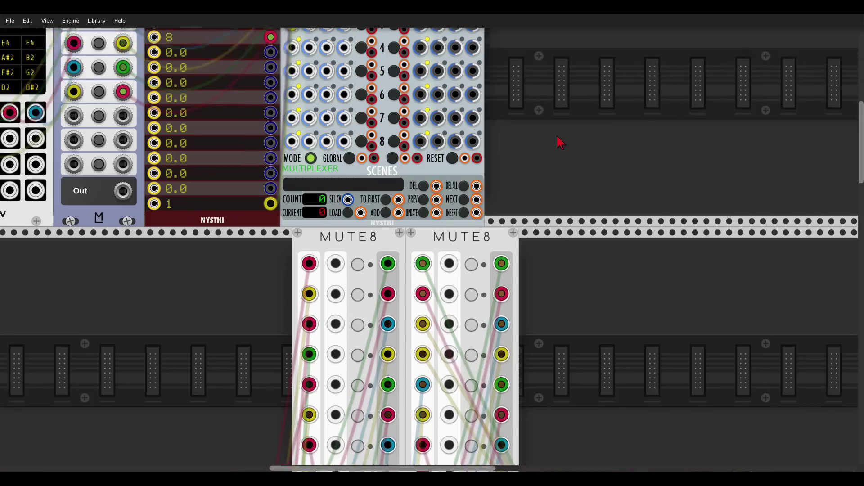
scroll(558, 136, "up", 2)
left_click_drag(322, 405, 509, 135)
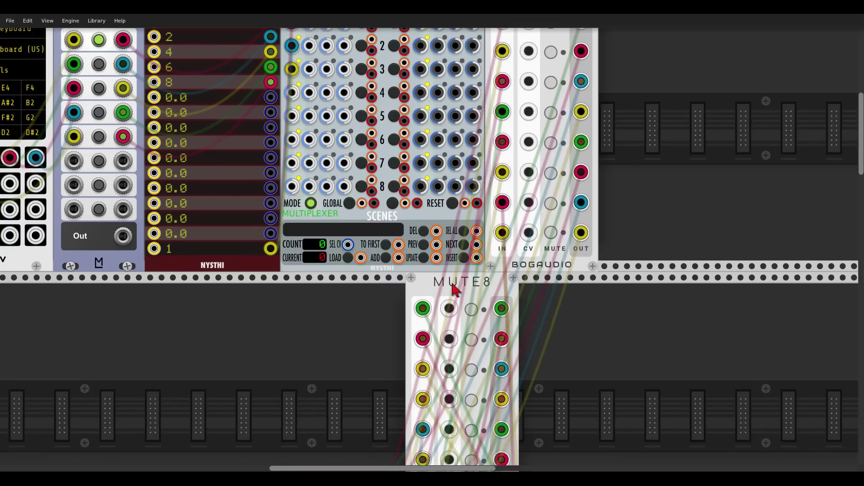
left_click_drag(452, 288, 630, 129)
scroll(501, 275, "up", 2)
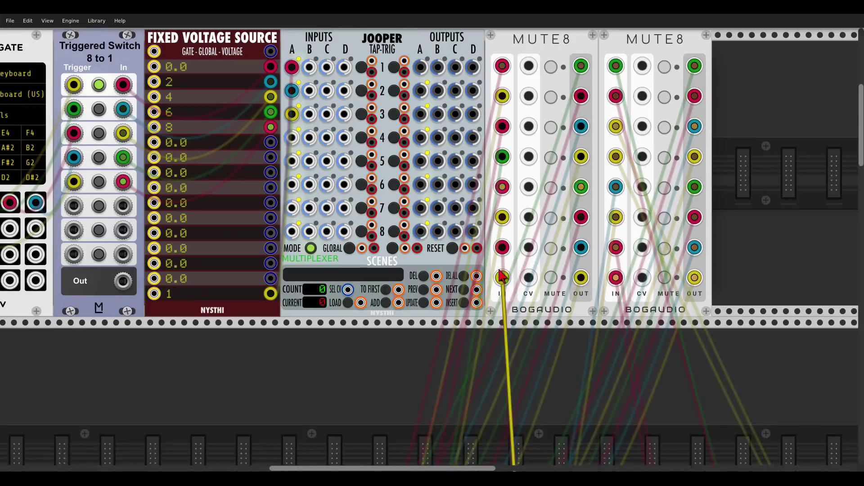
scroll(501, 276, "up", 2)
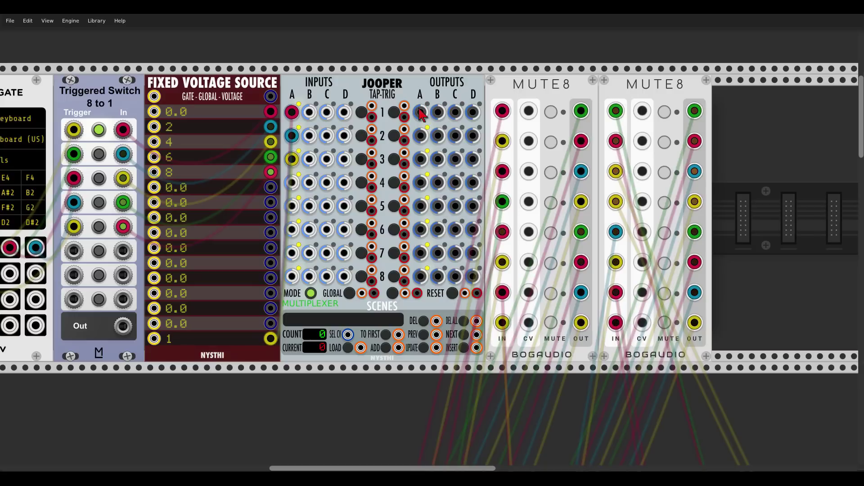
- Patch JOOPER's outputs 1A to 1D and 2A to 2D into the first MUTE8's CV inputs 1 to 8
left_click_drag(421, 113, 530, 113)
left_click_drag(438, 113, 529, 141)
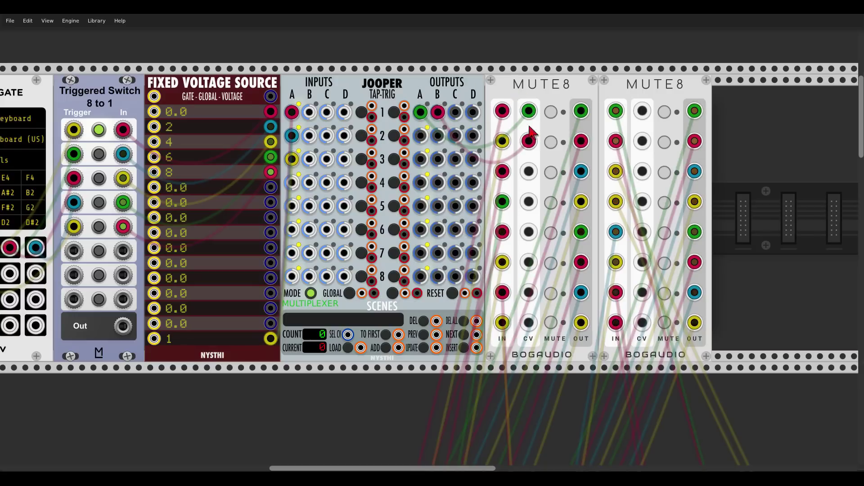
left_click_drag(455, 113, 529, 201)
left_click_drag(420, 136, 529, 263)
left_click_drag(455, 135, 529, 322)
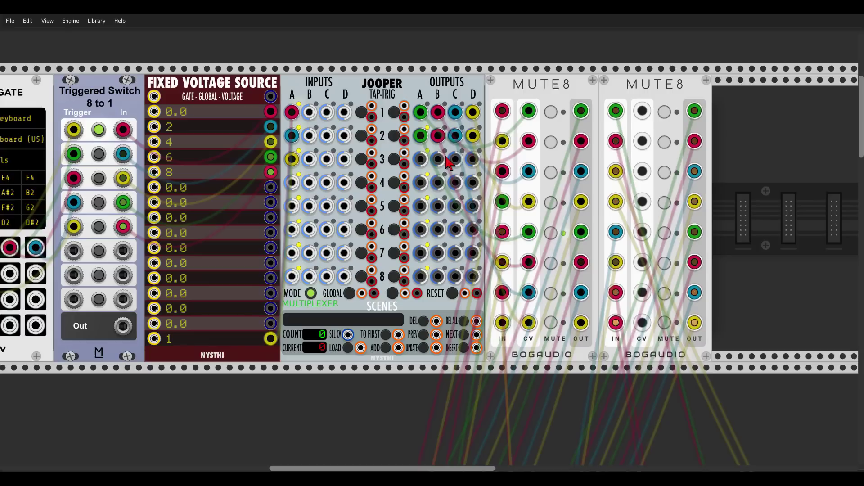
- Patch JOOPER's outputs 3A to 3D into the second MUTE8's eight CV inputs, feeding two neighbouring CV inputs from each output
left_click_drag(695, 117, 695, 144)
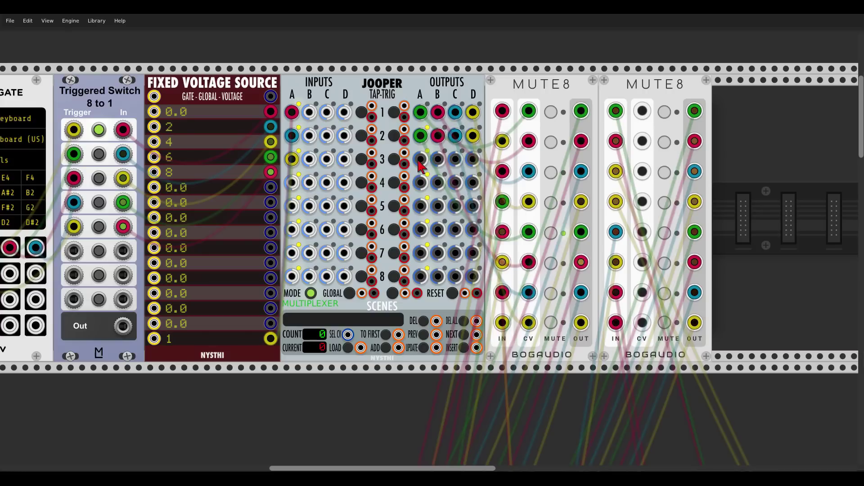
left_click_drag(420, 159, 643, 110)
scroll(642, 140, "up", 1)
left_click_drag(642, 163, 422, 189)
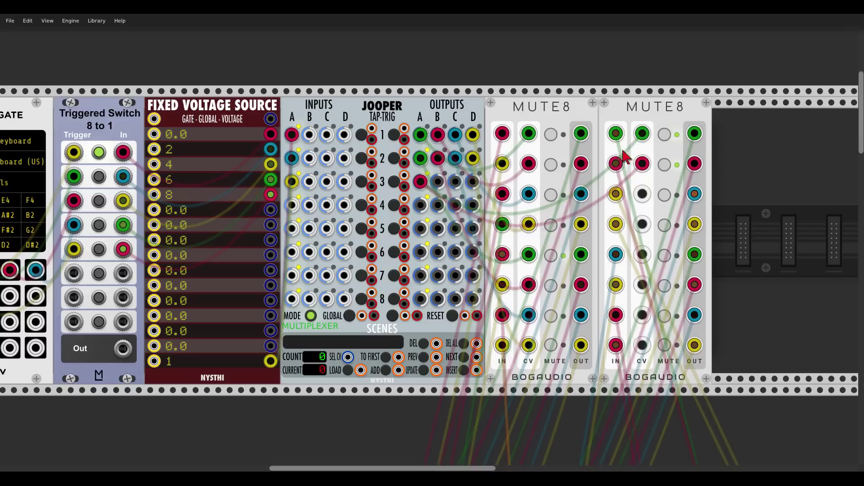
left_click_drag(441, 185, 643, 255)
left_click_drag(644, 285, 472, 181)
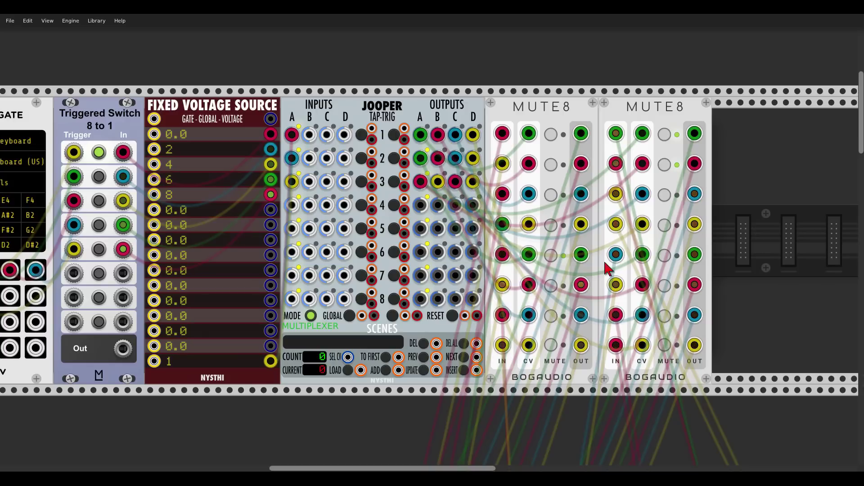
- Unmute the audio output to listen to the patch with JOOPER controlling the mutes
scroll(630, 245, "down", 3)
left_click_drag(678, 385, 452, 198)
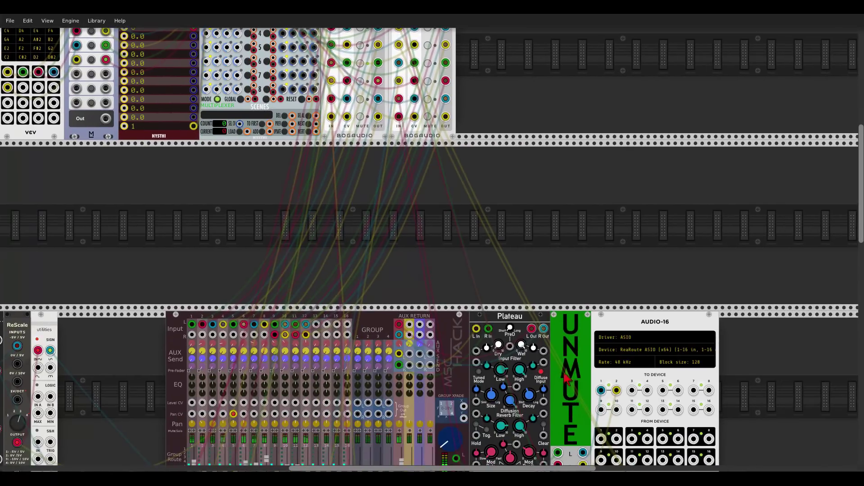
left_click(568, 359)
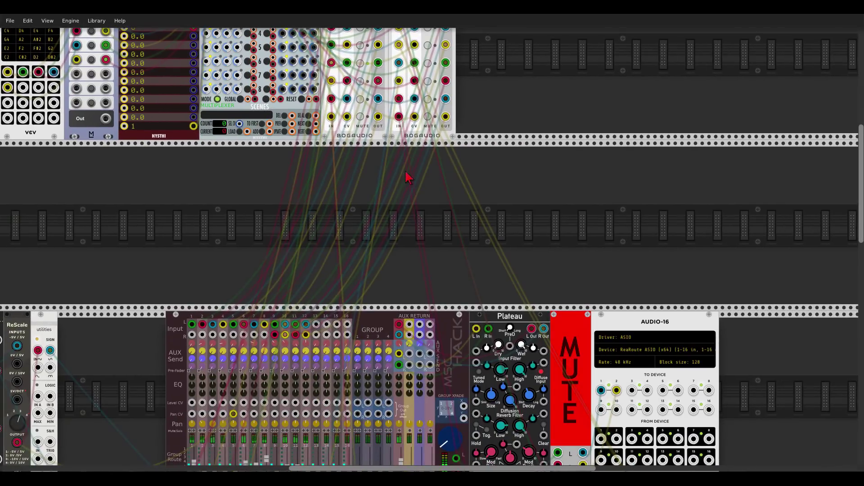
left_click_drag(408, 177, 517, 286)
scroll(411, 274, "up", 3)
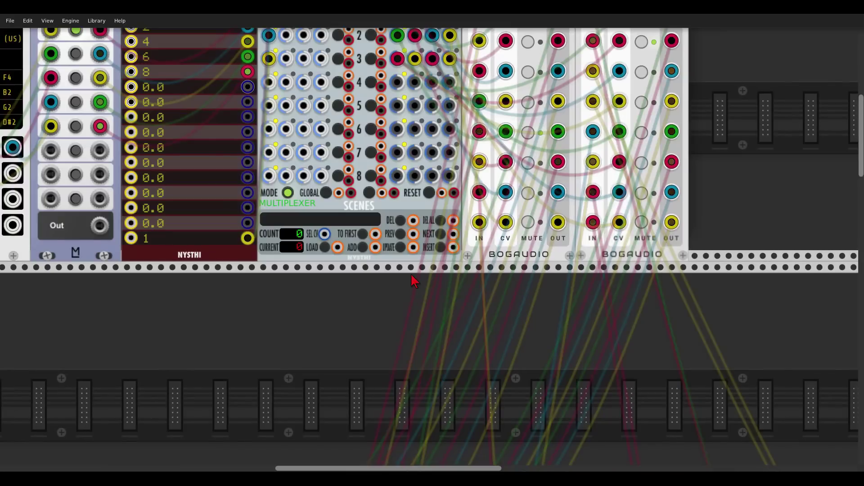
scroll(427, 252, "up", 2)
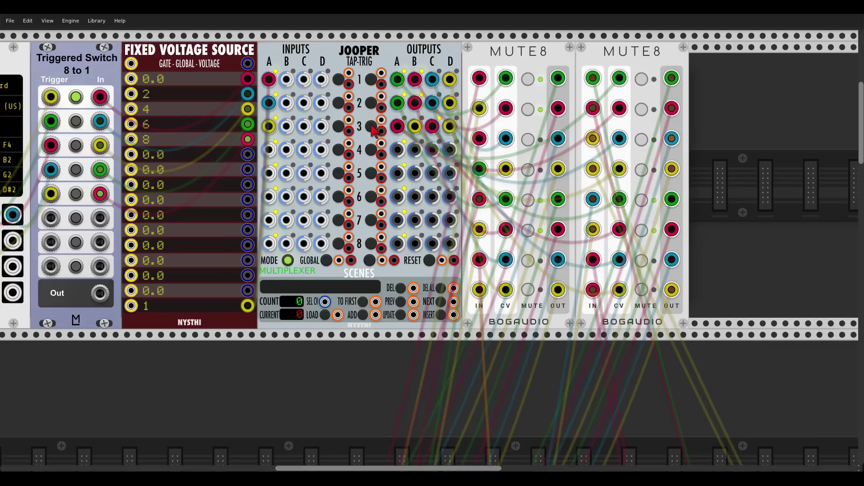
- Trigger JOOPER's third output row and add the resulting mute state as a scene named Hat&Rim&Bass
left_click(372, 127)
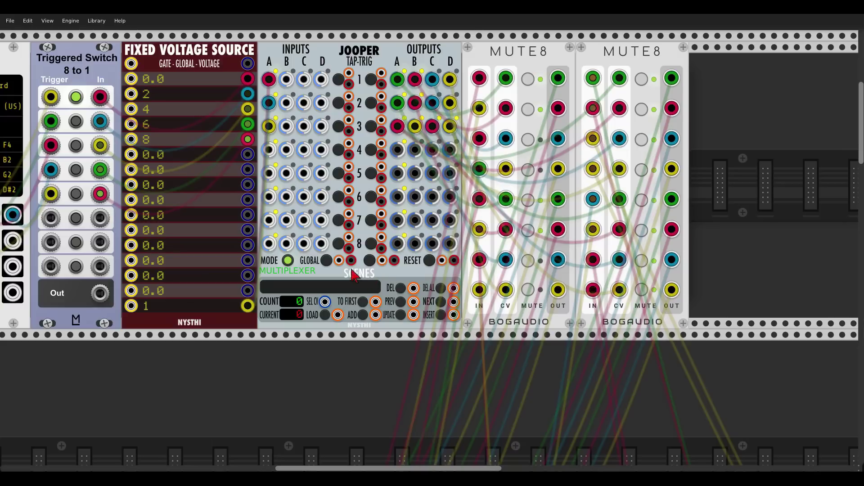
left_click(320, 290)
type("Hat")
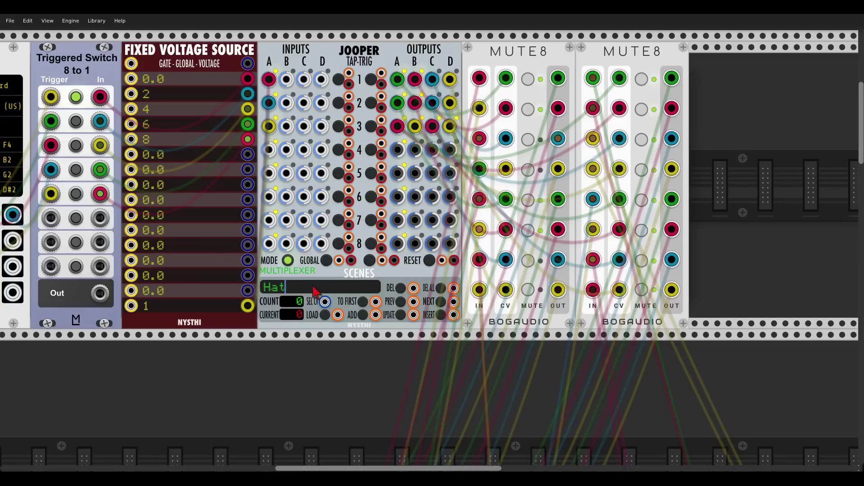
type("&Rim")
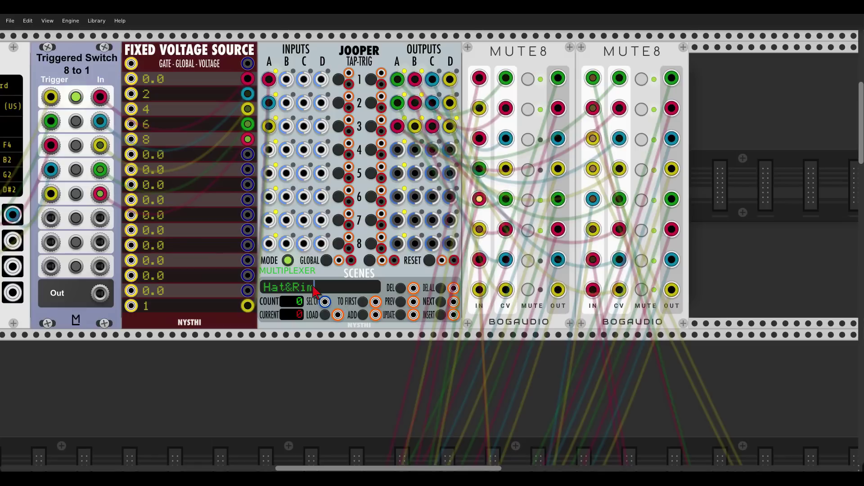
type("&Bass")
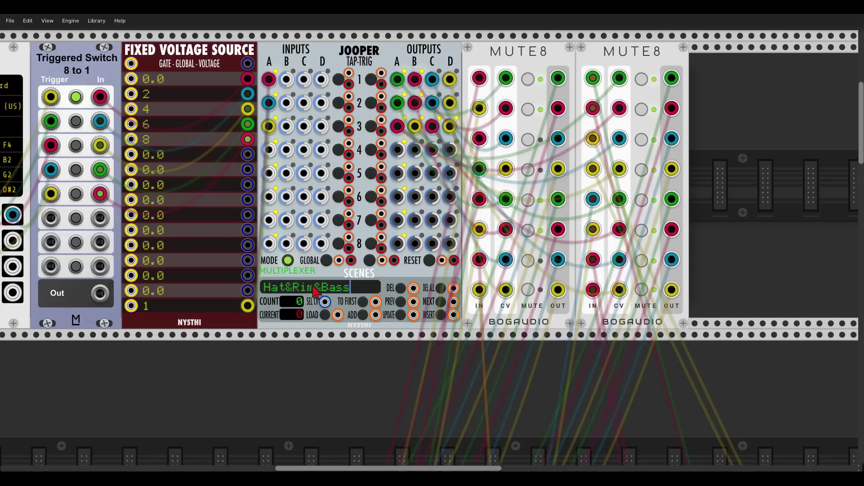
left_click(363, 316)
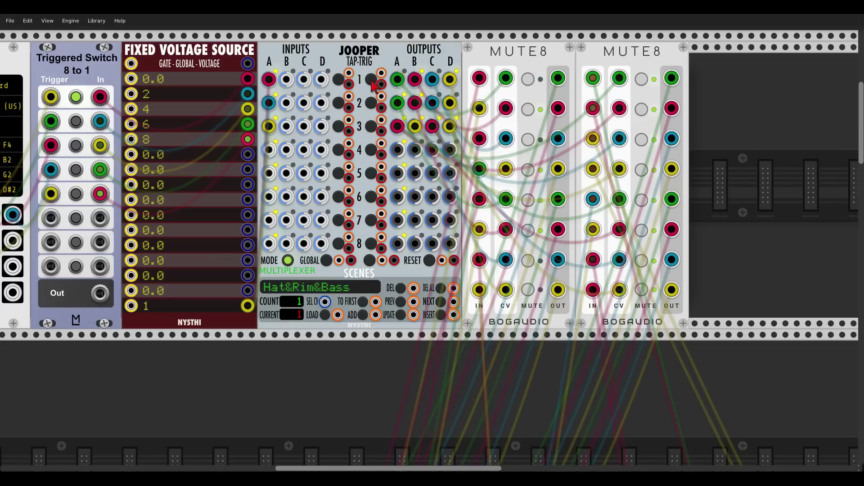
- Trigger JOOPER's first output row once and its second row repeatedly to select a different combination of muted channels
left_click(371, 80)
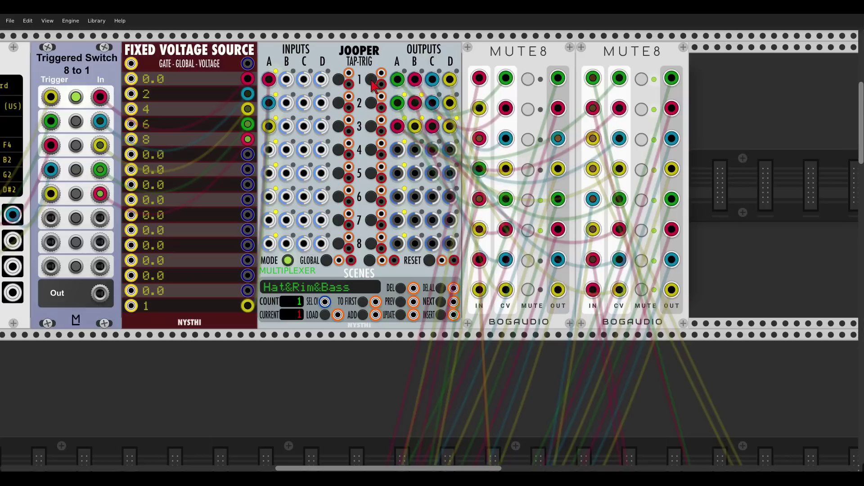
left_click(372, 104)
left_click(372, 104)
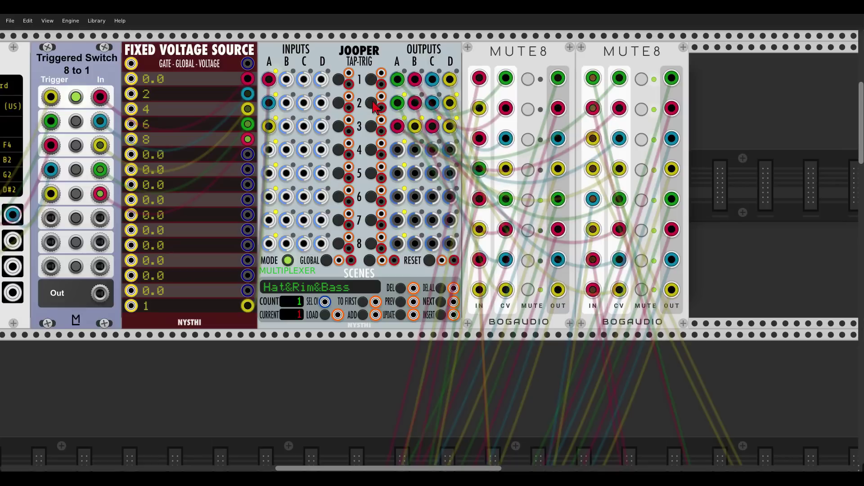
left_click(372, 104)
left_click(372, 104)
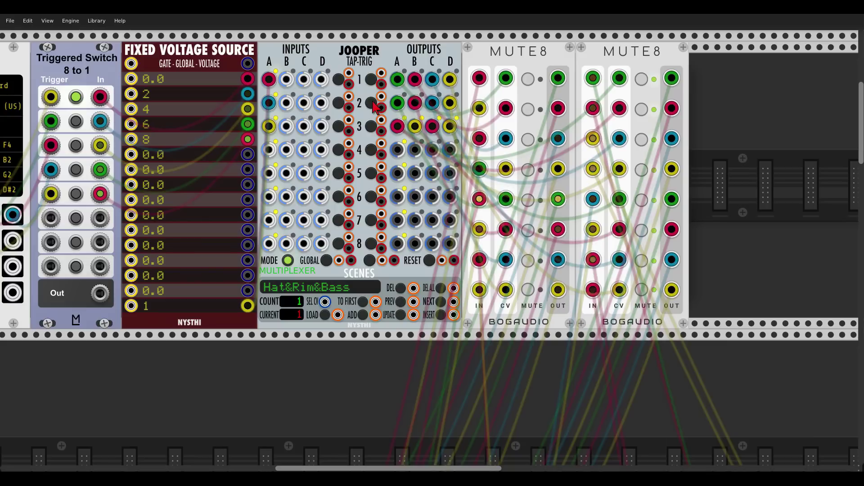
- Replace JOOPER's scene name with Kick and add the current mute state as a second scene
left_click(353, 289)
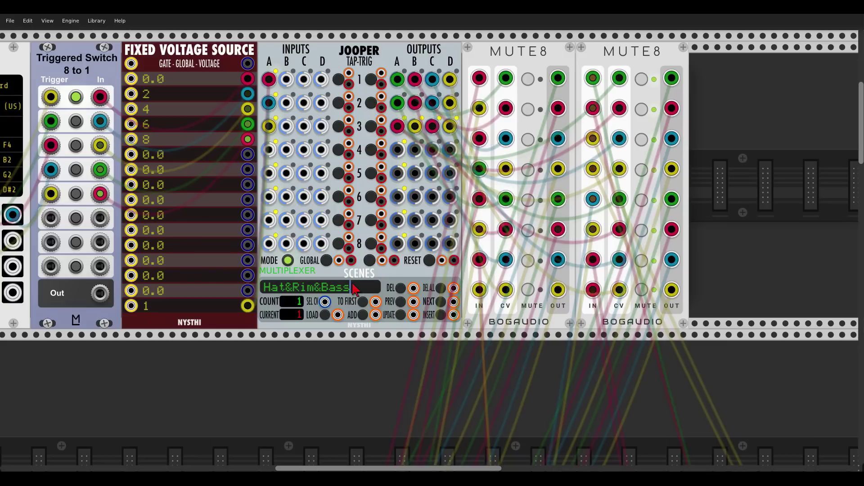
key("BackSpace")
key("BackSpace")
key("BackSpace")
key("BackSpace")
key("BackSpace")
key("BackSpace")
key("BackSpace")
key("BackSpace")
key("BackSpace")
key("BackSpace")
key("BackSpace")
key("BackSpace")
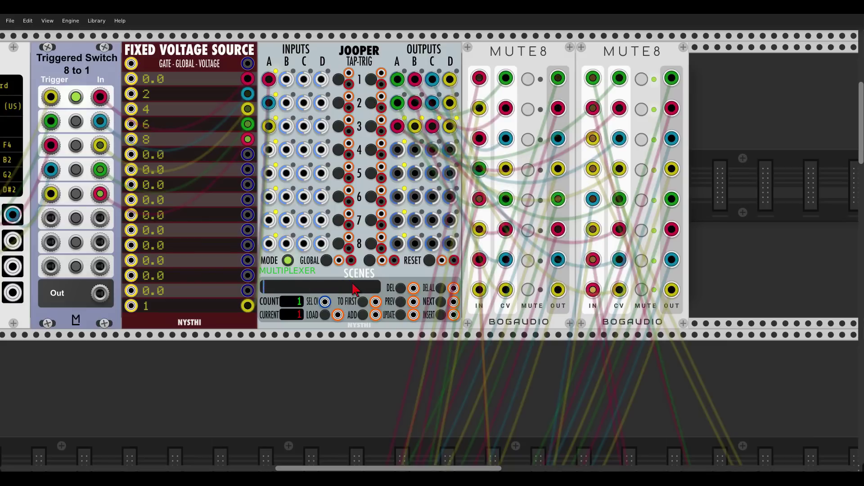
type("Kick")
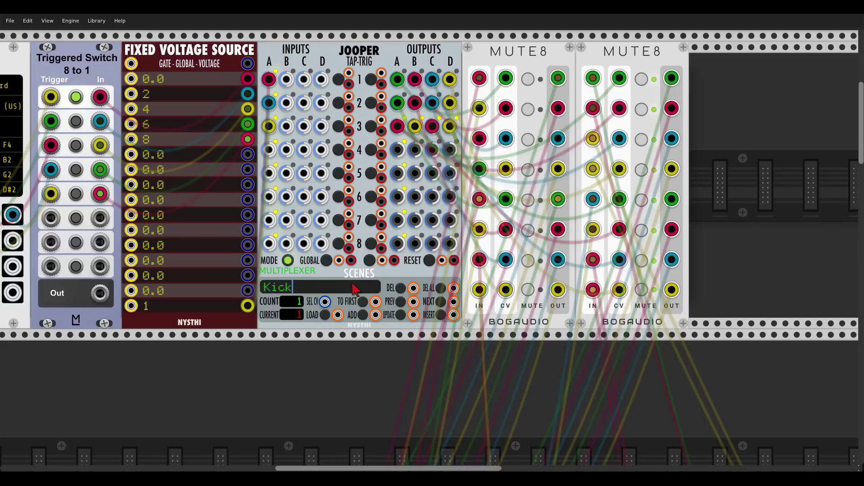
left_click(363, 315)
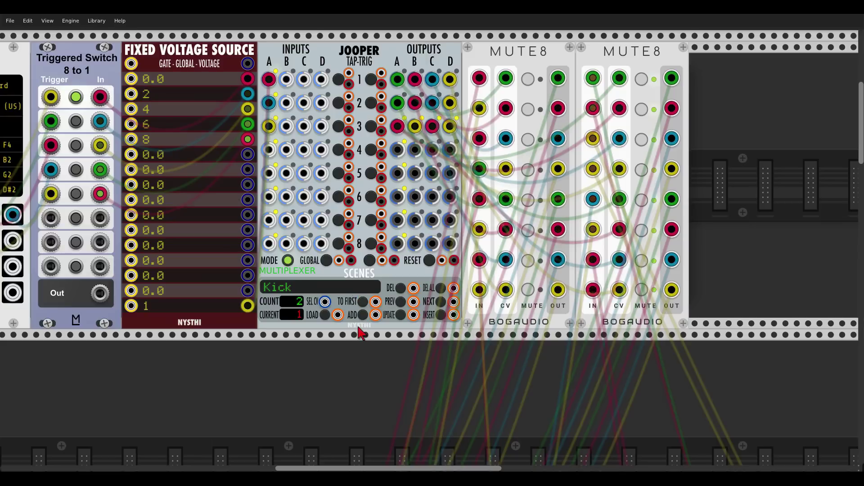
- Test JOOPER's saved scenes by recalling Hat&Rim&Bass and returning to Kick
left_click(400, 302)
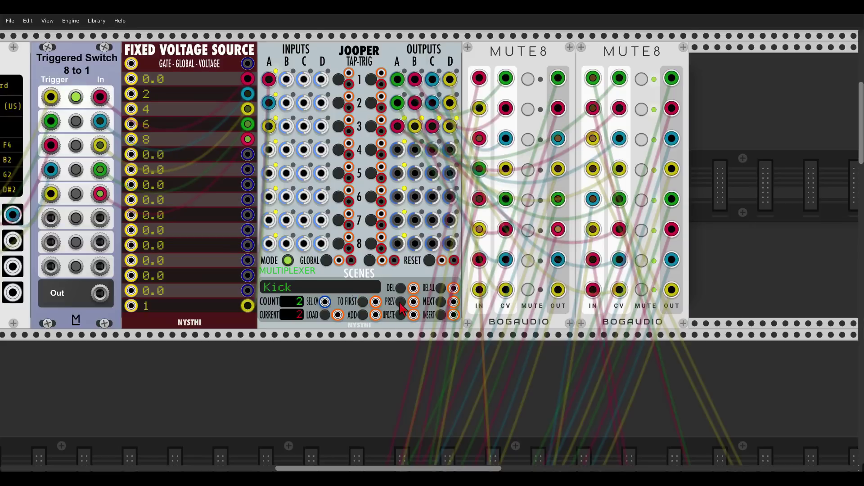
left_click(400, 303)
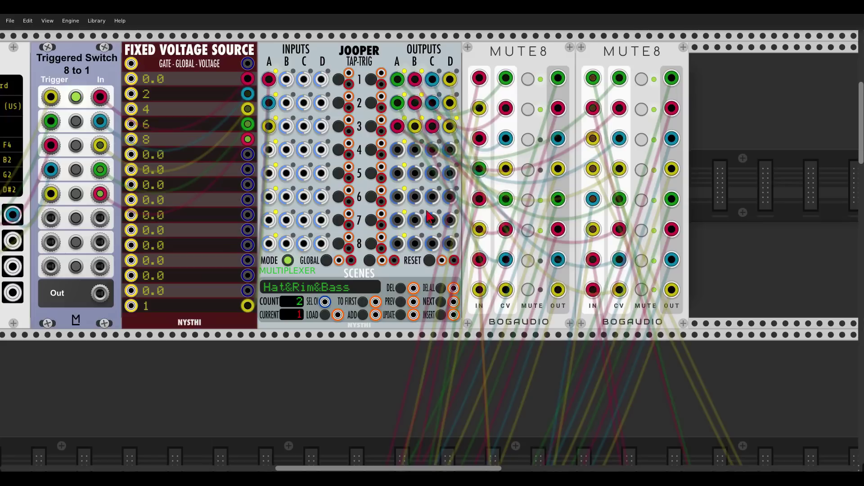
left_click(440, 302)
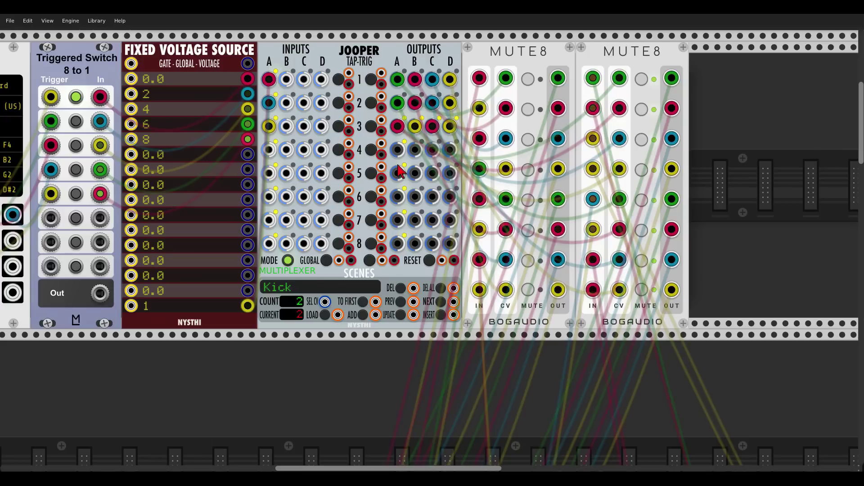
- Trigger JOOPER's third output row repeatedly to try other mute combinations on the second MUTE8
left_click(371, 127)
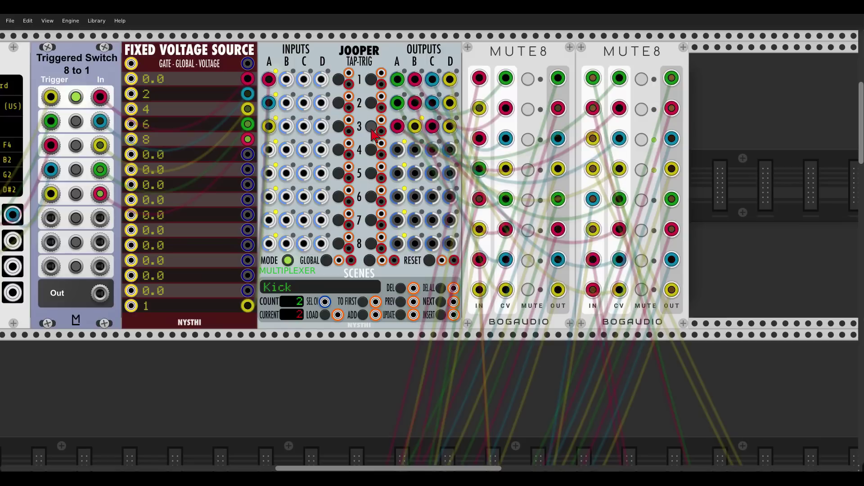
left_click(371, 128)
left_click(372, 127)
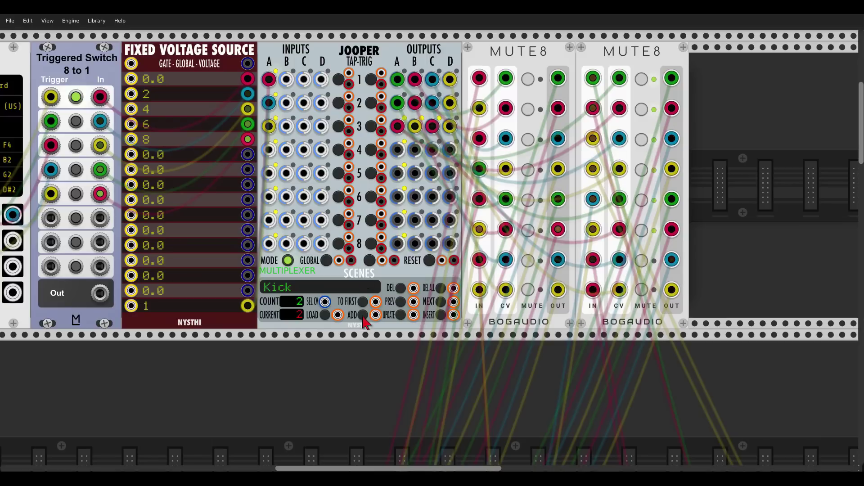
- Replace JOOPER's scene name with Seq1 and add the current mute state as a third scene
left_click(330, 293)
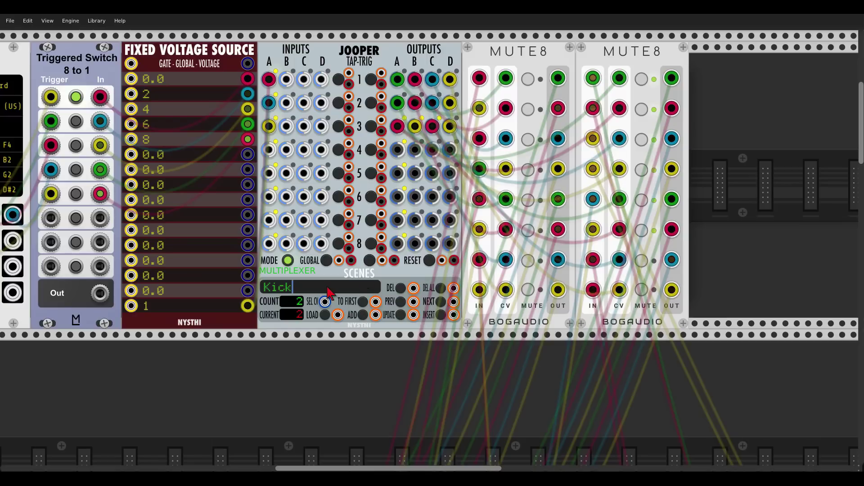
key("BackSpace")
key("BackSpace")
key("BackSpace")
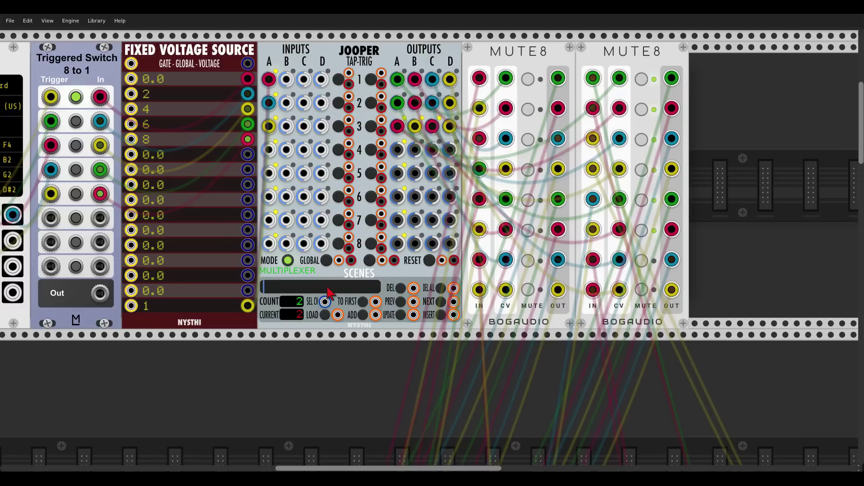
type("Seq")
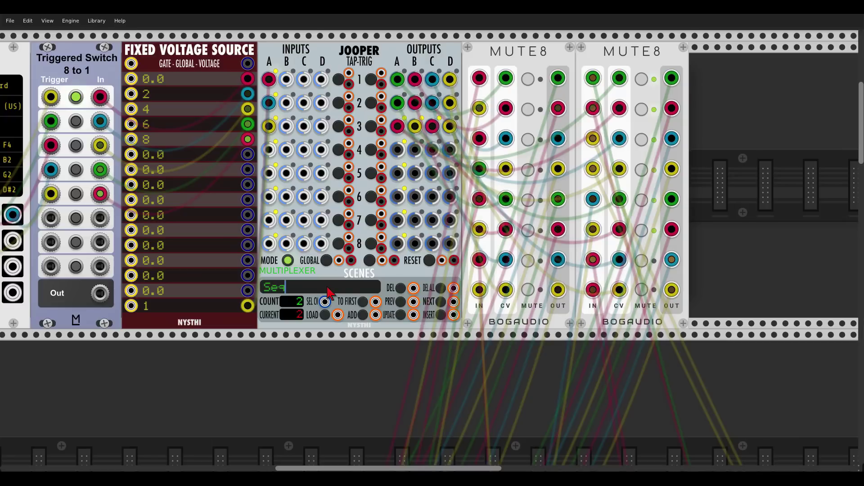
type("1")
left_click(363, 316)
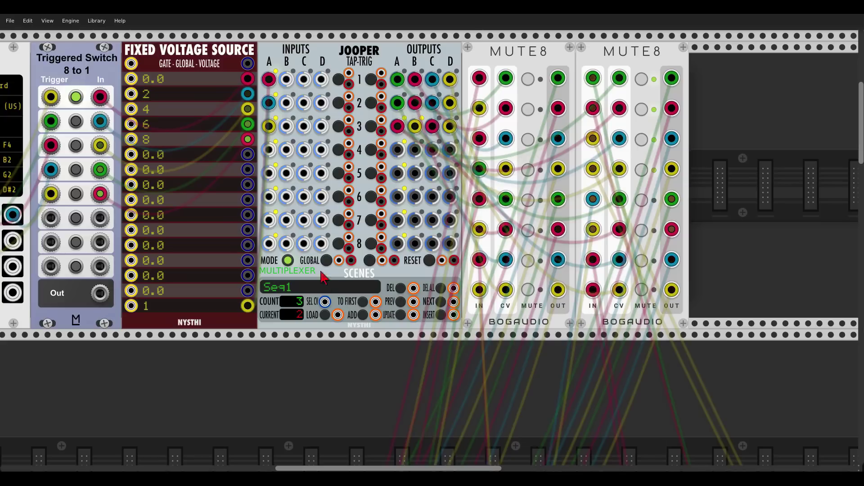
- Replace JOOPER's scene name with melody and add the current mute combination as a fourth scene
left_click(326, 289)
key("BackSpace")
key("BackSpace")
key("BackSpace")
key("BackSpace")
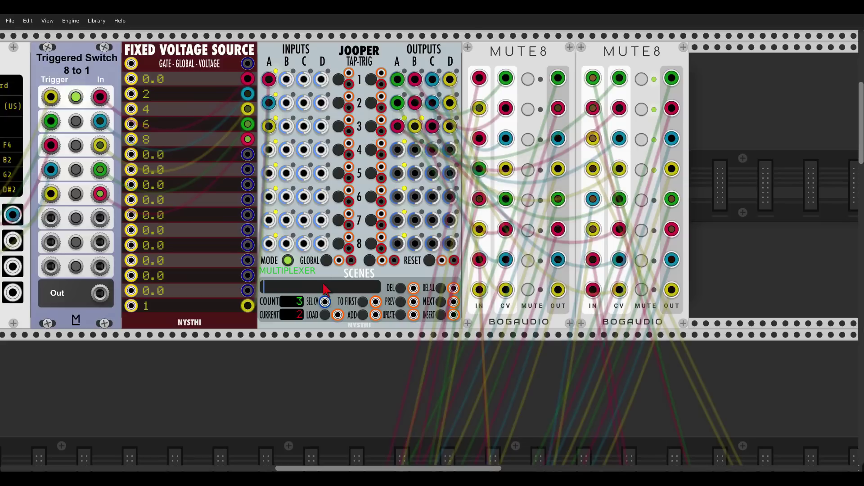
type("melody")
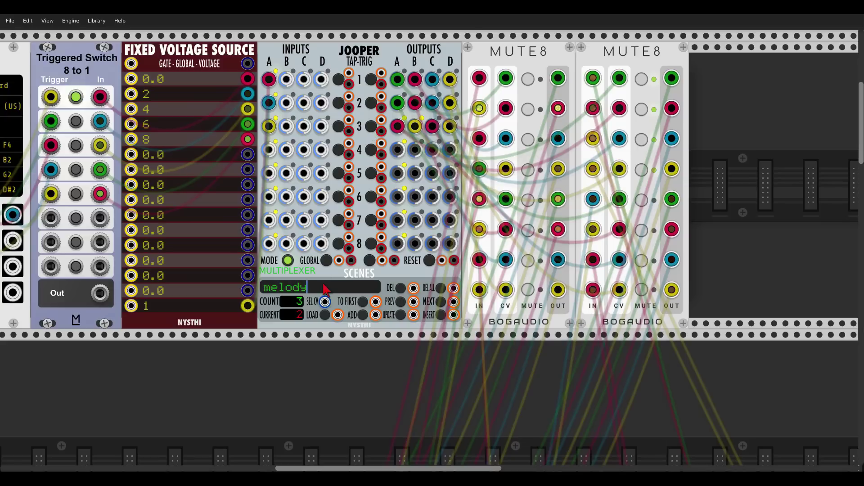
left_click(362, 315)
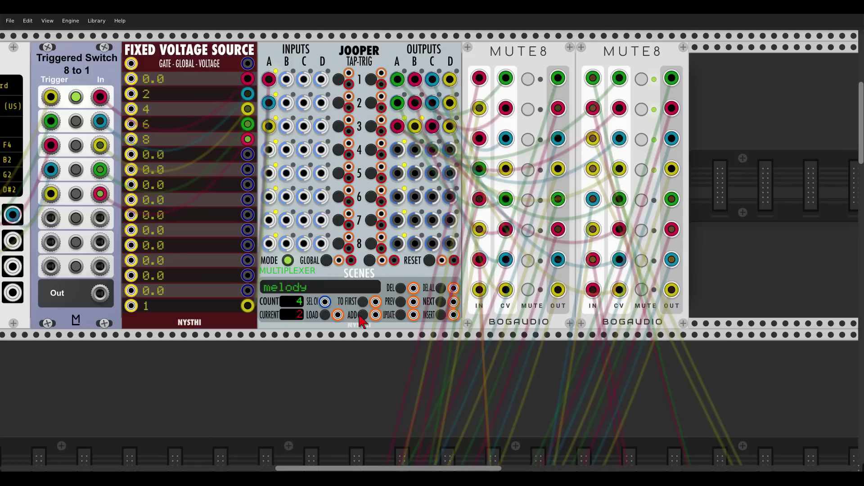
- Trigger JOOPER's third output row once and add the resulting mute state as a fifth scene named All
left_click(371, 126)
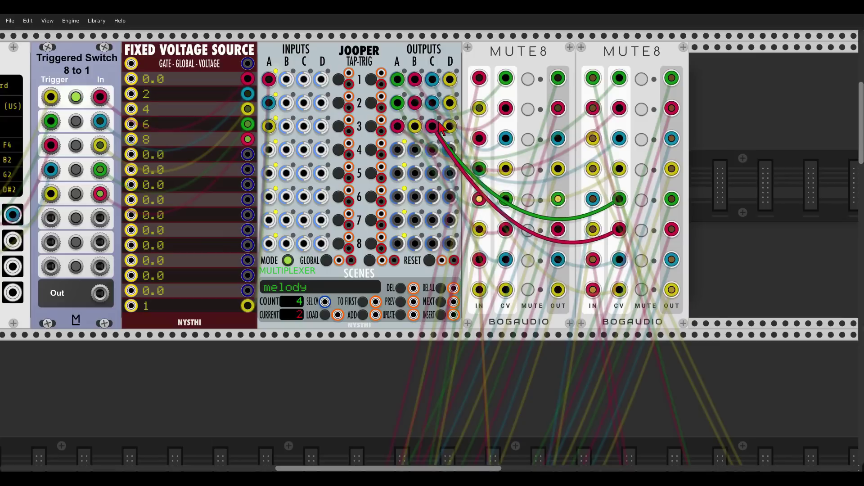
left_click(346, 290)
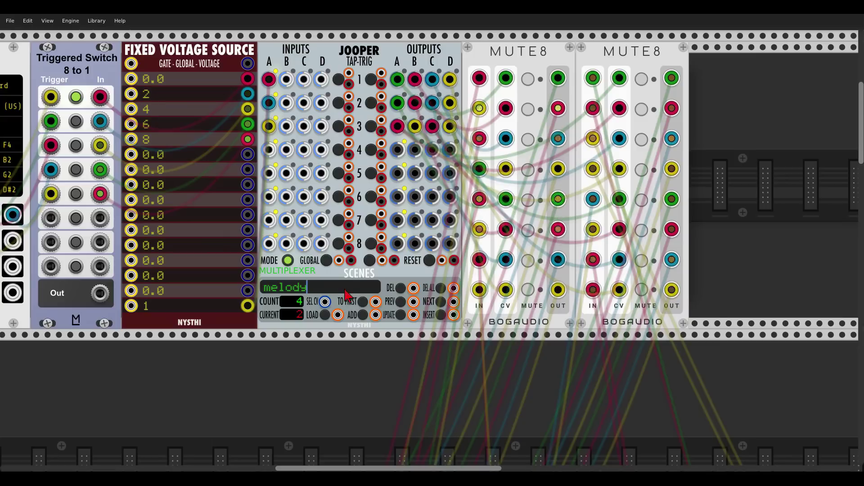
key("BackSpace")
key("BackSpace")
key("BackSpace")
key("BackSpace")
key("BackSpace")
key("BackSpace")
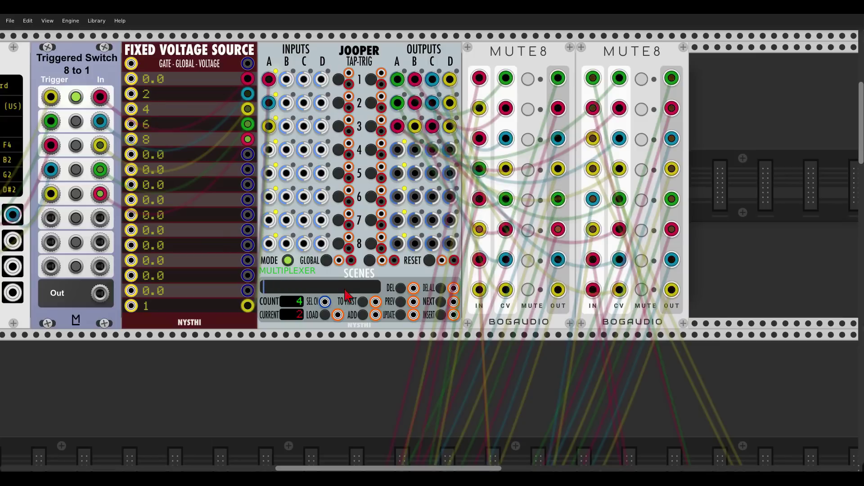
type("All")
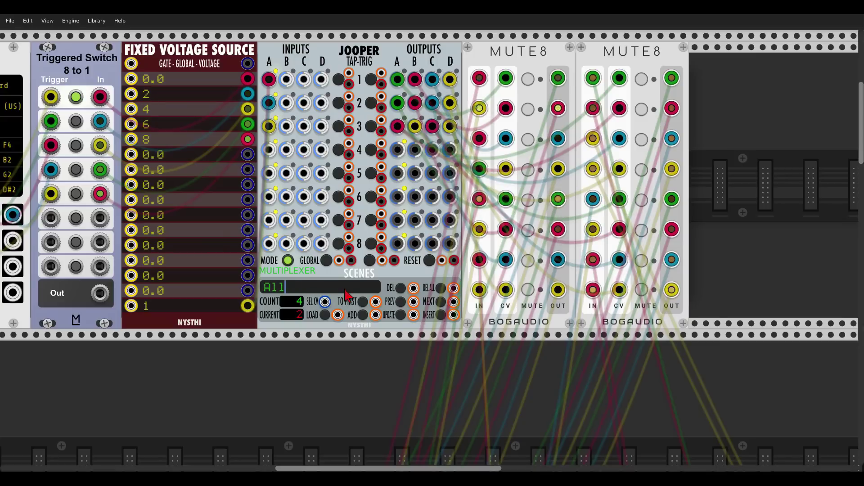
left_click(360, 316)
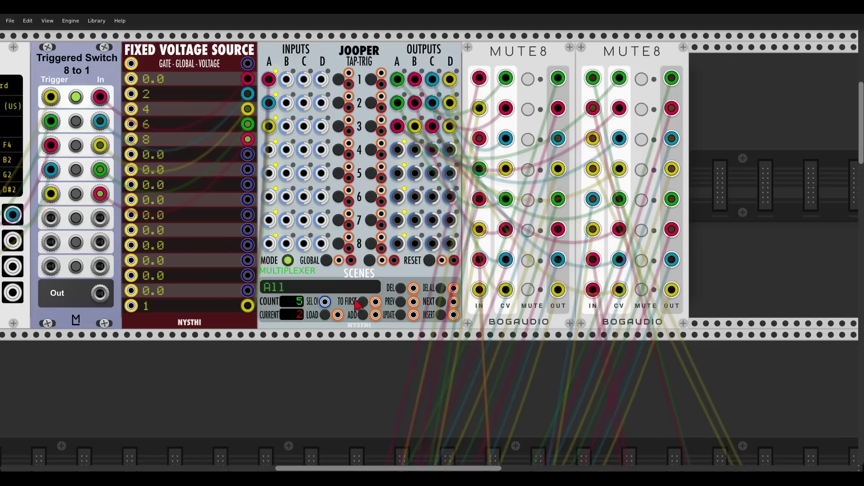
- Test JOOPER's scenes by recalling the first one, advancing through Kick, Seq1 and melody to All, and returning to Hat&Rim&Bass
left_click(363, 302)
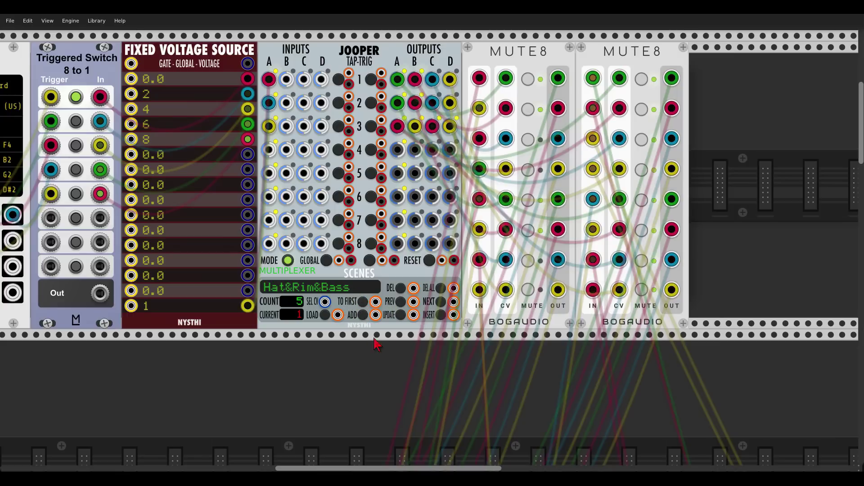
left_click(441, 302)
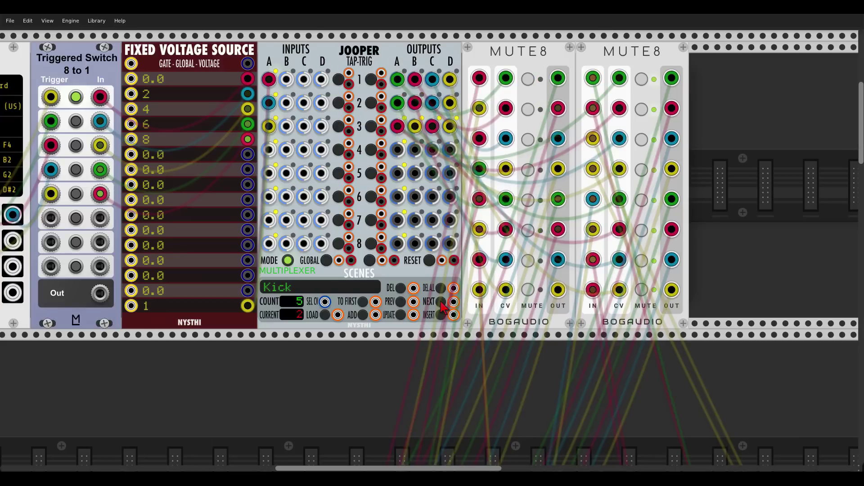
left_click(442, 302)
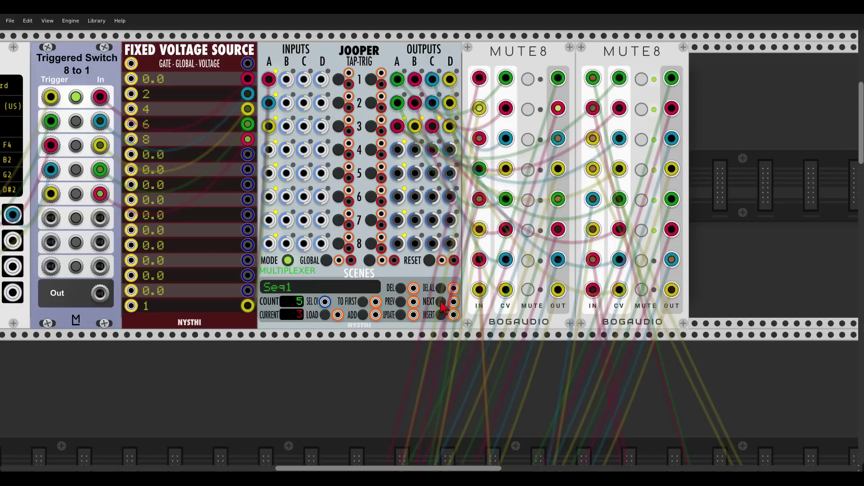
left_click(441, 302)
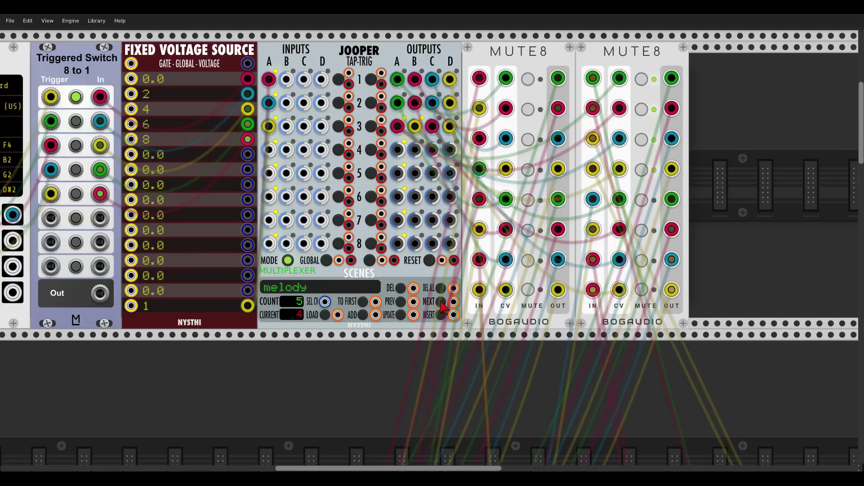
left_click(441, 302)
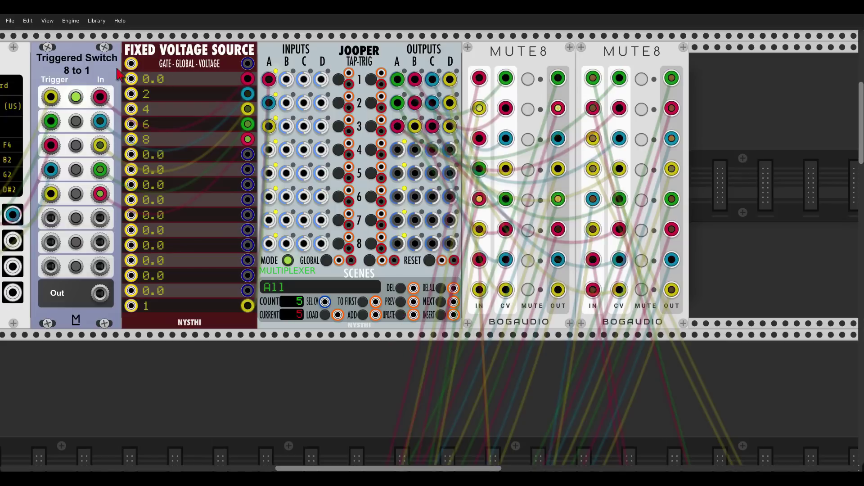
left_click(10, 21)
left_click(21, 50)
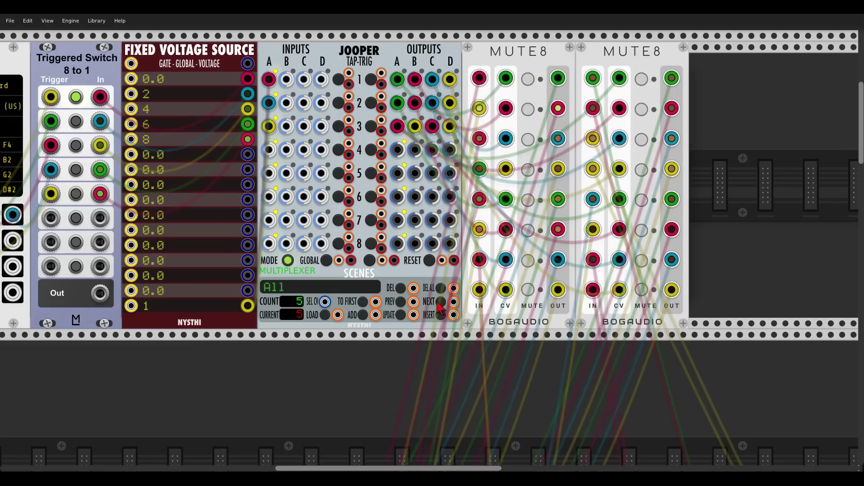
left_click(405, 305)
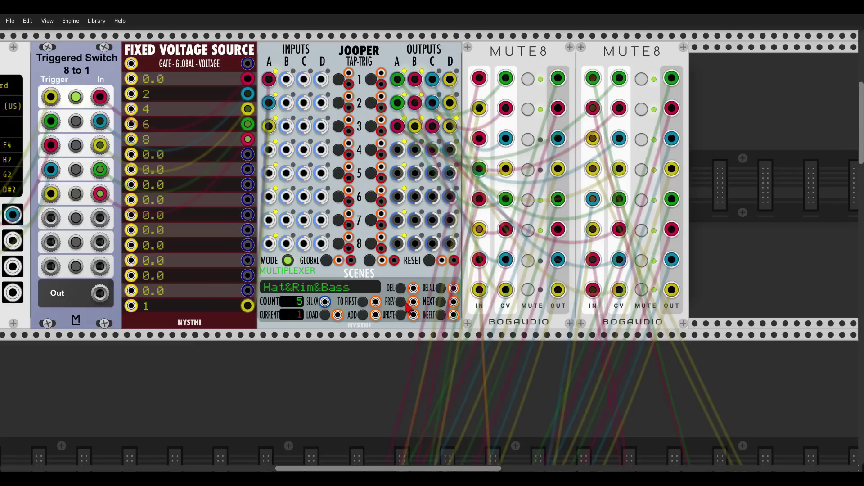
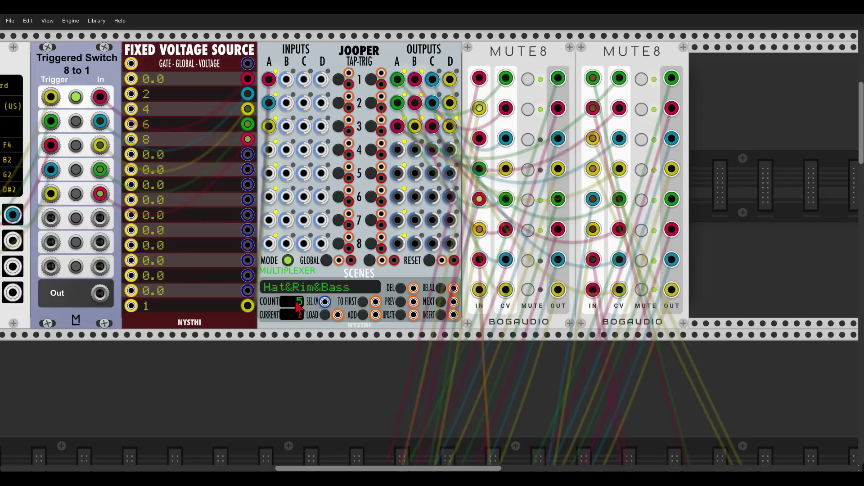
- Patch the Triggered Switch 8 to 1 output into JOOPER's SEL CV scene-selection input
left_click_drag(280, 344, 415, 359)
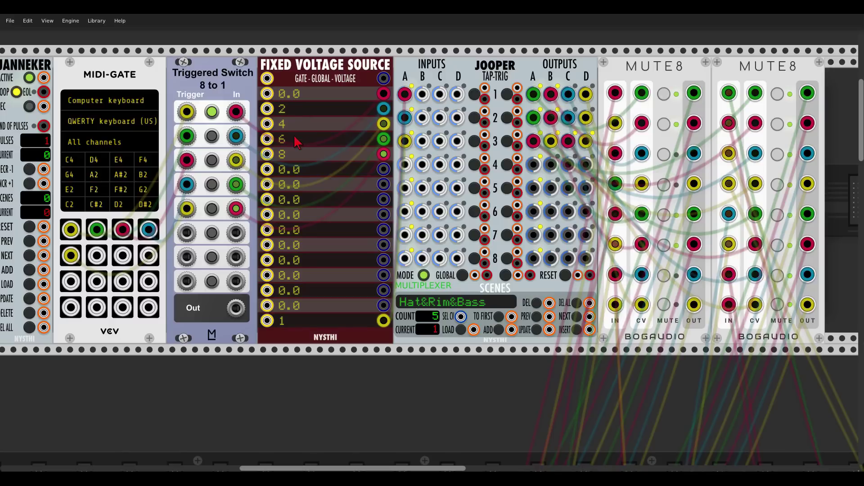
scroll(254, 63, "left", 5)
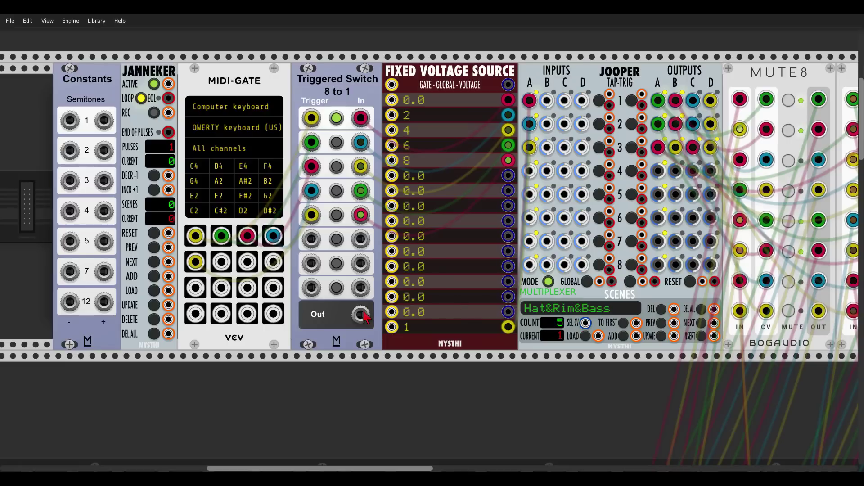
left_click_drag(364, 314, 585, 322)
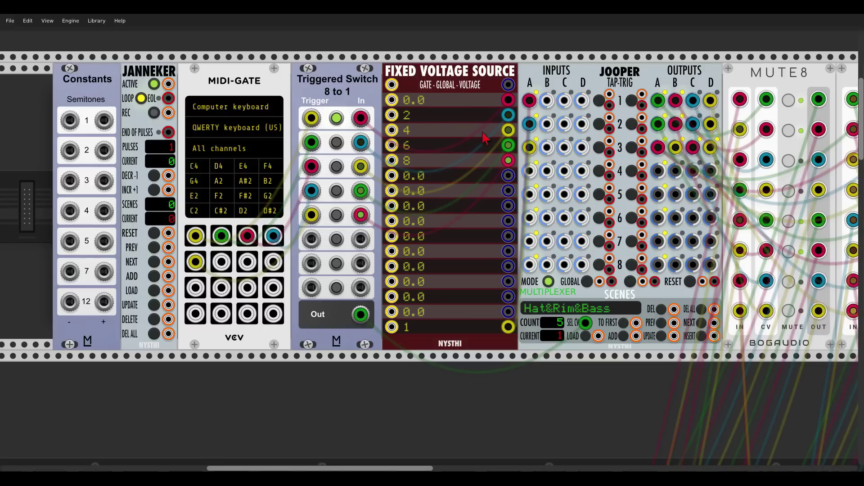
left_click_drag(507, 100, 361, 118)
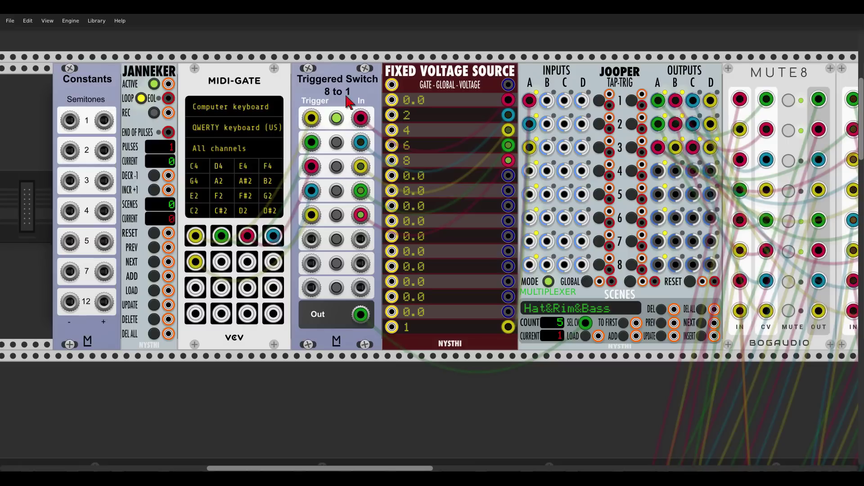
- Test voltage-controlled scene recall by activating the Triggered Switch's inputs 4, 3, 2 and 1 in turn
left_click(337, 191)
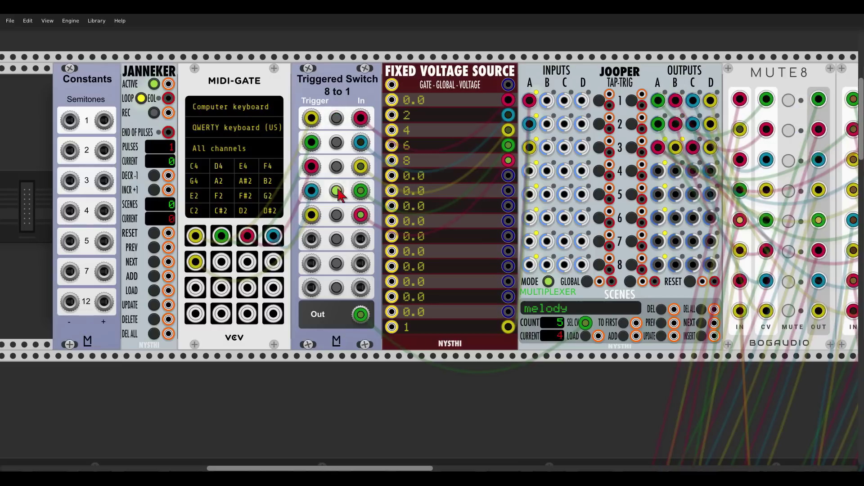
left_click(336, 166)
left_click(336, 142)
left_click(337, 119)
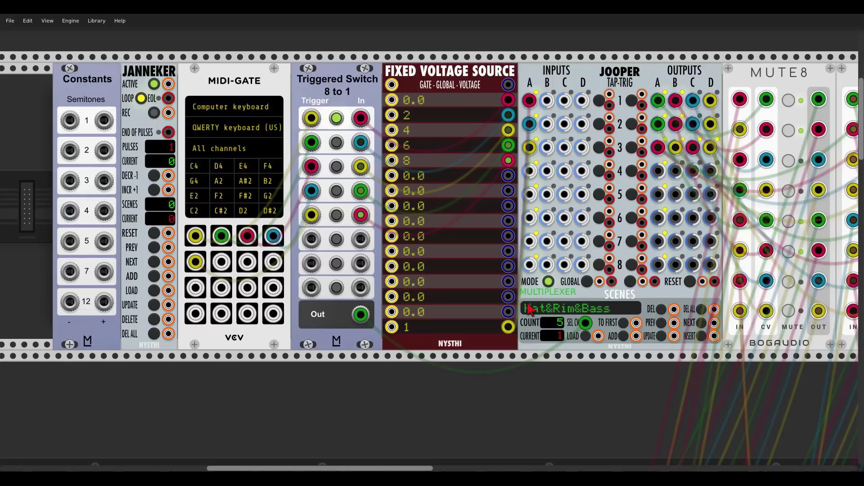
- Move the BRANES sample and hold module into the empty row directly beneath the Triggered Switch, and check the CLOCKED module
scroll(530, 310, "down", 5)
scroll(530, 309, "down", 2)
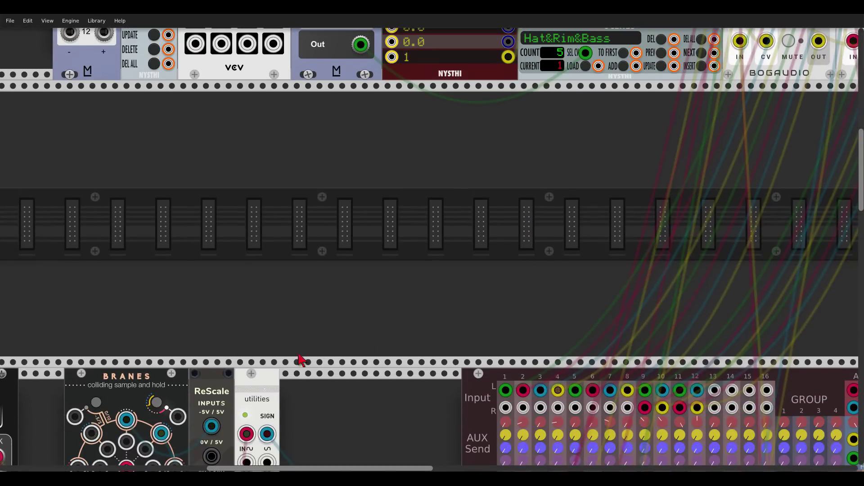
left_click_drag(126, 381, 387, 93)
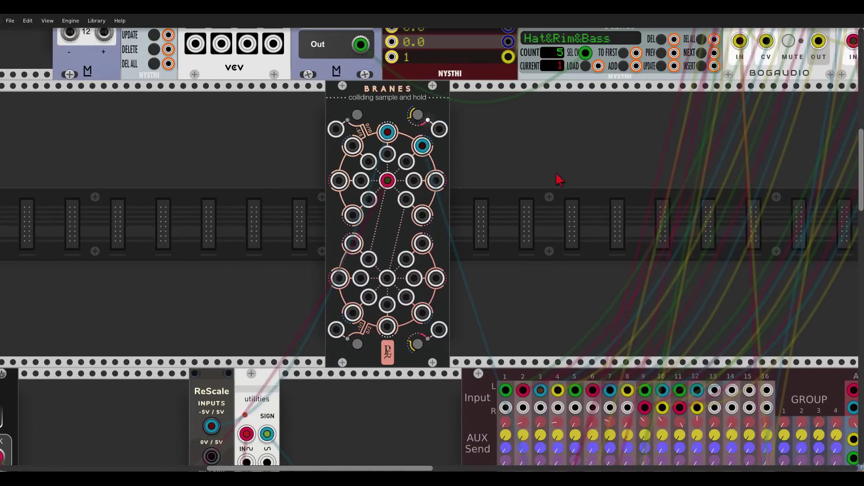
scroll(560, 183, "up", 3)
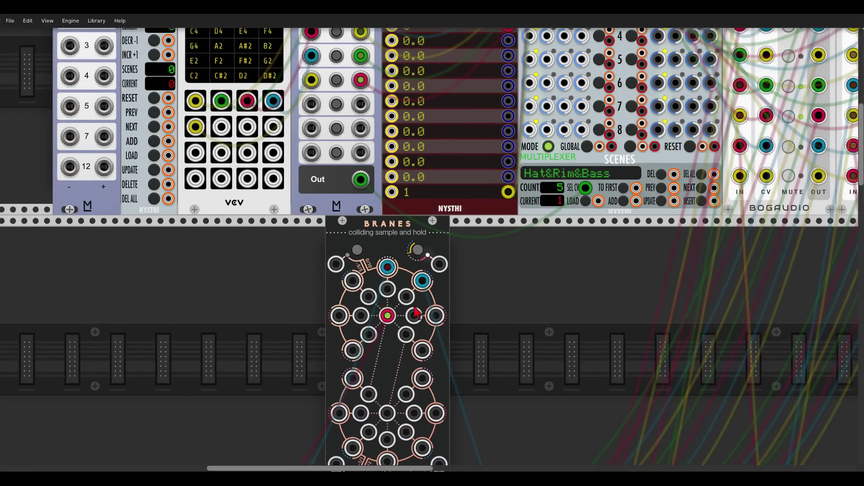
scroll(388, 319, "down", 7)
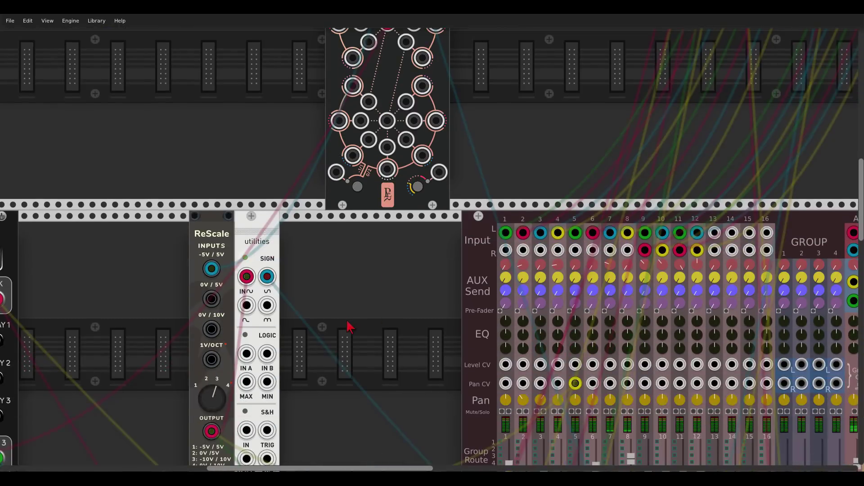
scroll(290, 351, "left", 5)
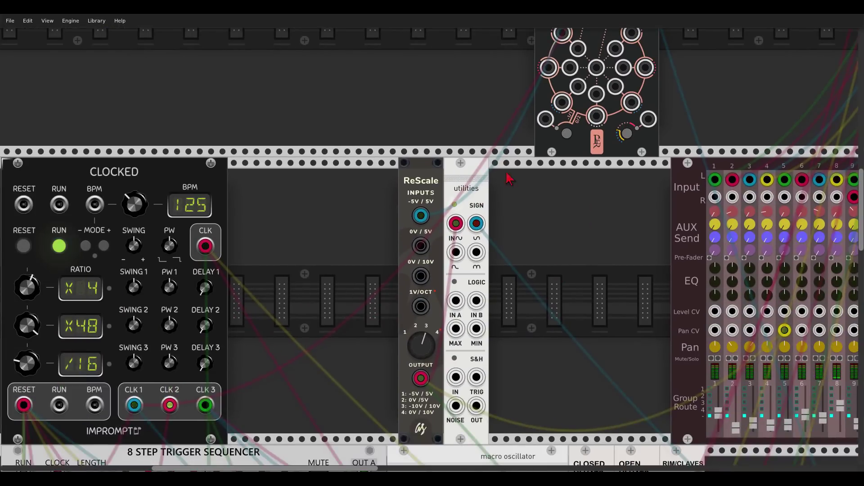
left_click_drag(694, 81, 399, 373)
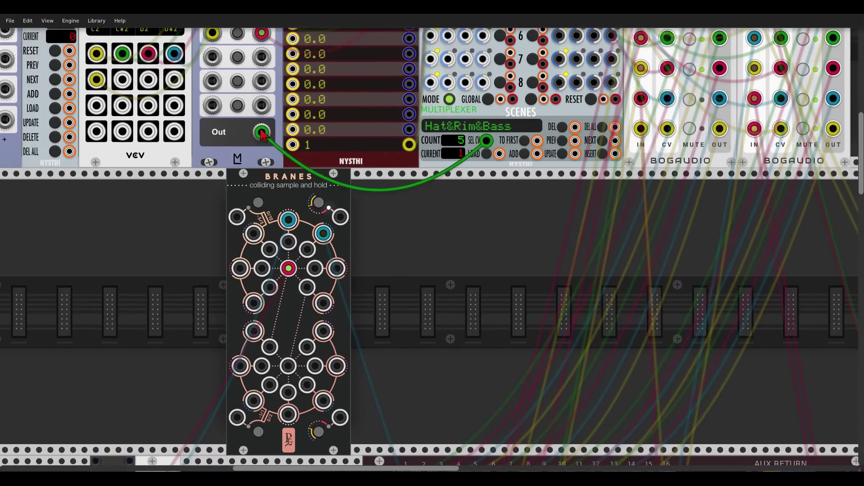
- Reroute the Triggered Switch output into a BRANES sample and hold input and patch its corresponding output to JOOPER's SEL CV
scroll(265, 138, "up", 2)
left_click_drag(262, 222, 314, 358)
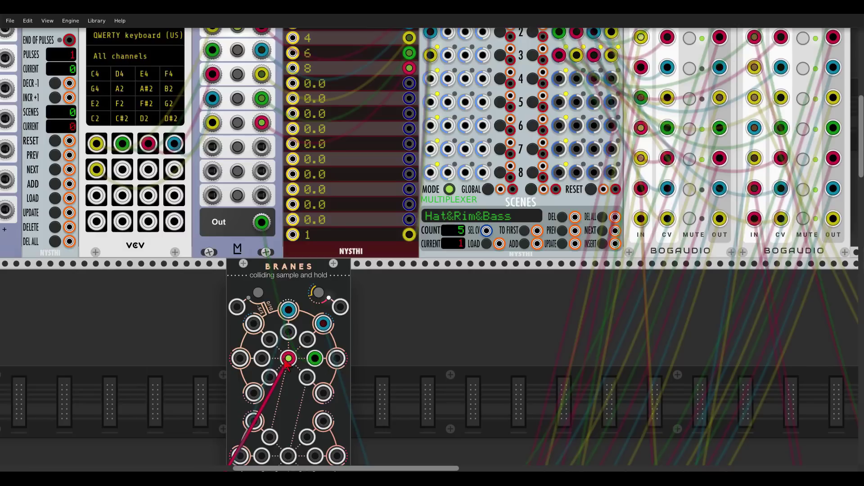
left_click_drag(336, 358, 486, 232)
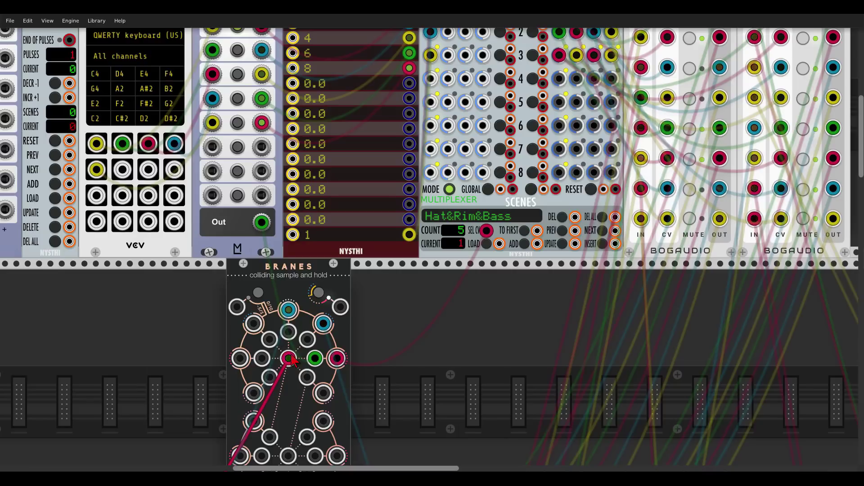
scroll(291, 360, "down", 5)
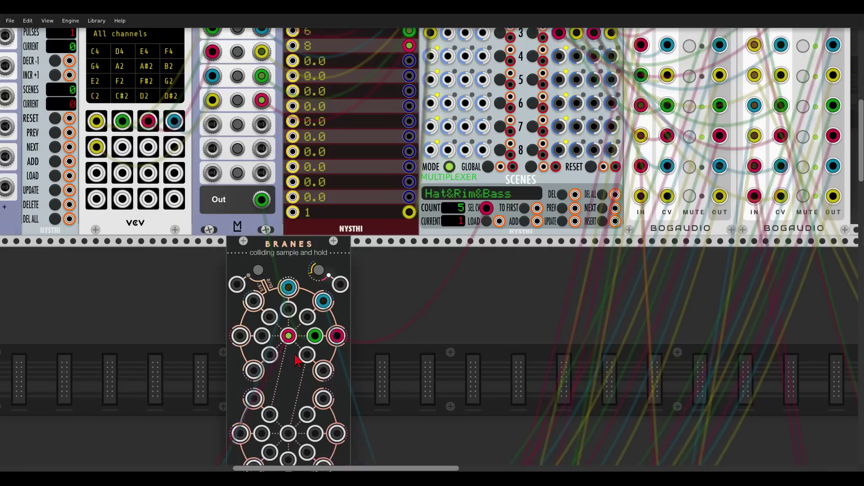
- Move the BRANES module back to the lower row, directly beside ReScale
left_click_drag(285, 262, 70, 309)
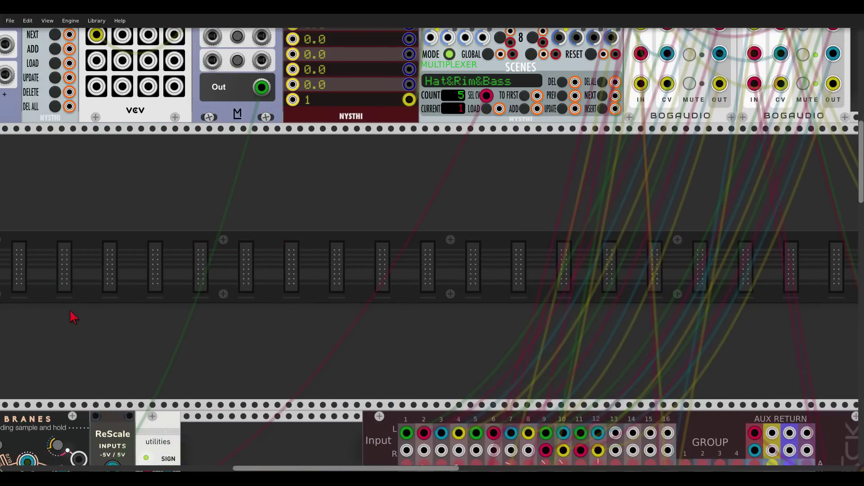
scroll(69, 310, "up", 8)
scroll(305, 369, "up", 1)
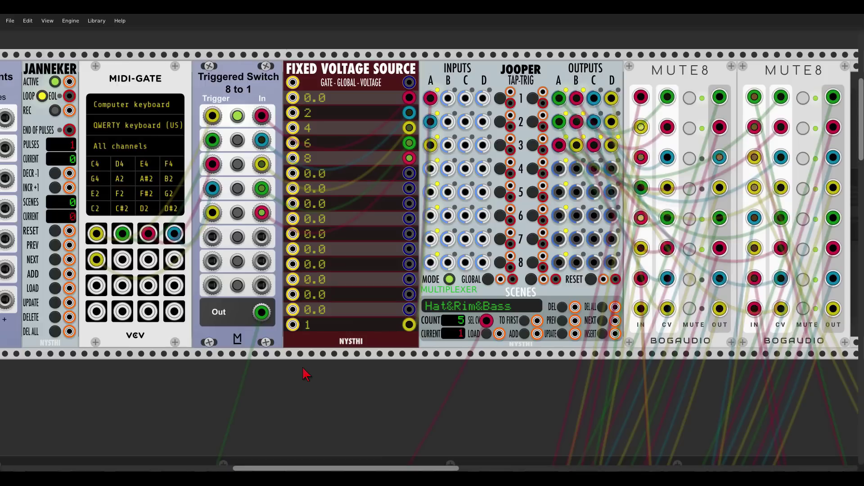
- Move JANNEKER between the Fixed Voltage Source and JOOPER, and close the gap it leaves beside Constants
left_click_drag(500, 384, 406, 388)
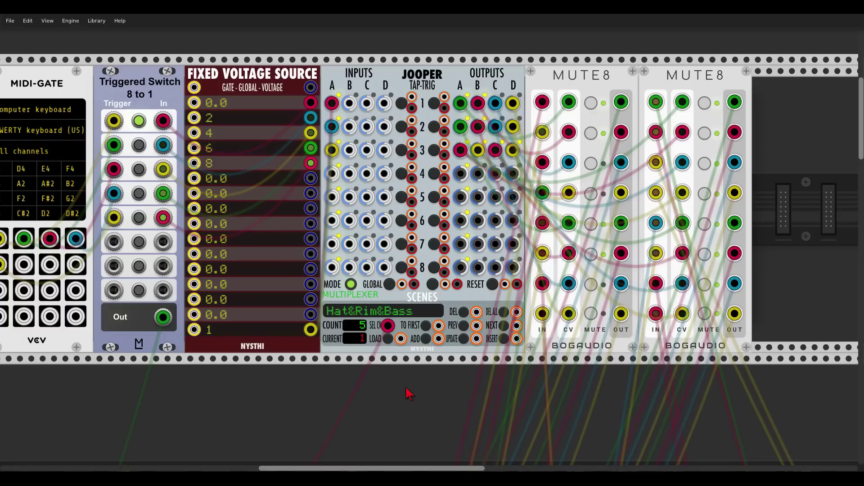
key("d")
left_click_drag(324, 54, 536, 55)
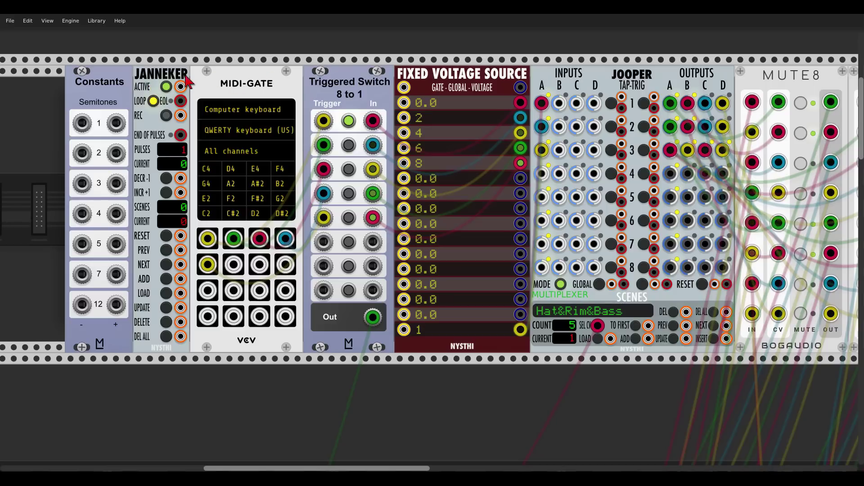
left_click_drag(455, 80, 398, 79)
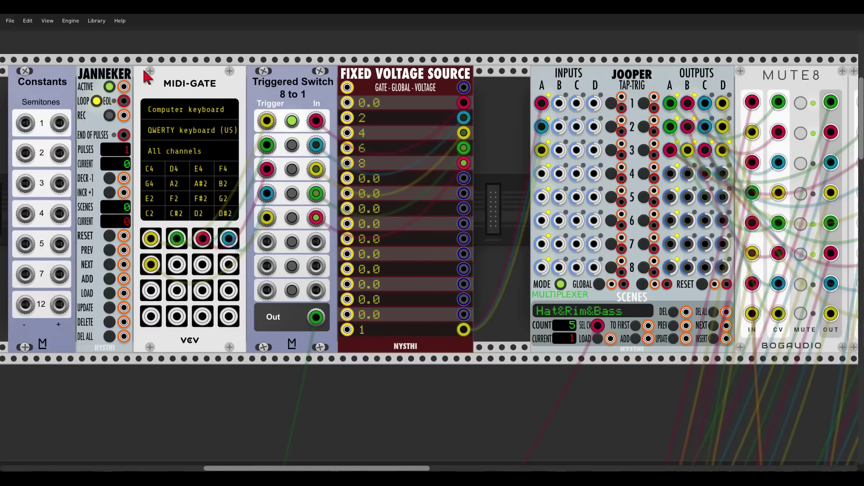
left_click(9, 21)
left_click(25, 59)
left_click_drag(26, 63, 83, 63)
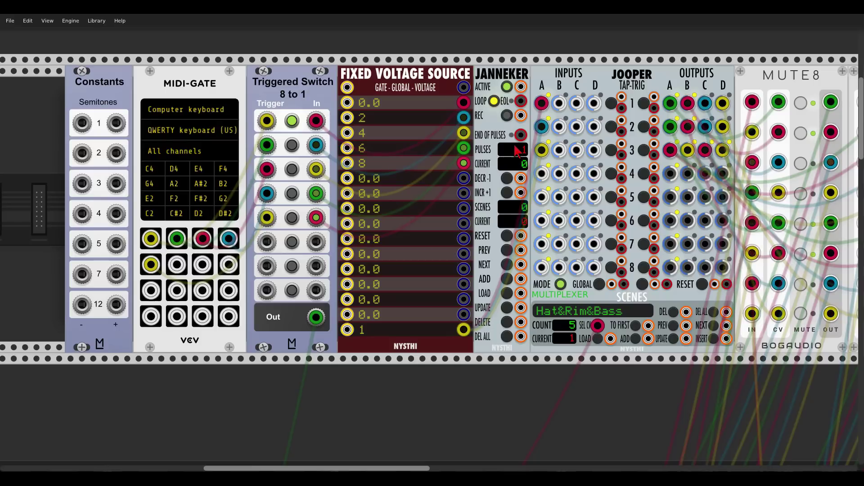
- Set JANNEKER's pulses to 8, and replace JOOPER's SEL CV cable with a patch from JANNEKER's END OF PULSES to JOOPER's NEXT input
left_click_drag(514, 145, 517, 95)
left_click(508, 192)
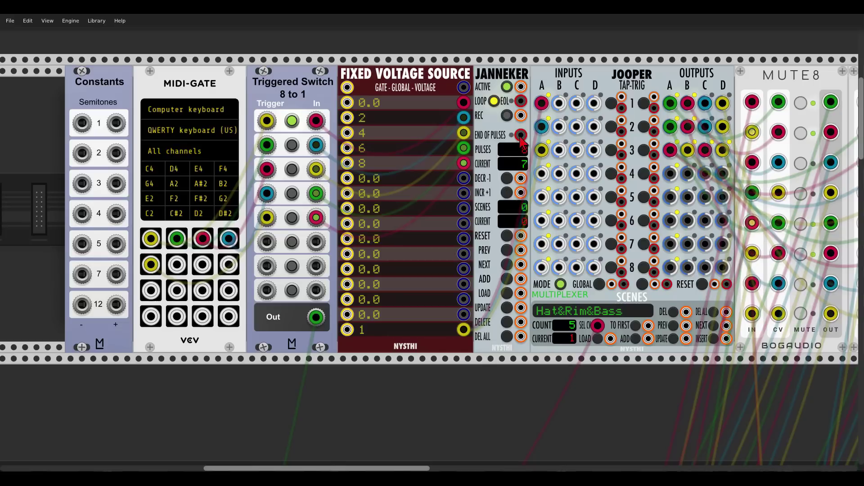
left_click(597, 325)
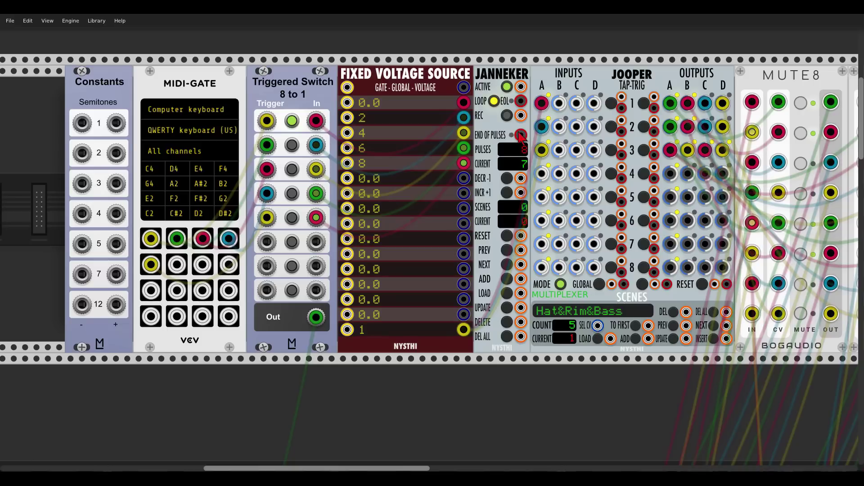
left_click_drag(520, 135, 726, 325)
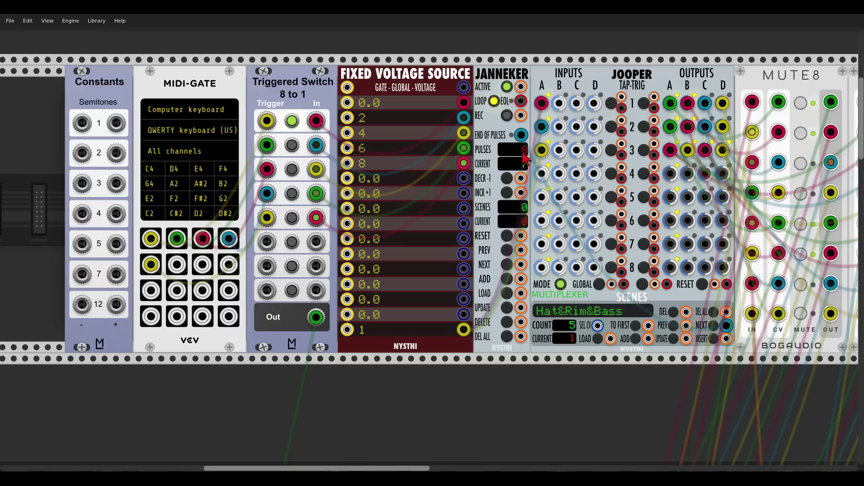
- Add further JANNEKER scenes until there are five, giving each its own number of pulses
left_click(507, 194)
left_click(507, 280)
left_click(507, 279)
left_click_drag(511, 152, 506, 152)
left_click_drag(509, 146, 508, 152)
- Patch CLOCKED's master CLK output to JANNEKER's INCR +1 input
key("ctrl+minus")
left_click_drag(447, 335, 598, 203)
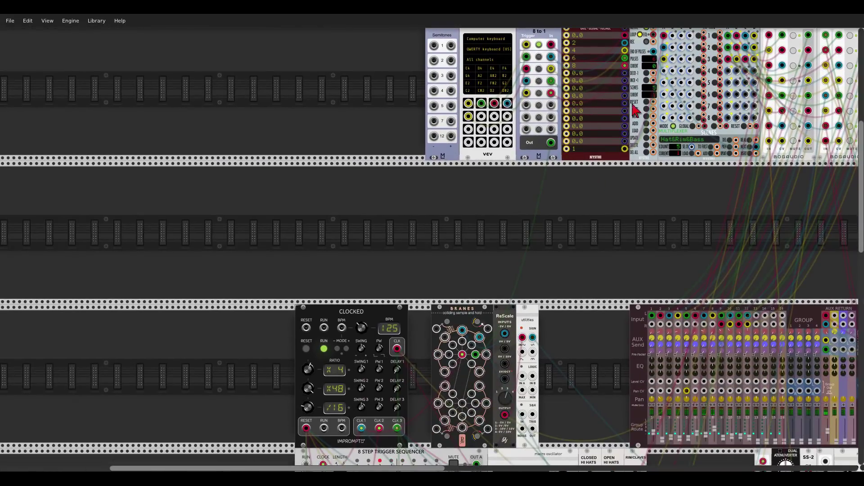
left_click_drag(653, 80, 397, 349)
scroll(397, 349, "down", 2)
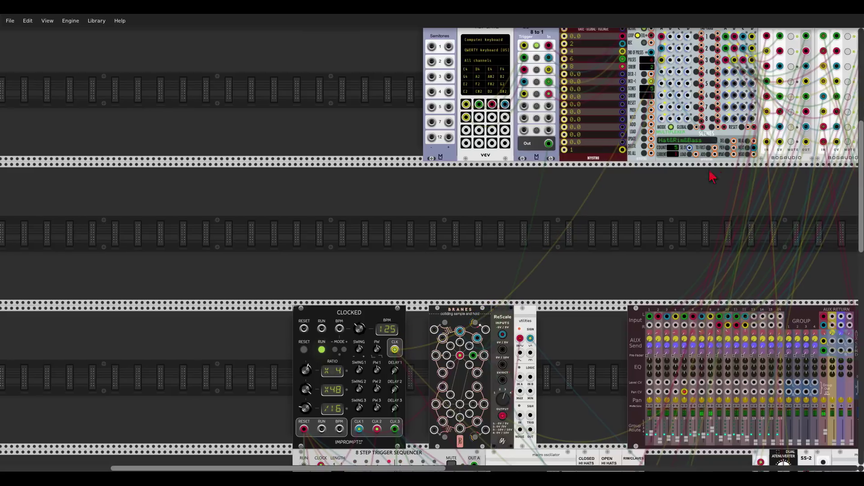
- Disconnect the clock cable from JANNEKER's INCR +1 input and return JOOPER to its first scene
scroll(435, 189, "up", 6)
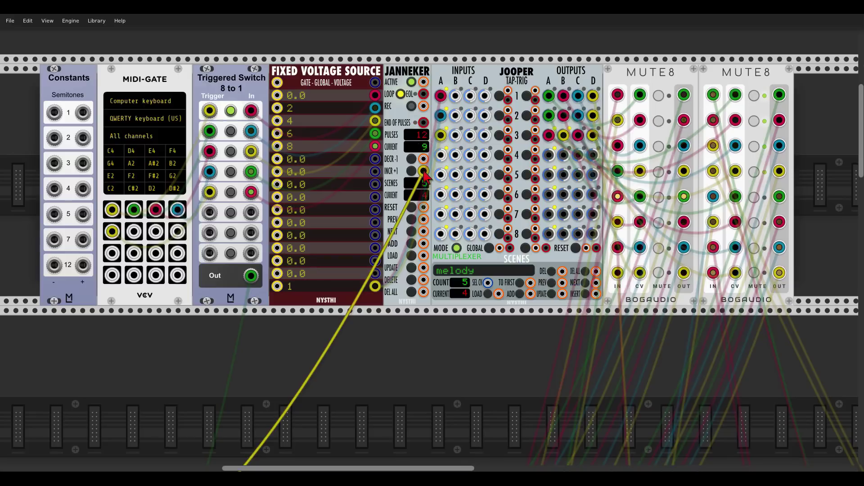
right_click(424, 171)
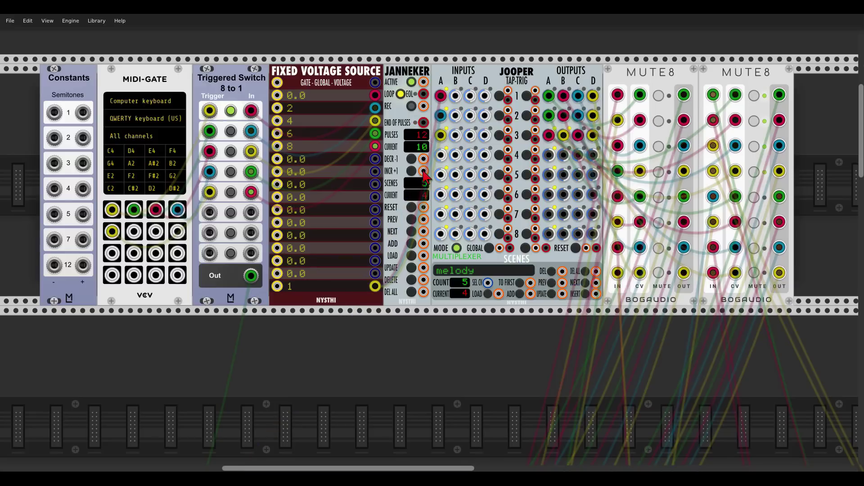
left_click(520, 282)
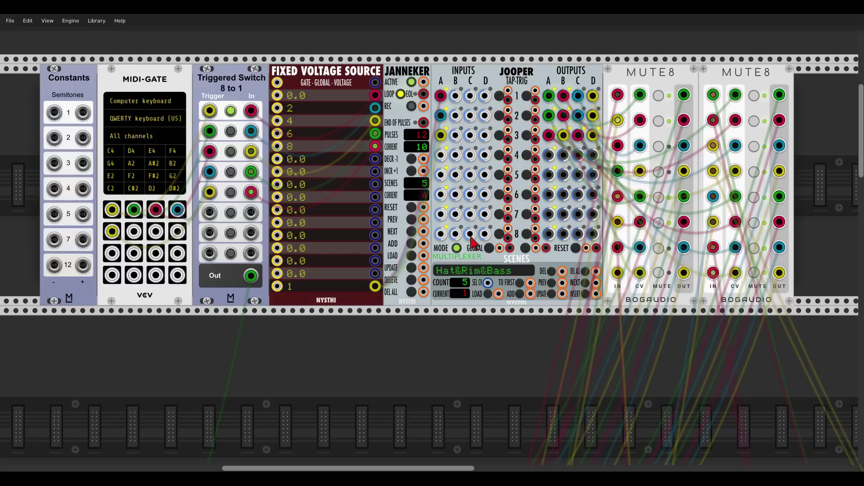
- Patch the BRANES sample and hold output back into JOOPER's SEL CV input
scroll(473, 242, "down", 5)
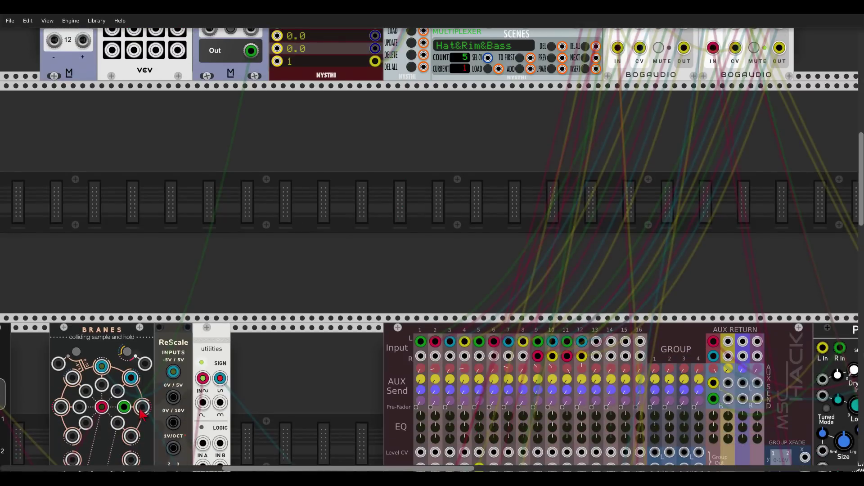
left_click_drag(141, 411, 488, 58)
scroll(465, 123, "up", 4)
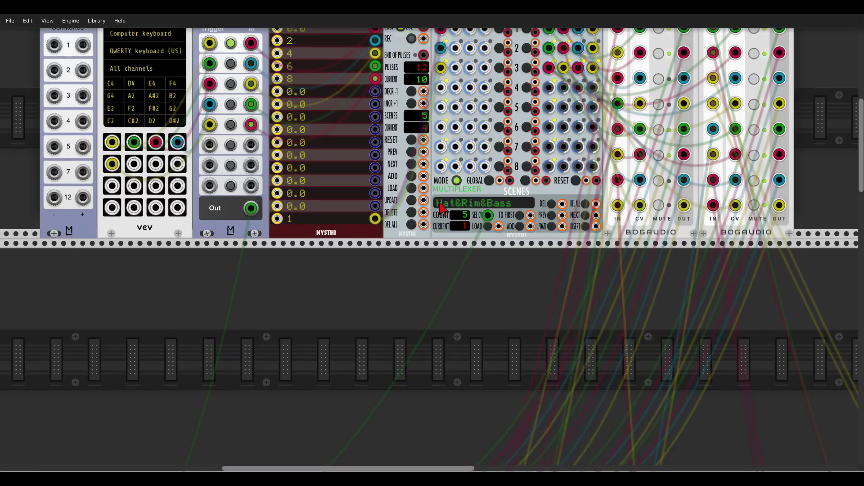
- Patch the +7 semitones output of Constants into JOOPER's row 4 input A
scroll(441, 207, "up", 2)
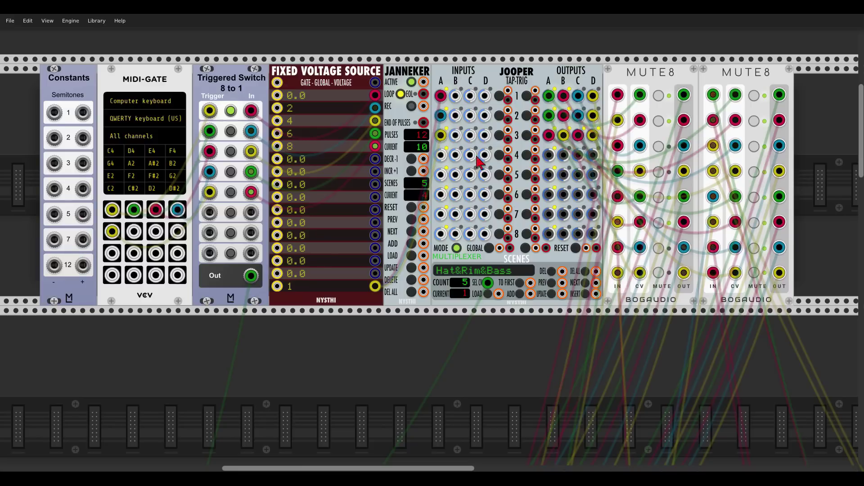
left_click_drag(85, 245, 440, 177)
scroll(225, 190, "up", 1)
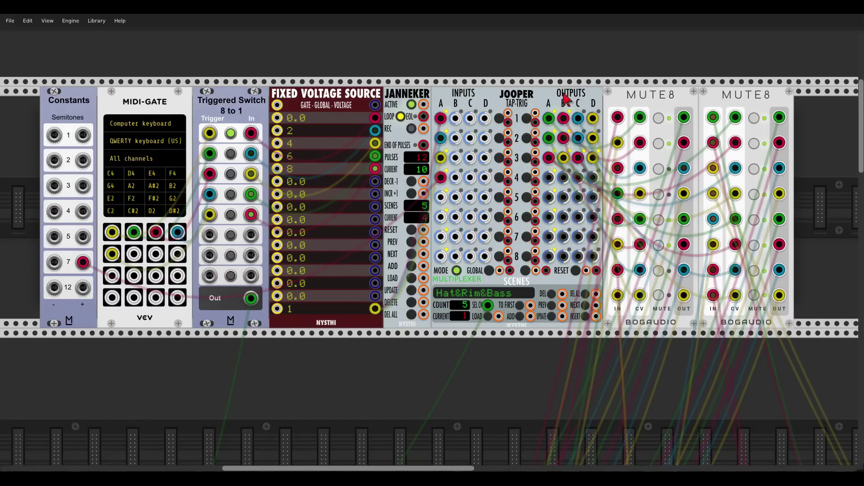
- Move the JOOPER module down to the synth voice row, directly beside DEBRIATUS
scroll(525, 106, "down", 3)
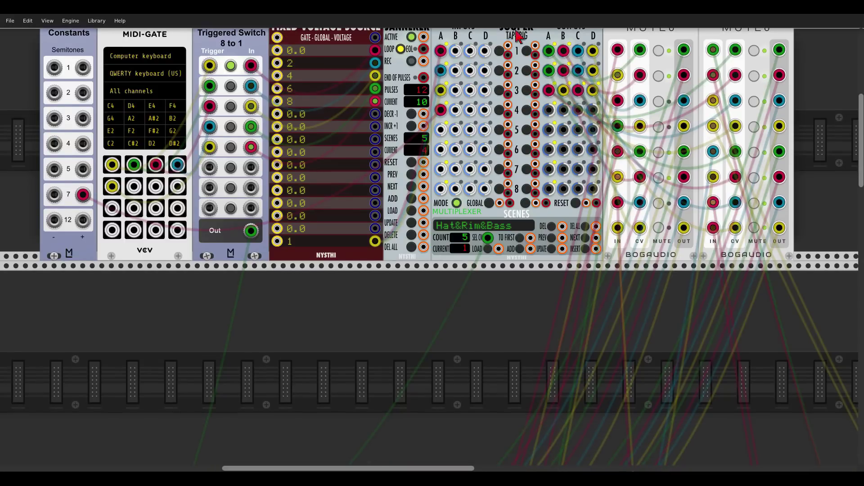
left_click_drag(517, 33, 507, 237)
scroll(507, 237, "down", 3)
left_click_drag(615, 301, 436, 135)
left_click_drag(358, 86, 729, 374)
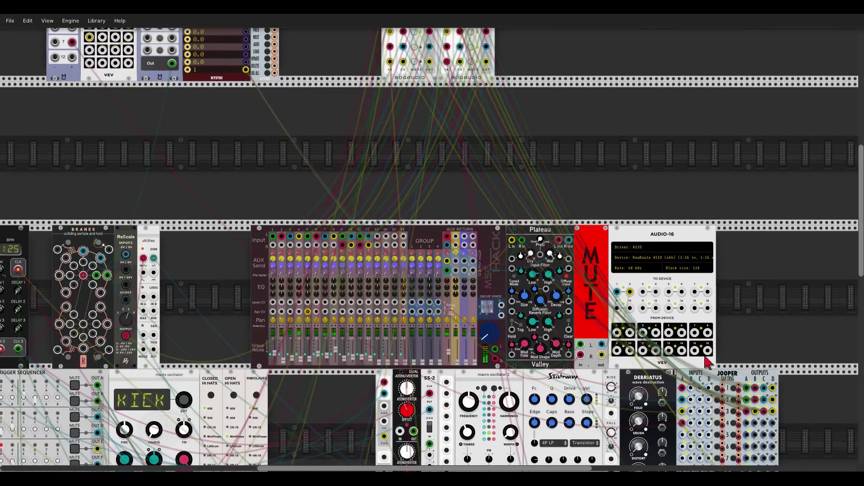
- Disconnect the cable from JOOPER's SEL CV input and advance repeatedly through its scenes
scroll(785, 235, "down", 9)
scroll(648, 236, "right", 5)
scroll(649, 237, "up", 5)
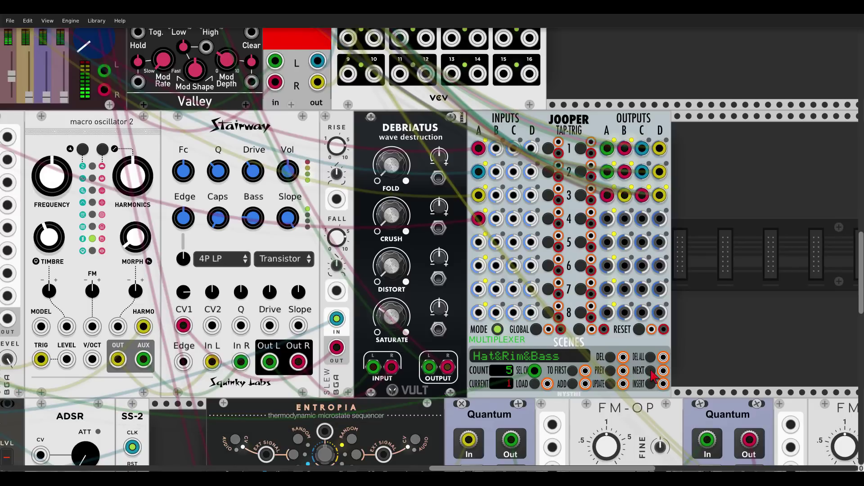
left_click_drag(534, 370, 629, 369)
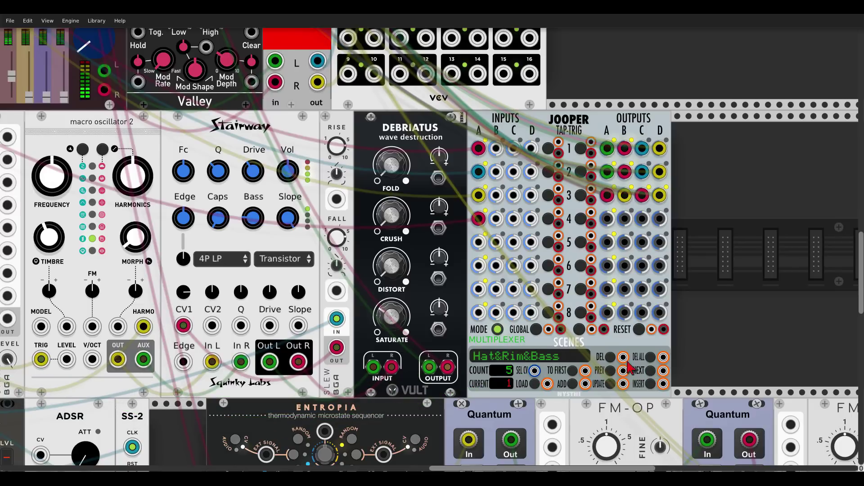
left_click(650, 373)
left_click(650, 373)
left_click(650, 373)
left_click(650, 372)
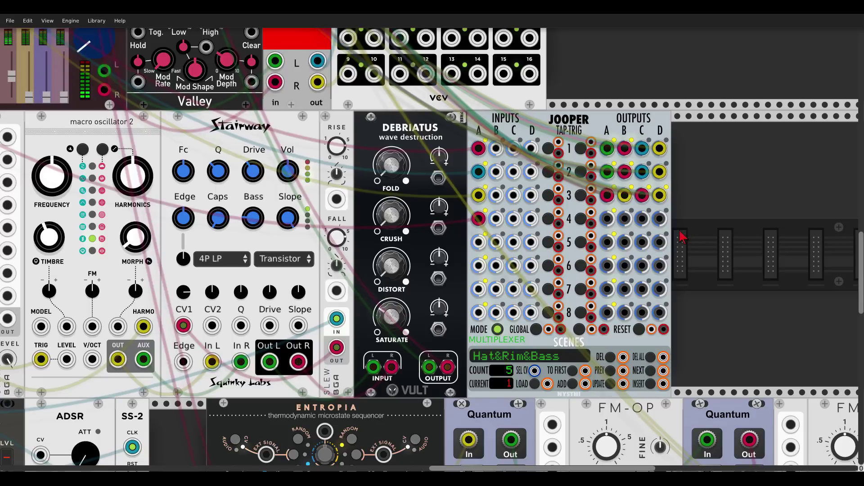
- Route each Quantum output into the first input of its neighbouring UMIX, and patch each UMIX output to the adjacent FM-OP's V/OCT
scroll(713, 247, "down", 5)
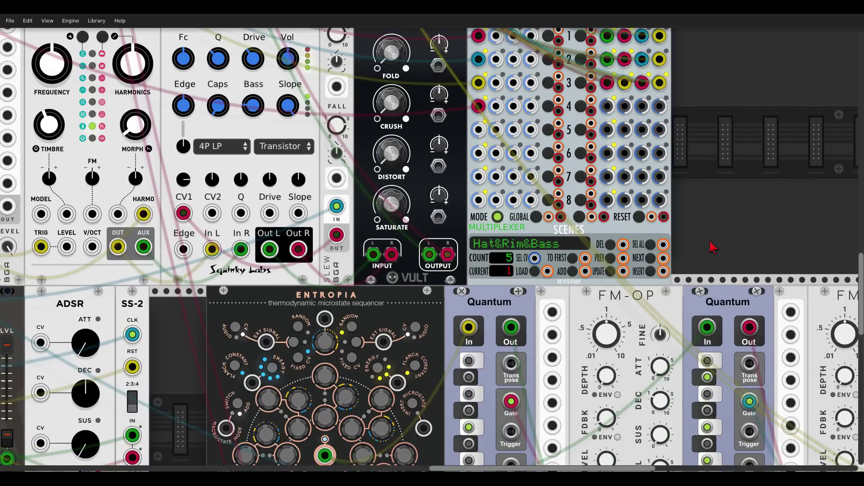
scroll(742, 196, "down", 1)
scroll(742, 196, "down", 1)
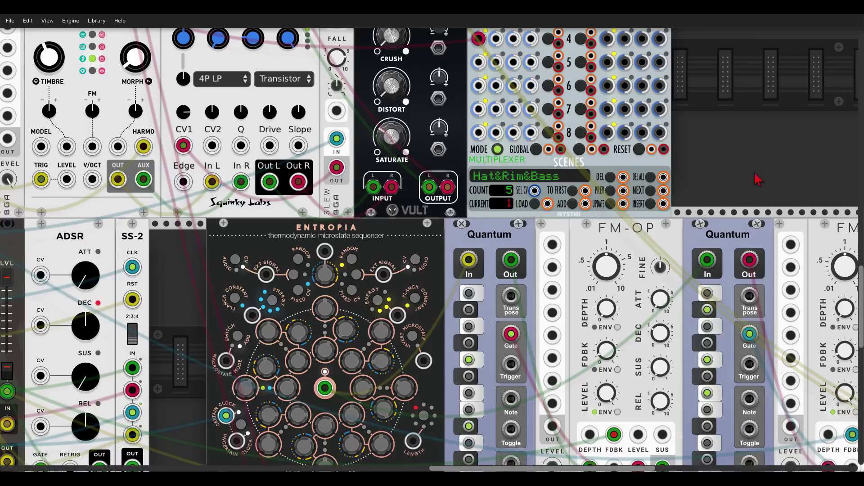
left_click_drag(758, 180, 584, 112)
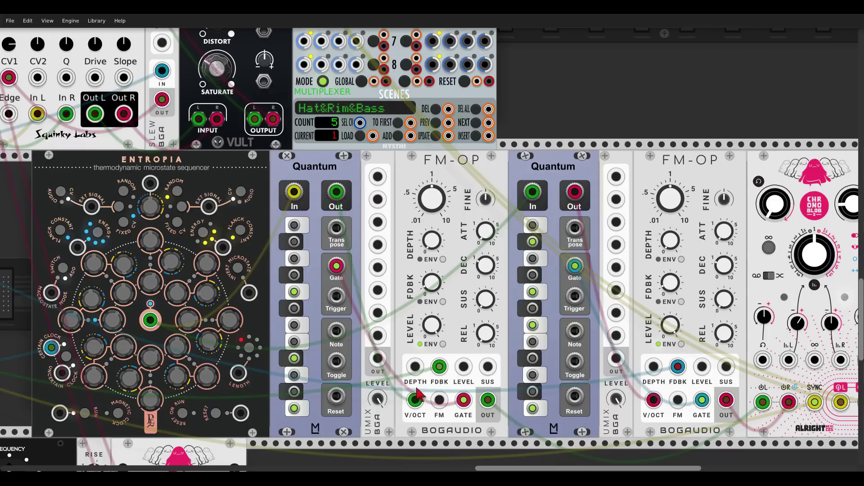
left_click_drag(418, 394, 377, 177)
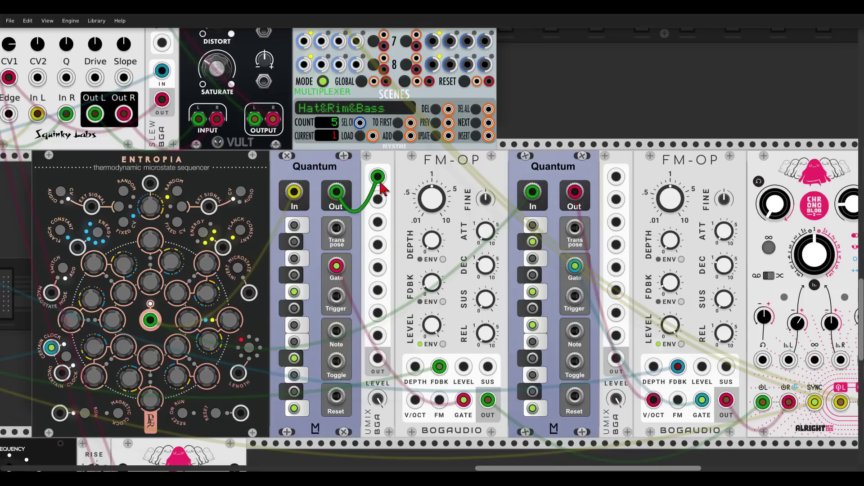
left_click_drag(377, 358, 415, 400)
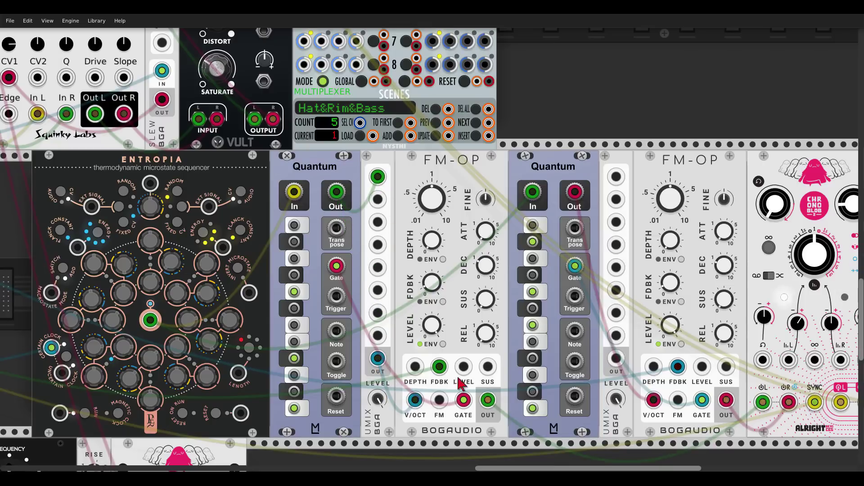
left_click_drag(654, 400, 617, 176)
left_click_drag(616, 359, 654, 400)
- Patch JOOPER's row 4 output B into the second input of both UMIX modules
scroll(499, 90, "up", 4)
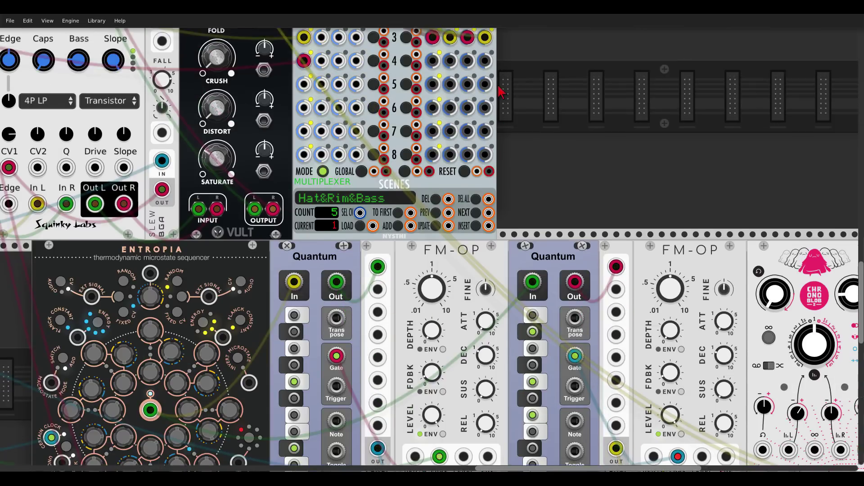
scroll(500, 92, "up", 1)
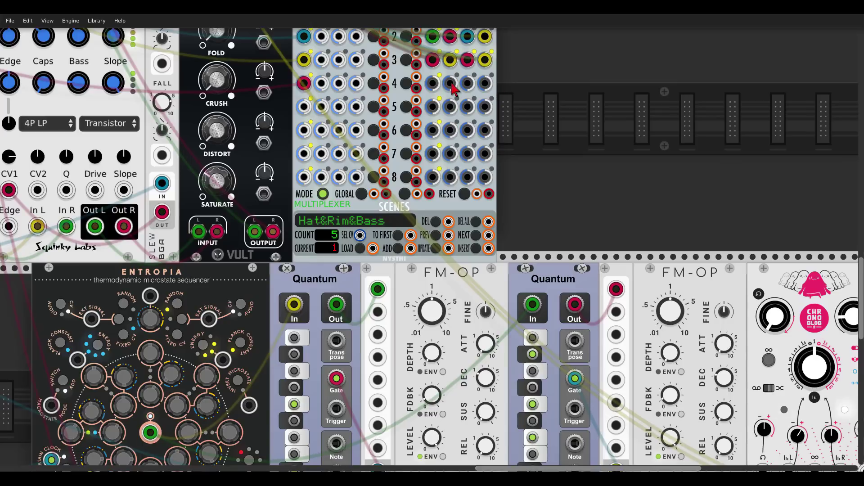
left_click_drag(451, 83, 378, 312)
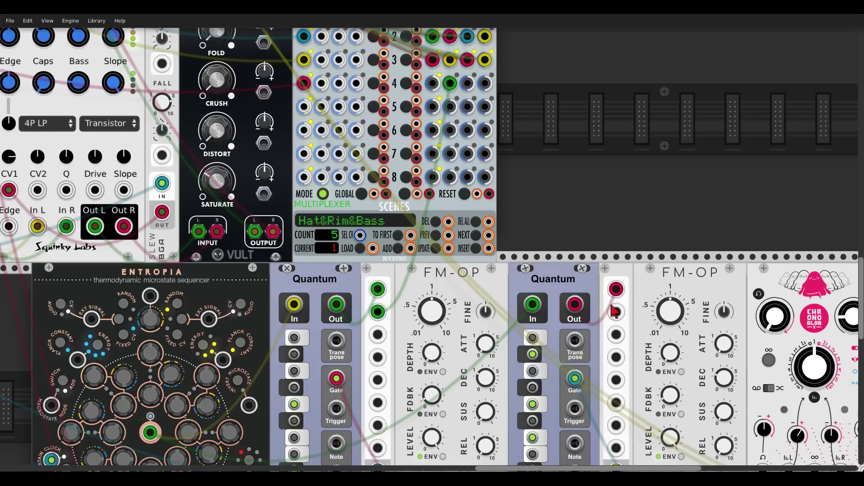
left_click_drag(616, 312, 451, 83)
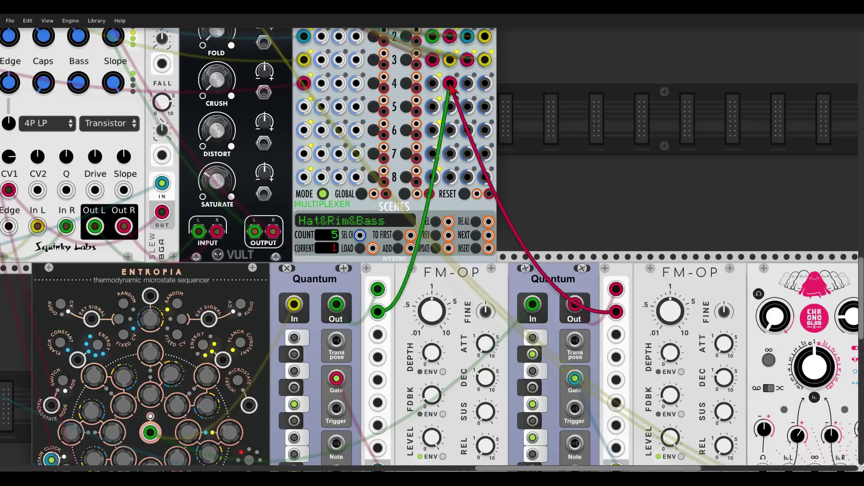
- Patch JOOPER's row 4 output B into the second pitch input of both evenVCO modules
scroll(593, 131, "down", 4)
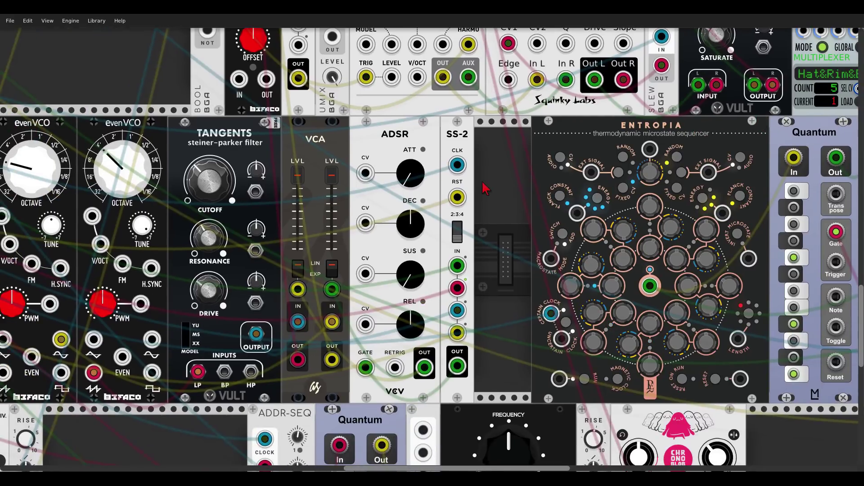
scroll(486, 188, "down", 5)
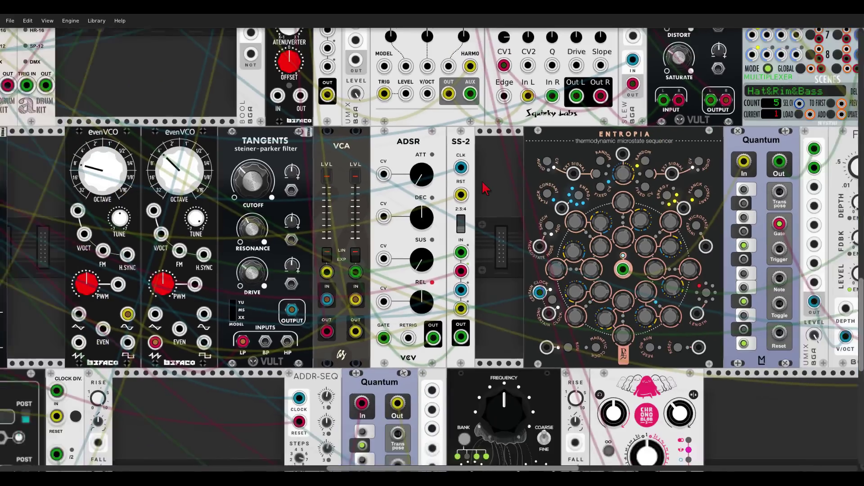
scroll(248, 275, "up", 2)
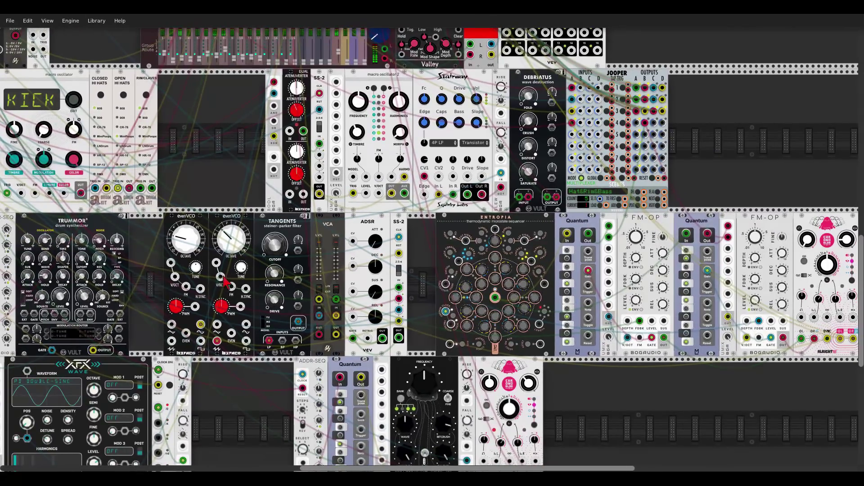
left_click_drag(220, 276, 640, 130)
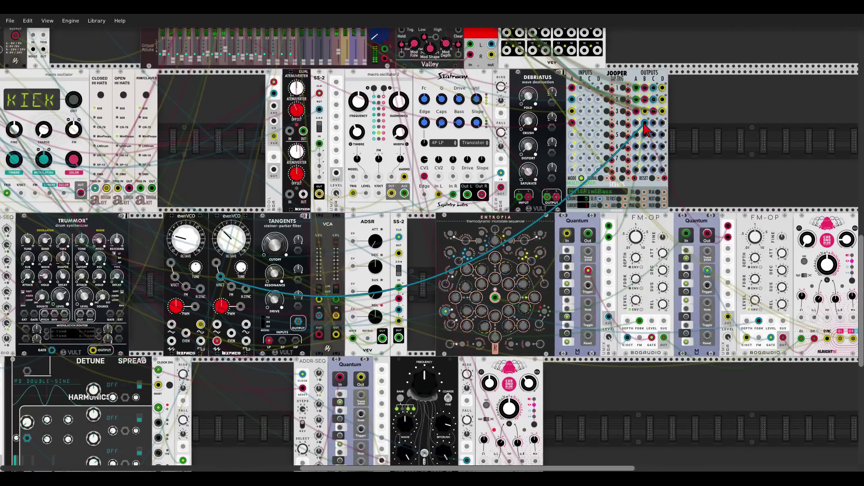
left_click_drag(175, 276, 198, 299)
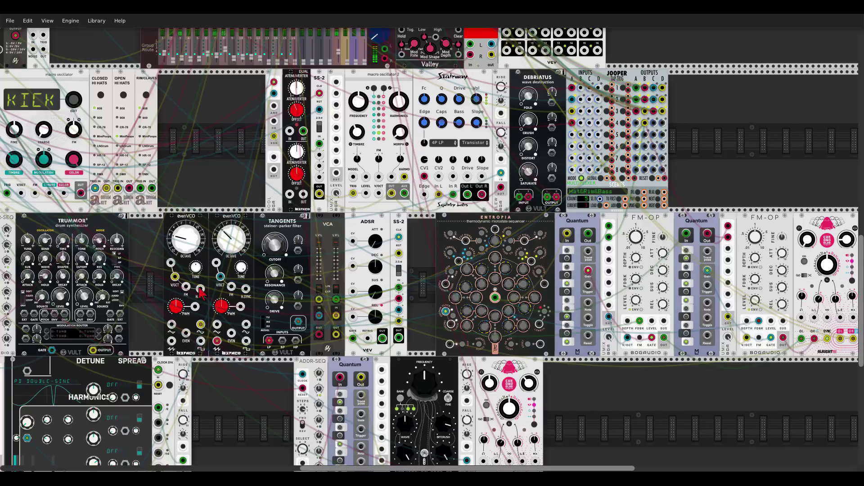
- Route the Black Wavetable VCO's pitch signal through its neighbouring UMIX, and patch JOOPER's row 4 output B into the UMIX's second input
scroll(396, 260, "down", 3)
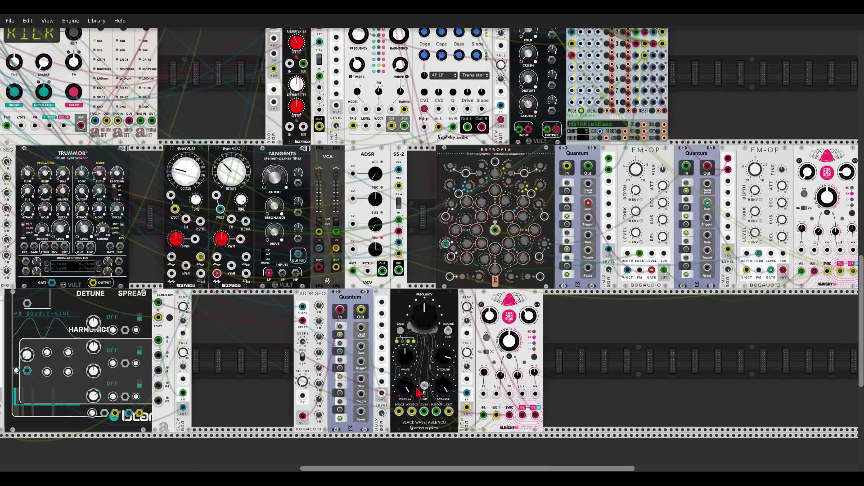
left_click_drag(398, 411, 382, 303)
left_click_drag(383, 393, 398, 411)
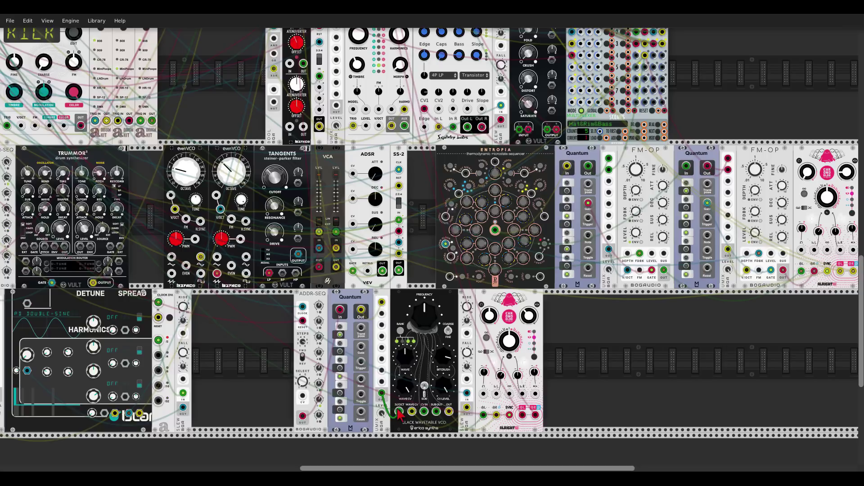
left_click_drag(381, 314, 560, 146)
scroll(257, 328, "left", 5)
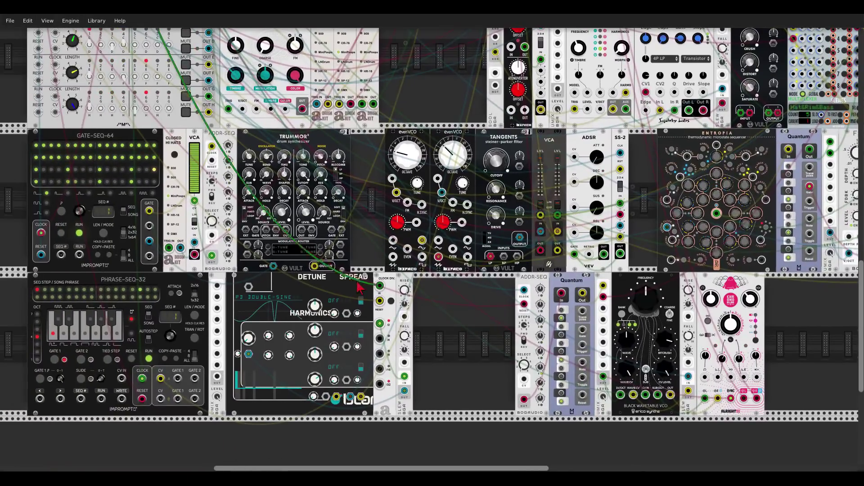
left_click_drag(360, 288, 356, 293)
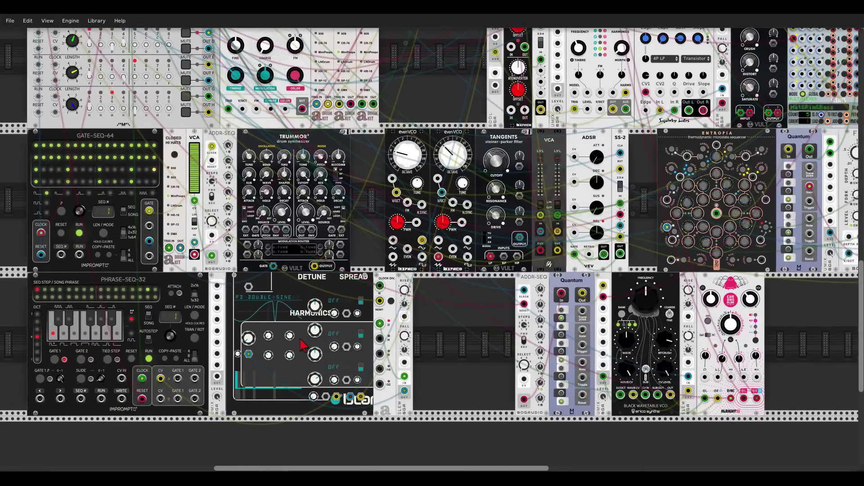
scroll(304, 344, "down", 2)
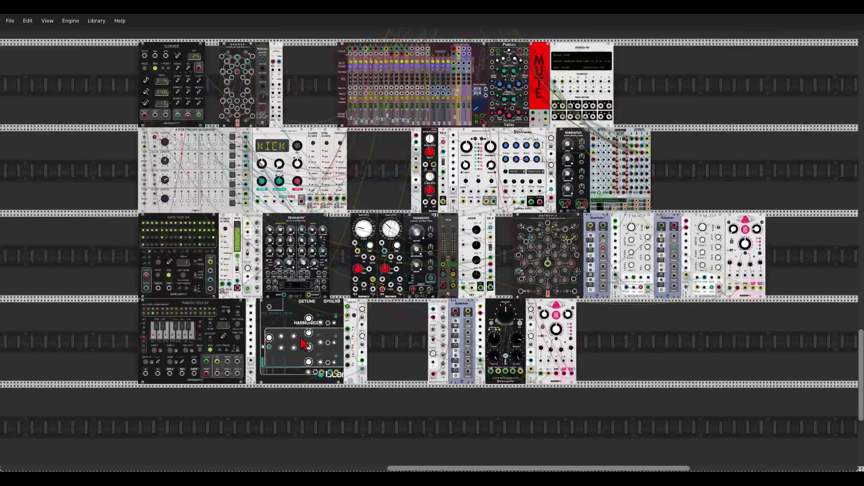
scroll(303, 345, "up", 5)
scroll(304, 344, "up", 4)
scroll(304, 345, "down", 8)
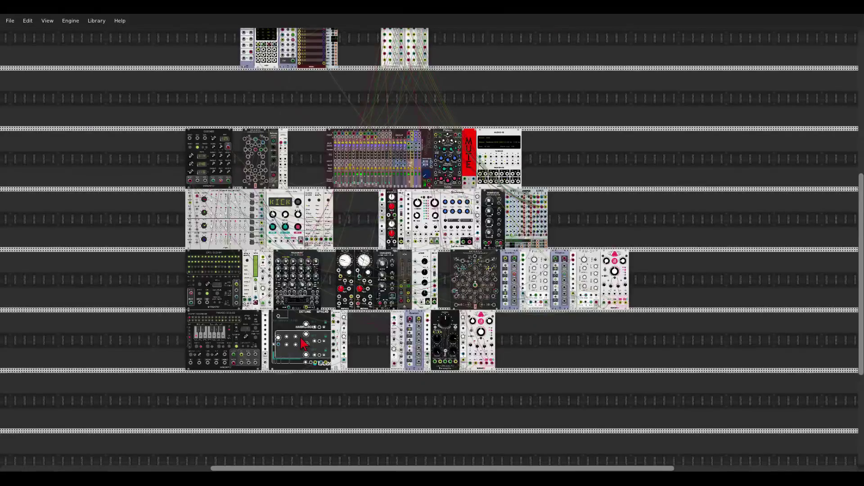
scroll(304, 345, "down", 2)
scroll(304, 344, "up", 5)
scroll(304, 345, "down", 4)
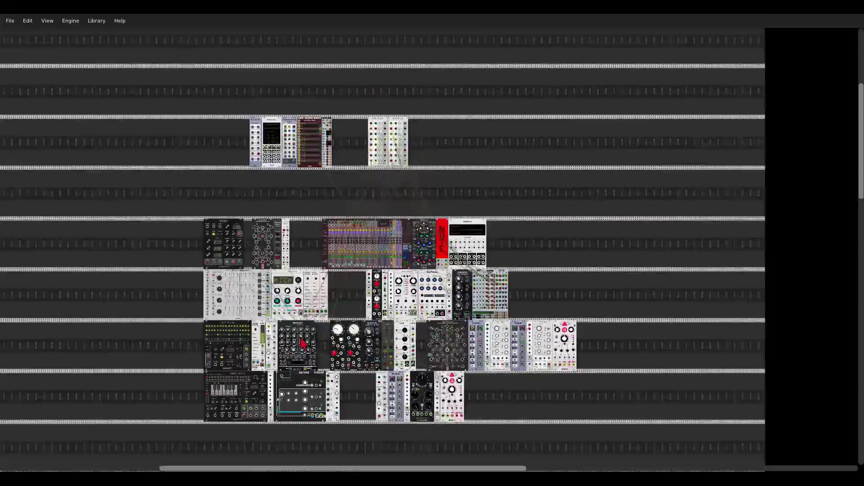
scroll(304, 344, "down", 1)
scroll(304, 345, "up", 6)
scroll(303, 344, "down", 2)
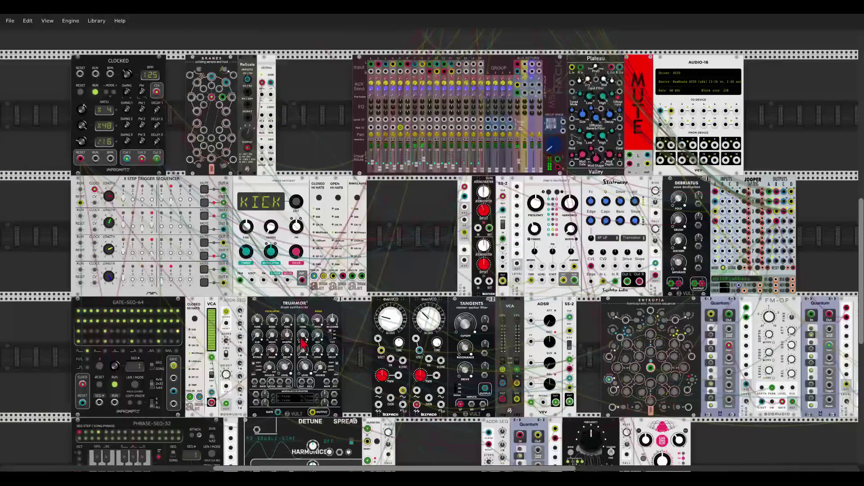
scroll(302, 344, "down", 3)
- Route the XFX Wave's V/OCT signal through its neighbouring UMIX, and patch JOOPER's row 4 output B into the UMIX's second input
scroll(175, 345, "up", 4)
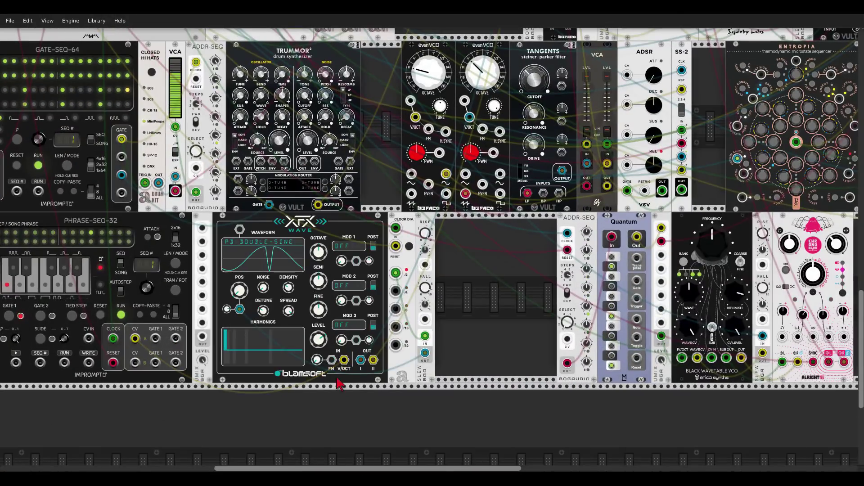
left_click_drag(344, 360, 203, 229)
left_click_drag(202, 336, 344, 359)
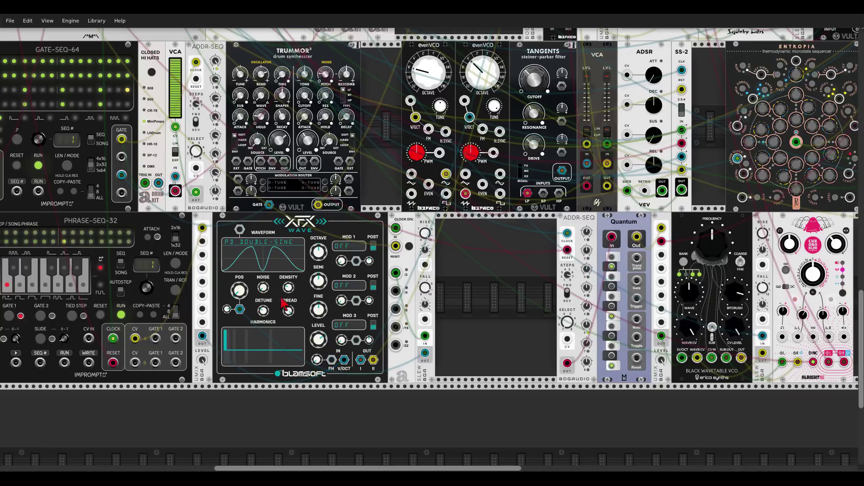
left_click_drag(202, 241, 691, 165)
- Patch JOOPER's row 4 output B into the V/OCT input of the macro oscillator 2 module
scroll(691, 164, "up", 3)
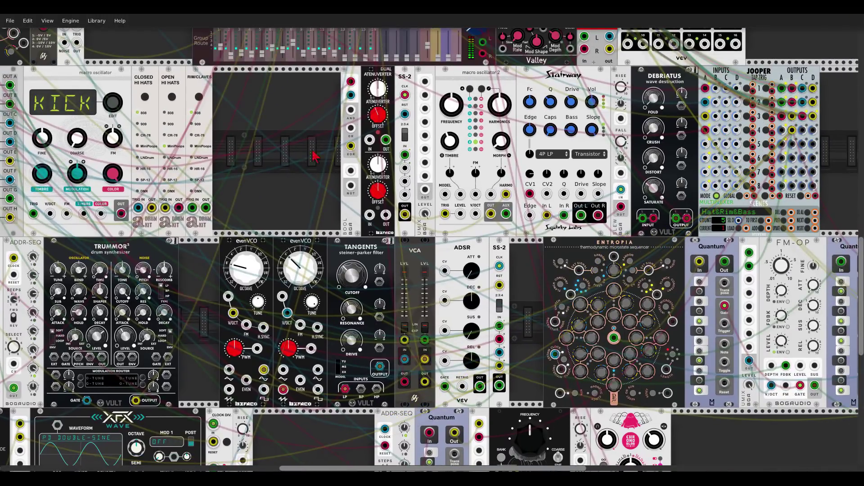
scroll(315, 157, "down", 4)
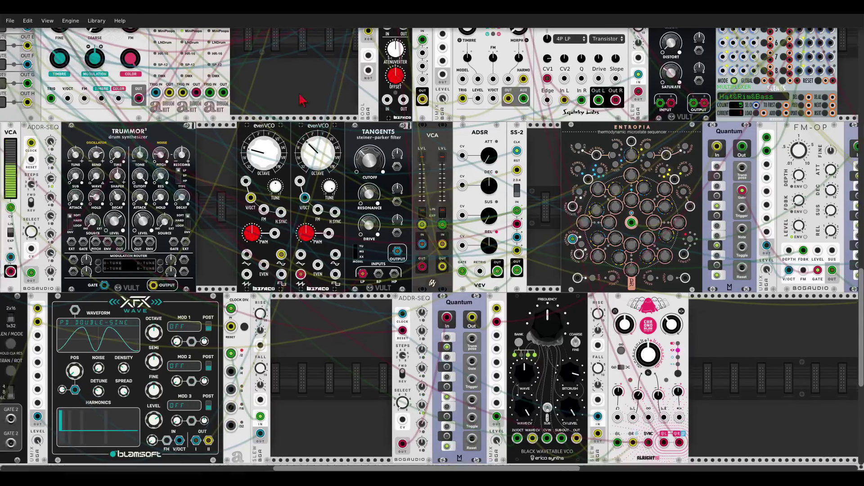
left_click_drag(303, 100, 489, 112)
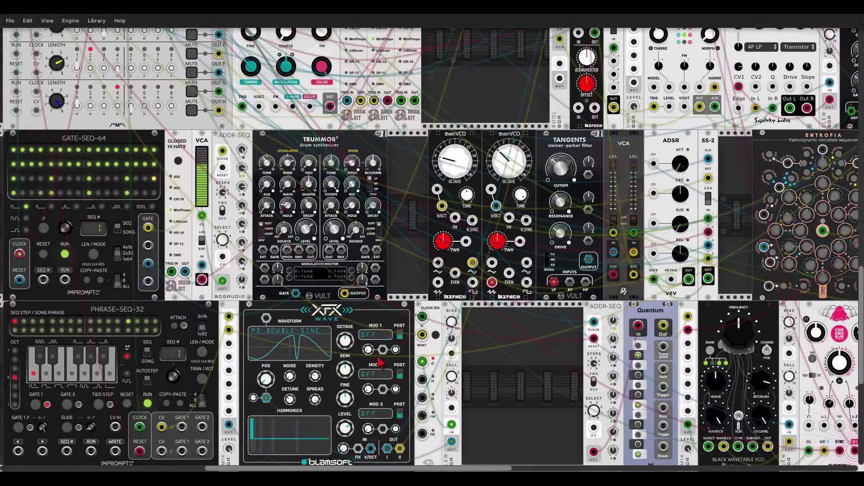
scroll(495, 326, "right", 10)
scroll(495, 326, "down", 2)
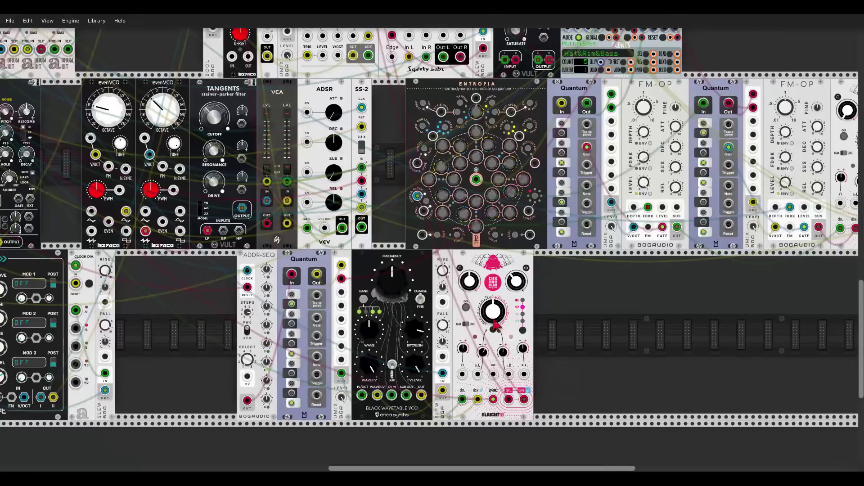
left_click_drag(608, 293, 662, 400)
scroll(662, 400, "up", 2)
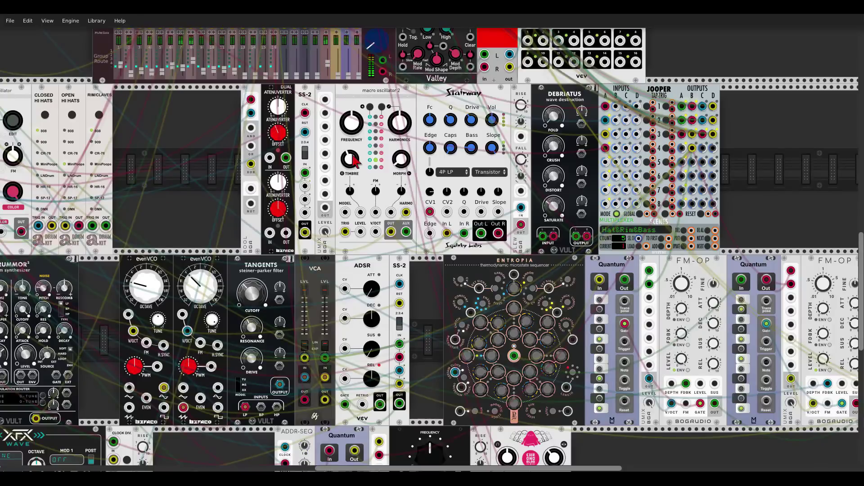
scroll(354, 162, "up", 1)
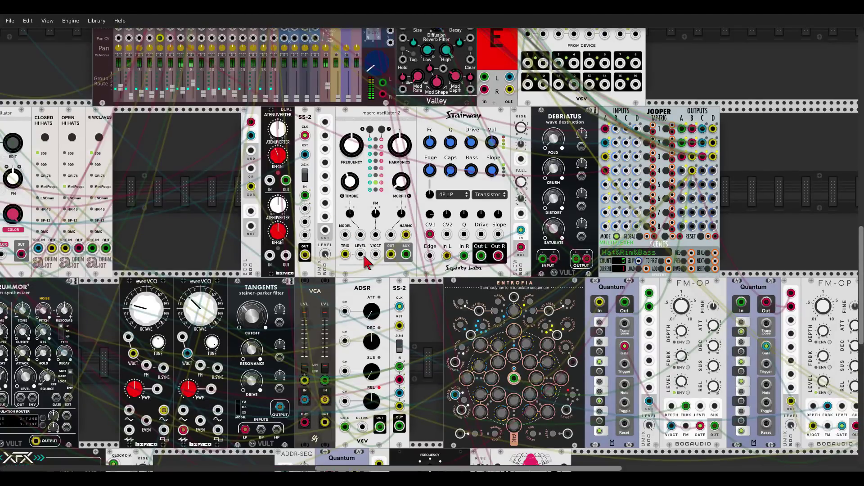
left_click_drag(376, 254, 692, 177)
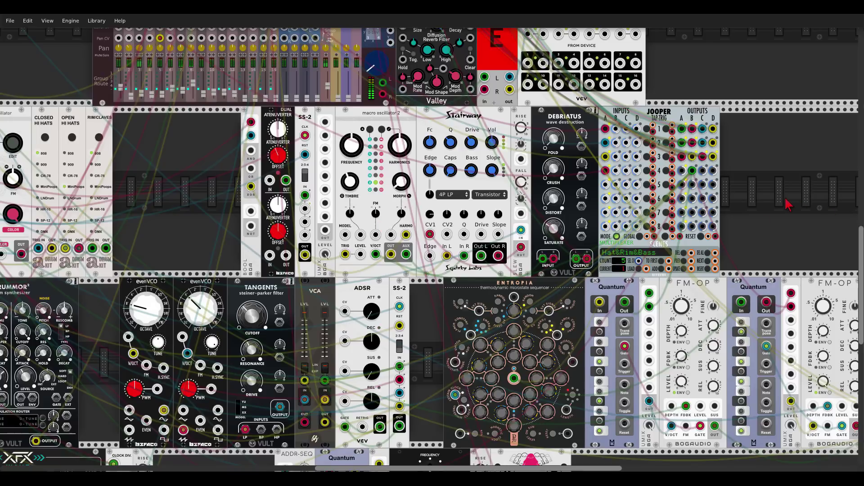
- Advance JOOPER to its melody scene and step back through Seq1 to the Kick scene
left_click_drag(787, 201, 546, 195)
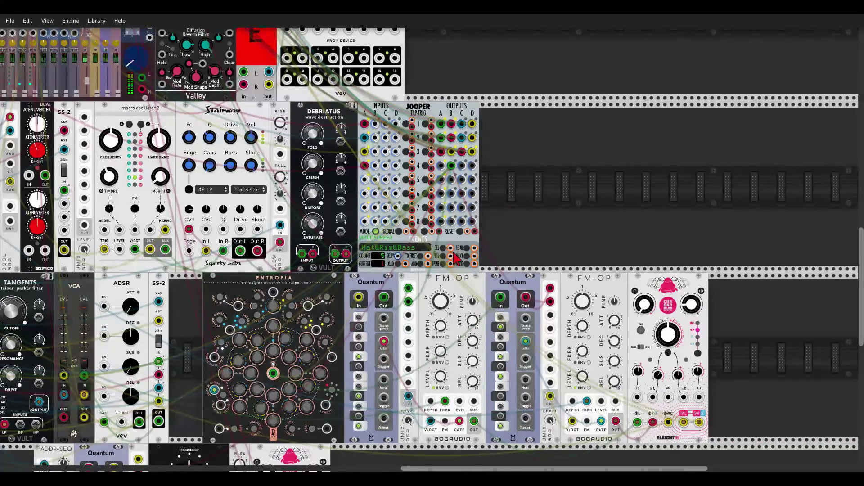
left_click(466, 257)
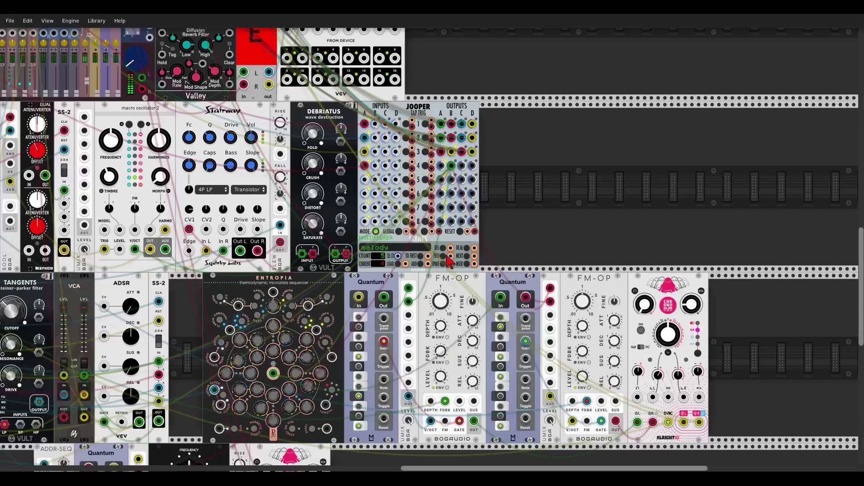
left_click(443, 256)
scroll(473, 191, "up", 2)
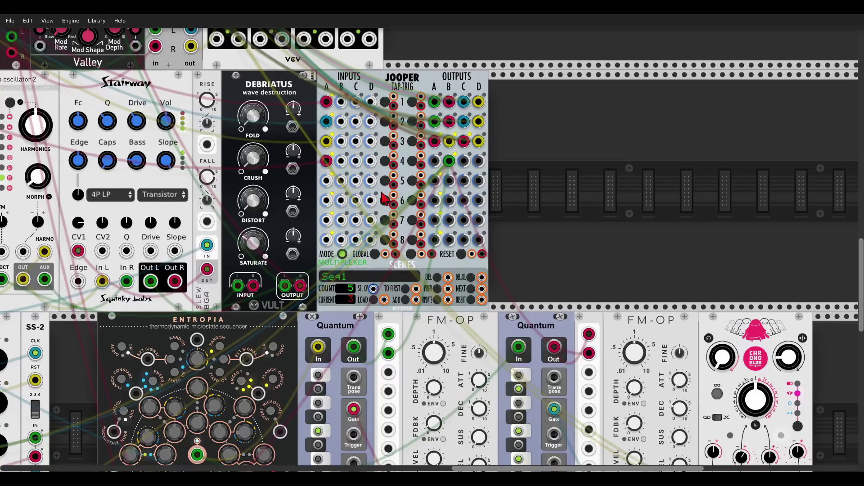
left_click(436, 289)
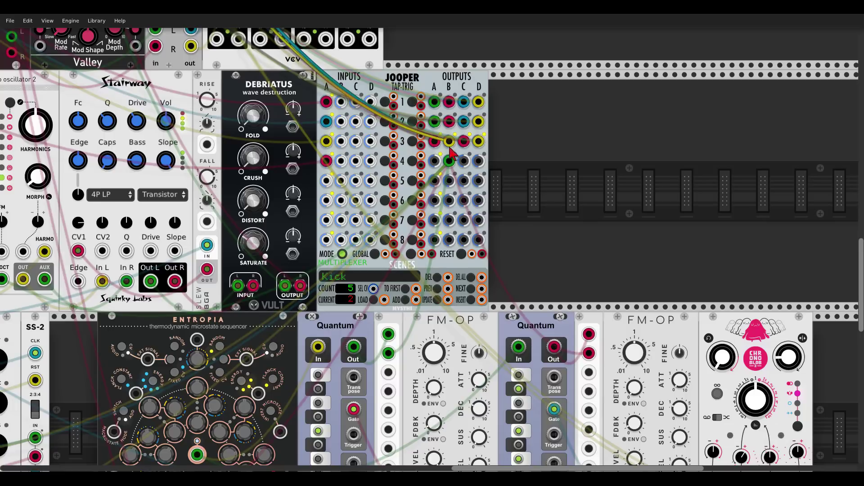
- Advance JOOPER through Seq1 and melody to the All scene, and step back to Seq1
left_click(471, 288)
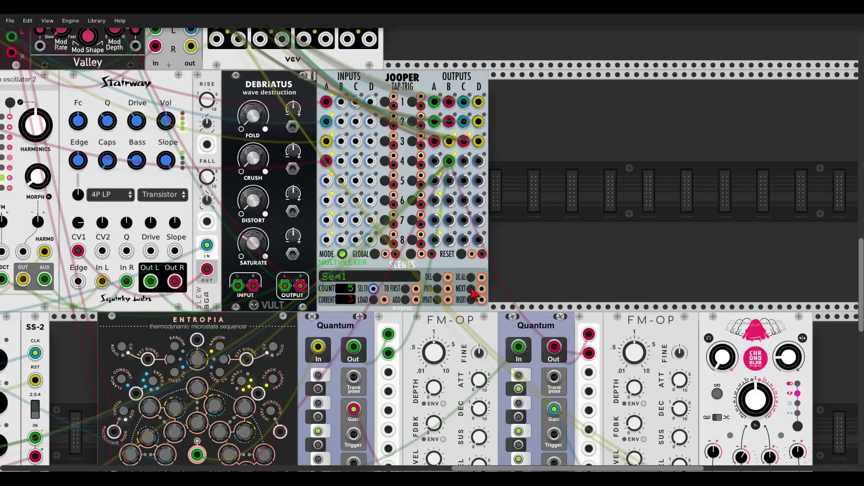
left_click(471, 289)
scroll(471, 288, "up", 1)
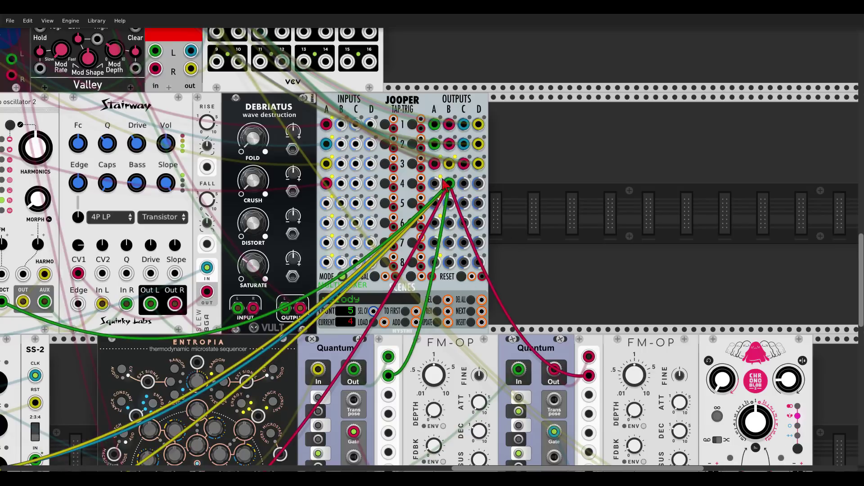
left_click(469, 313)
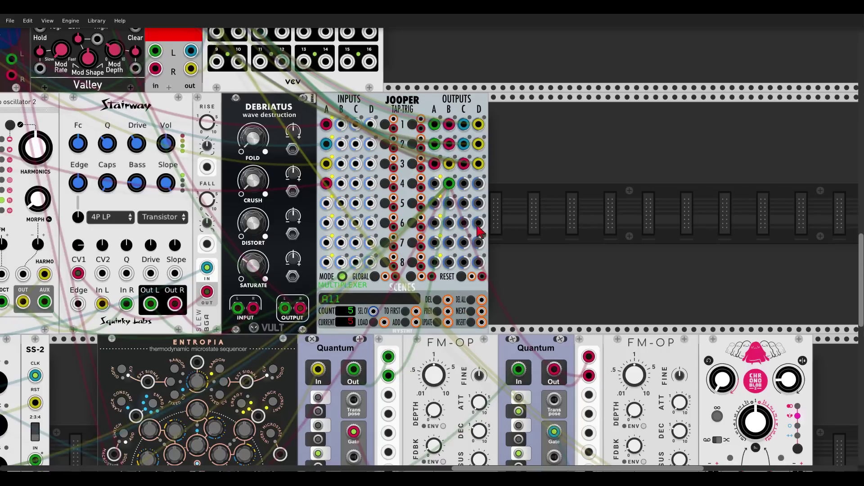
left_click(436, 311)
left_click(437, 311)
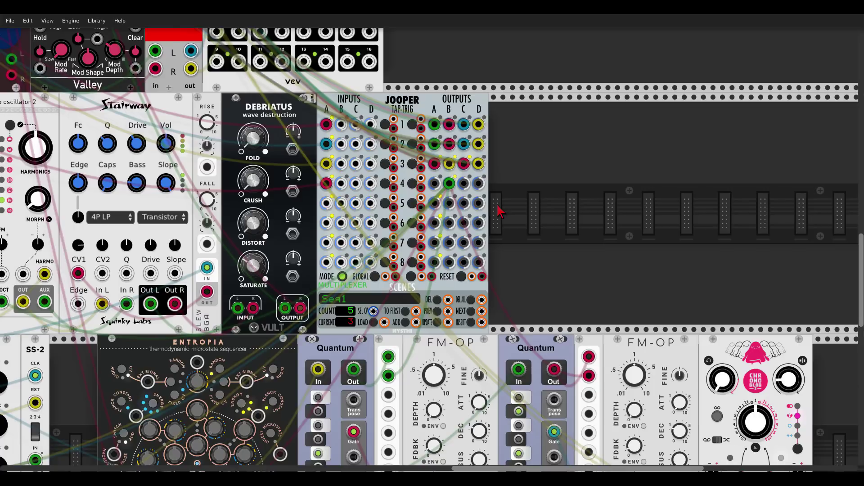
- Move JOOPER back to the top row between JANNEKER and the first MUTE8, and save the patch
scroll(499, 205, "down", 3)
scroll(481, 111, "up", 5)
scroll(481, 111, "left", 10)
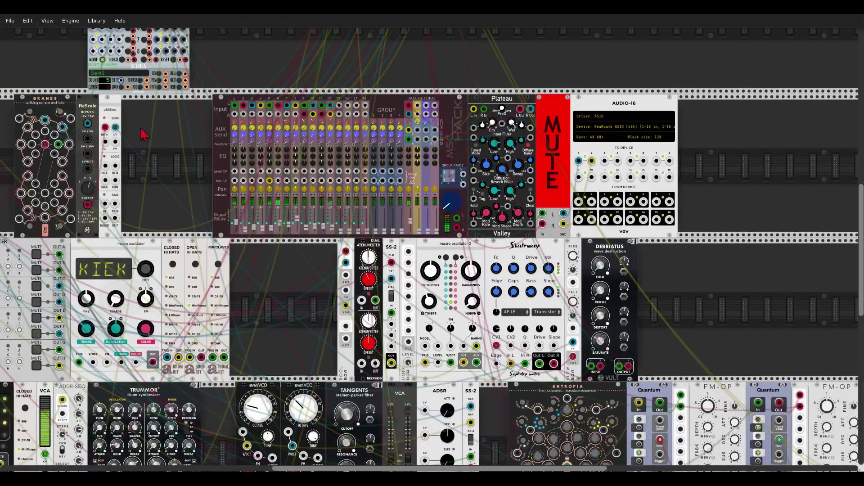
scroll(193, 171, "up", 10)
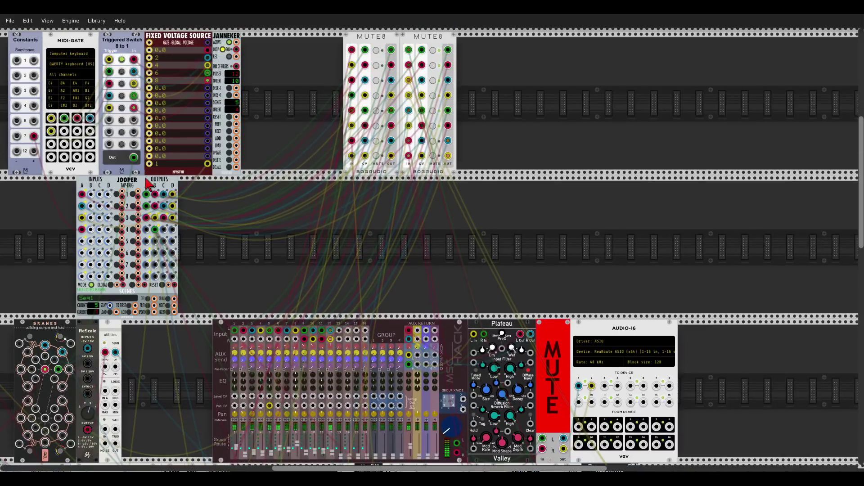
left_click_drag(152, 254, 317, 110)
left_click(10, 21)
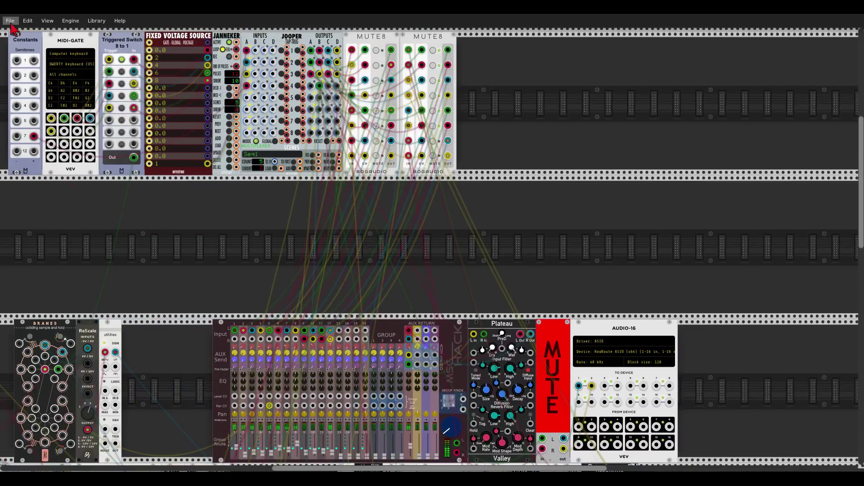
left_click(23, 53)
scroll(267, 201, "down", 3)
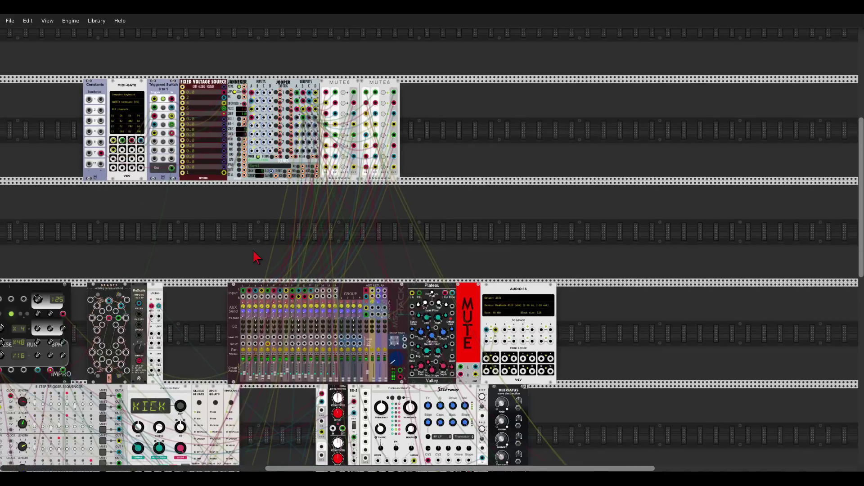
left_click_drag(255, 255, 359, 131)
left_click_drag(640, 293, 618, 185)
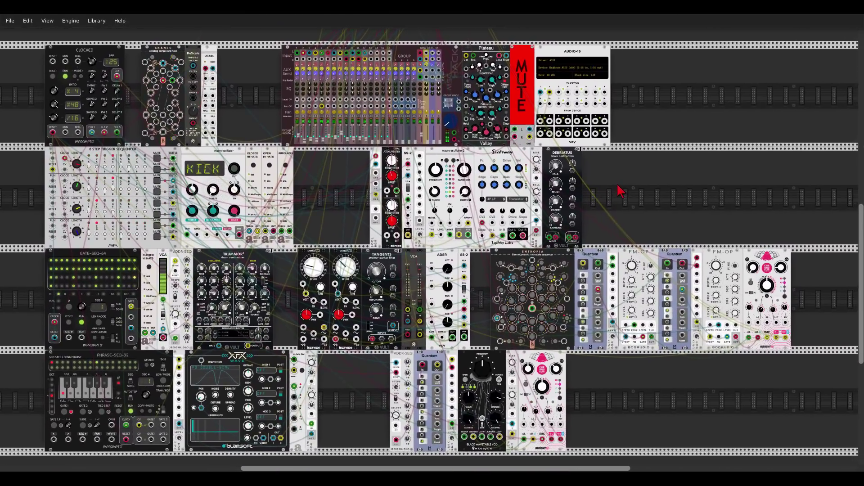